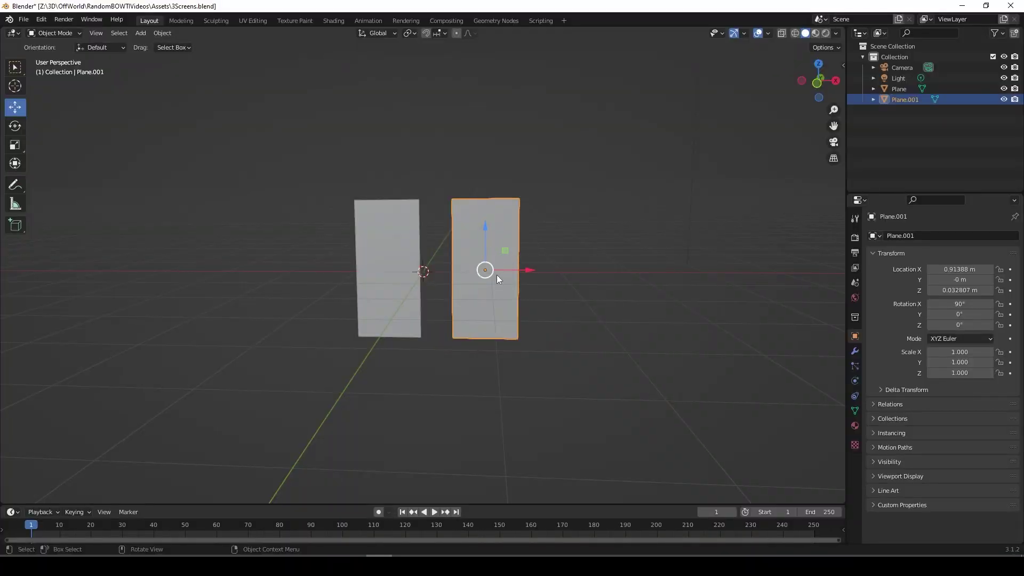
pyautogui.press('r')
pyautogui.press('Escape')
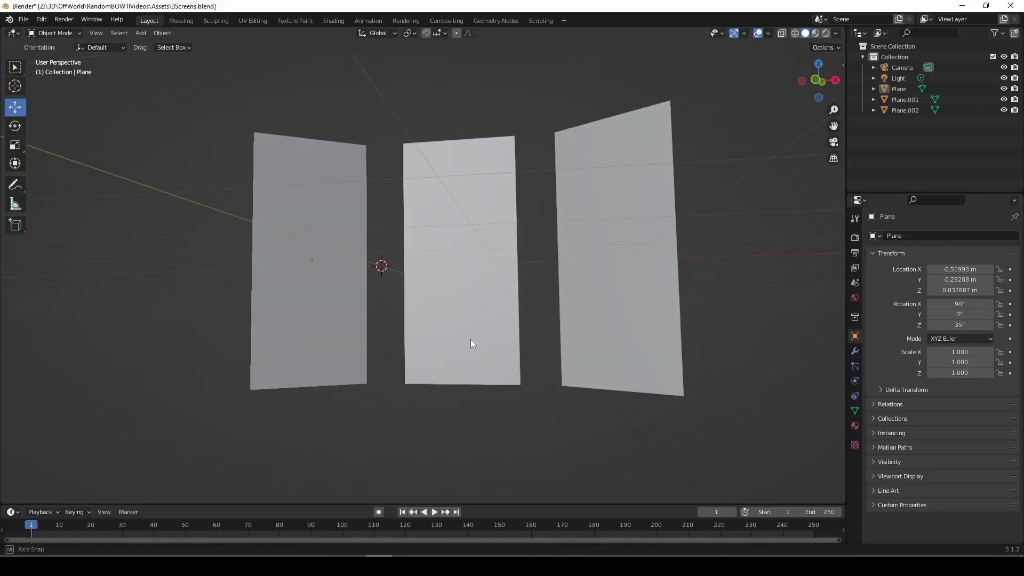
pyautogui.scroll(-4, 478, 351)
pyautogui.moveTo(471, 339)
pyautogui.mouseDown(button='middle')
pyautogui.moveTo(478, 351)
pyautogui.moveTo(470, 323)
pyautogui.mouseUp(button='middle')
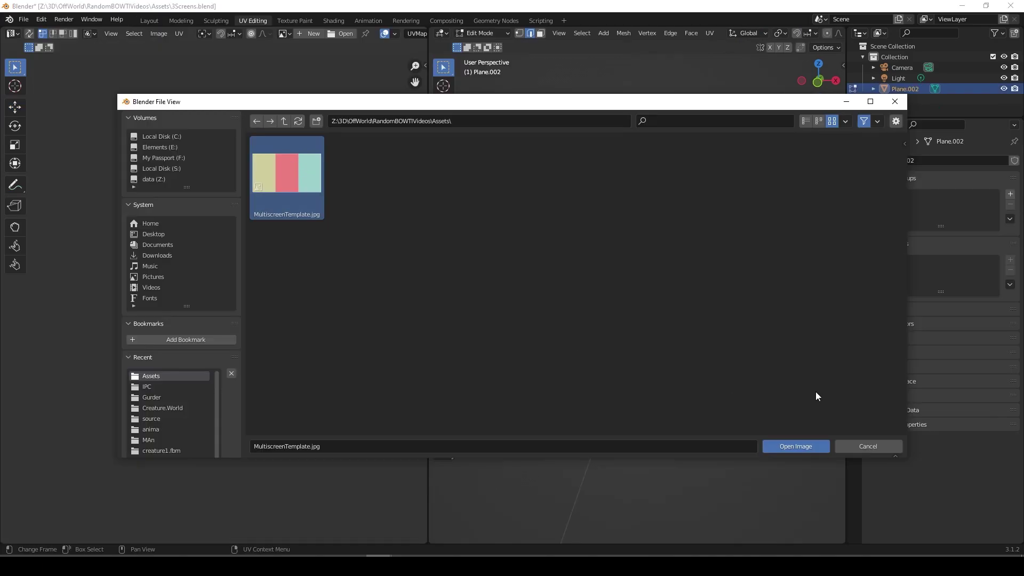
# Open the image MultiscreenTemplate.jpg from the Assets folder in the UV Editor.
pyautogui.click(800, 446)
pyautogui.scroll(-6, 248, 296)
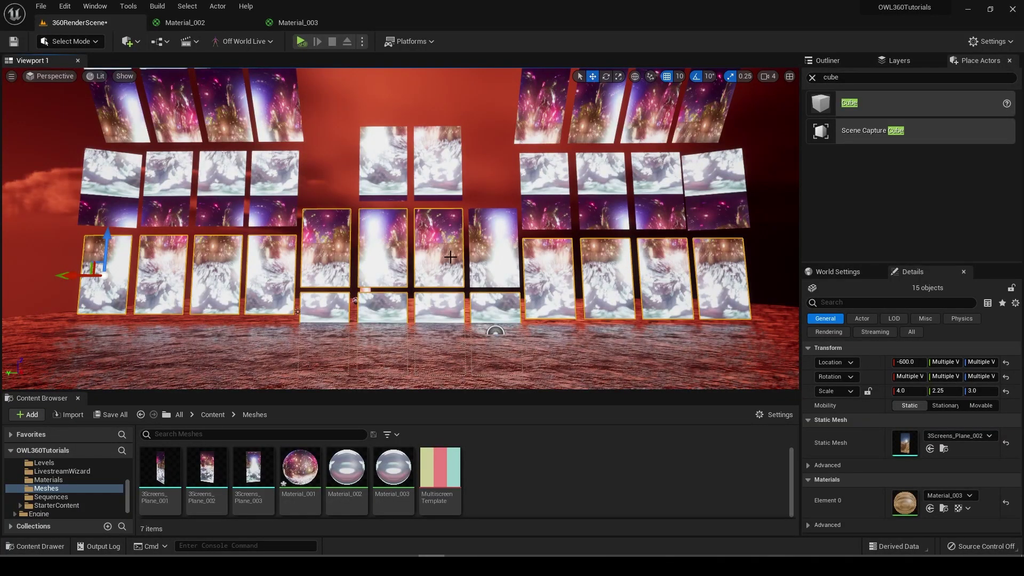
pyautogui.click(546, 355)
pyautogui.moveTo(476, 331)
pyautogui.mouseDown(button='right')
pyautogui.moveTo(489, 389)
pyautogui.moveTo(510, 369)
pyautogui.moveTo(511, 325)
pyautogui.moveTo(448, 284)
pyautogui.moveTo(494, 330)
pyautogui.mouseUp(button='right')
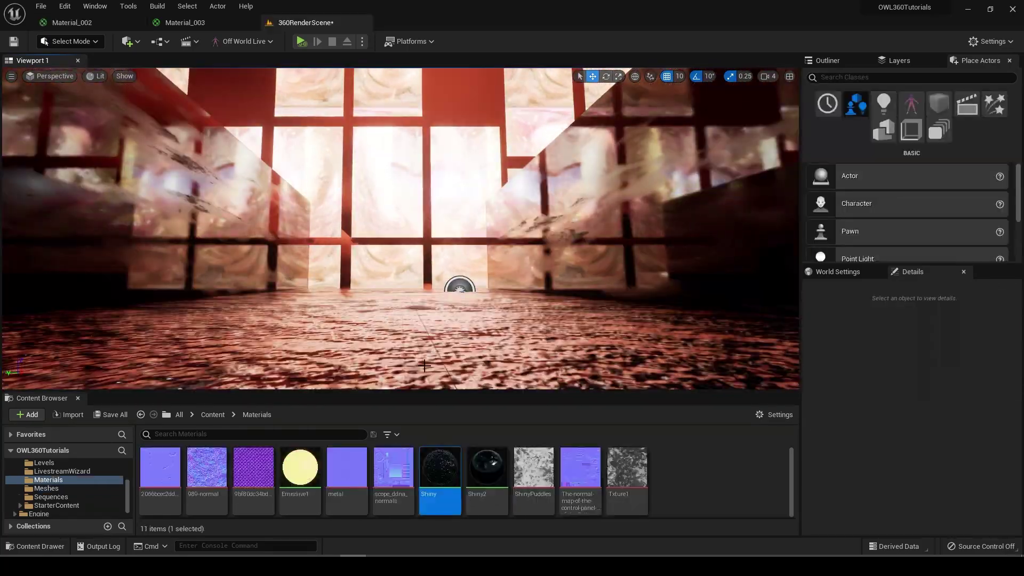
pyautogui.click(457, 288)
pyautogui.moveTo(457, 288); pyautogui.dragTo(460, 87, button='right')
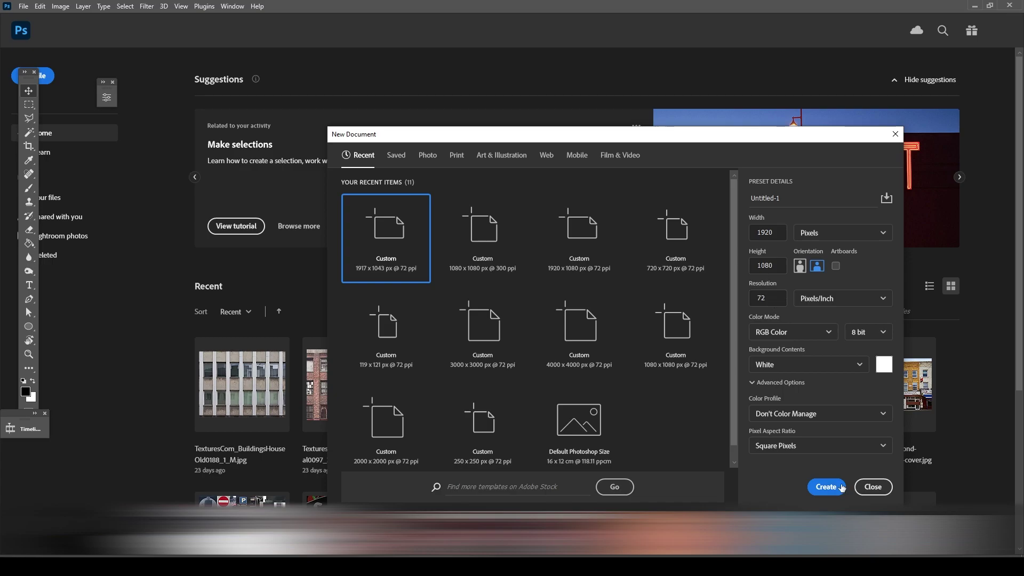
# Switch to Photoshop, create a 1920 × 1080 px document and select its whole canvas with a rectangular marquee.
pyautogui.click(828, 489)
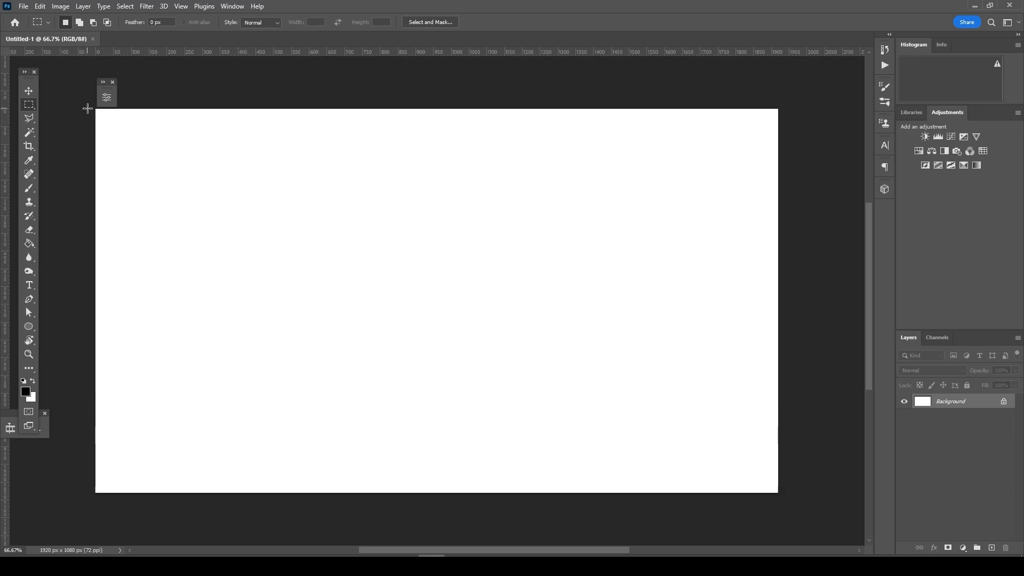
pyautogui.moveTo(87, 109); pyautogui.dragTo(312, 513)
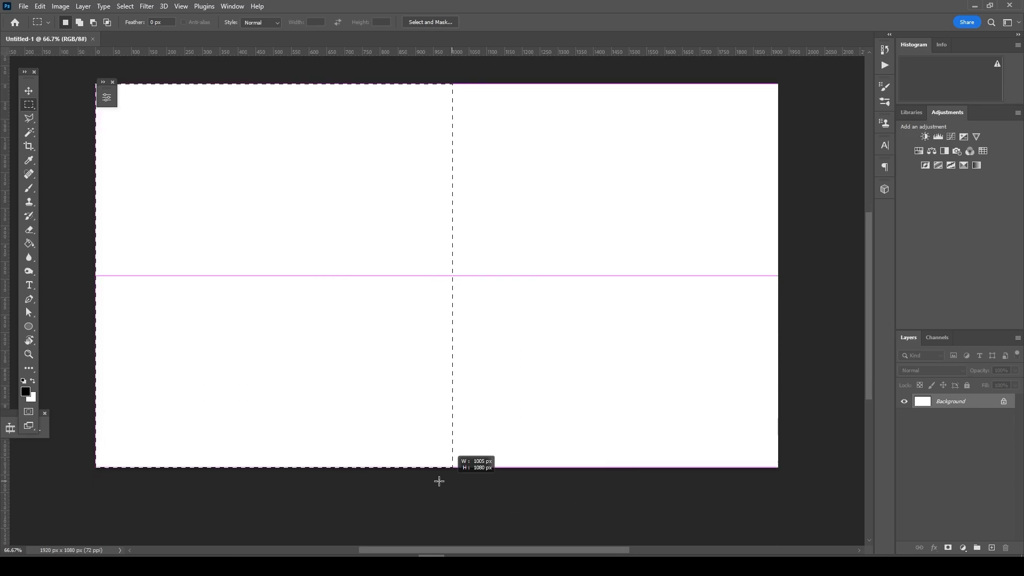
pyautogui.moveTo(471, 488); pyautogui.dragTo(778, 480)
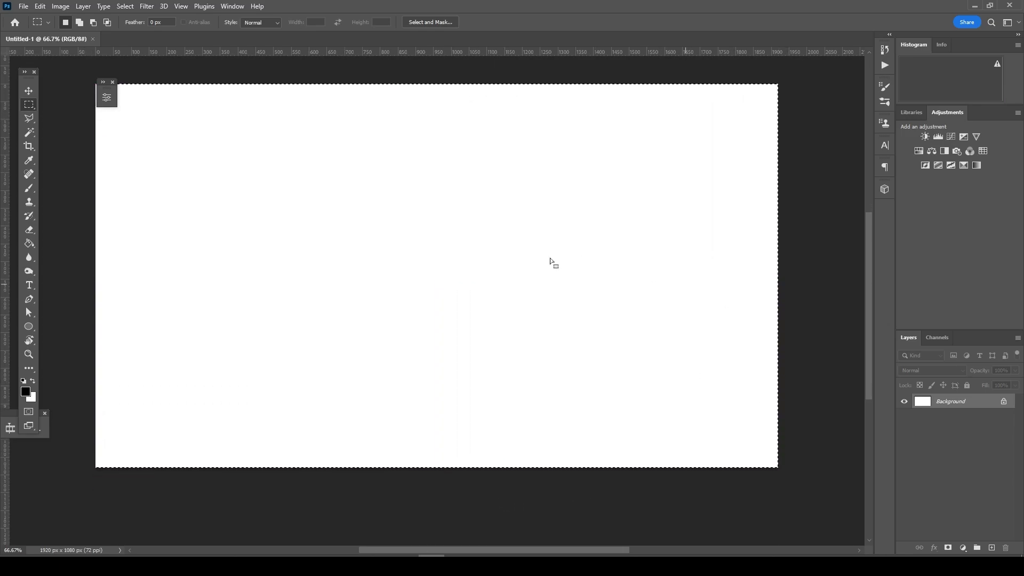
# Add a new layer and fill the selected canvas area with black using the Paint Bucket.
pyautogui.click(992, 548)
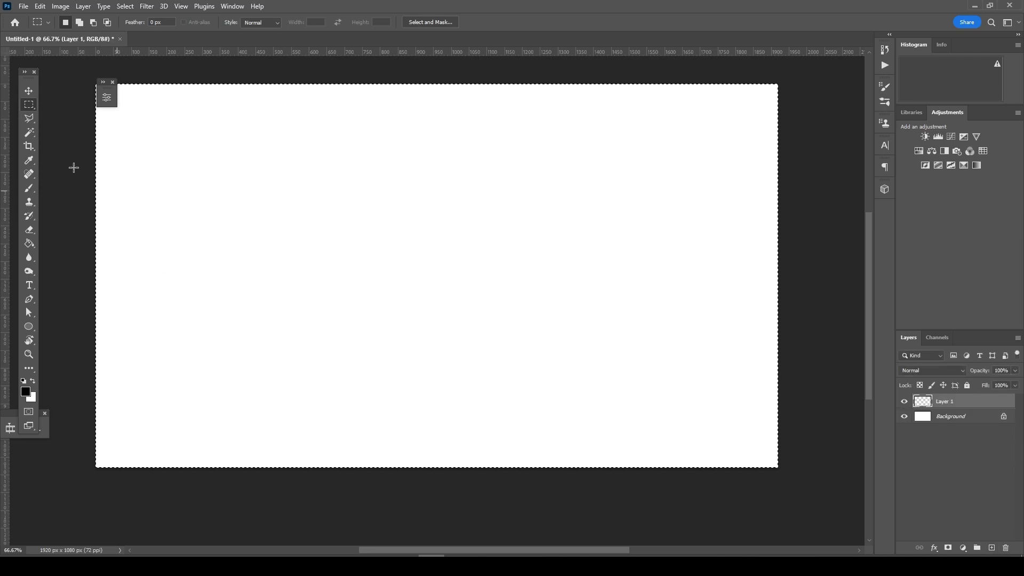
pyautogui.click(31, 248)
pyautogui.click(320, 299)
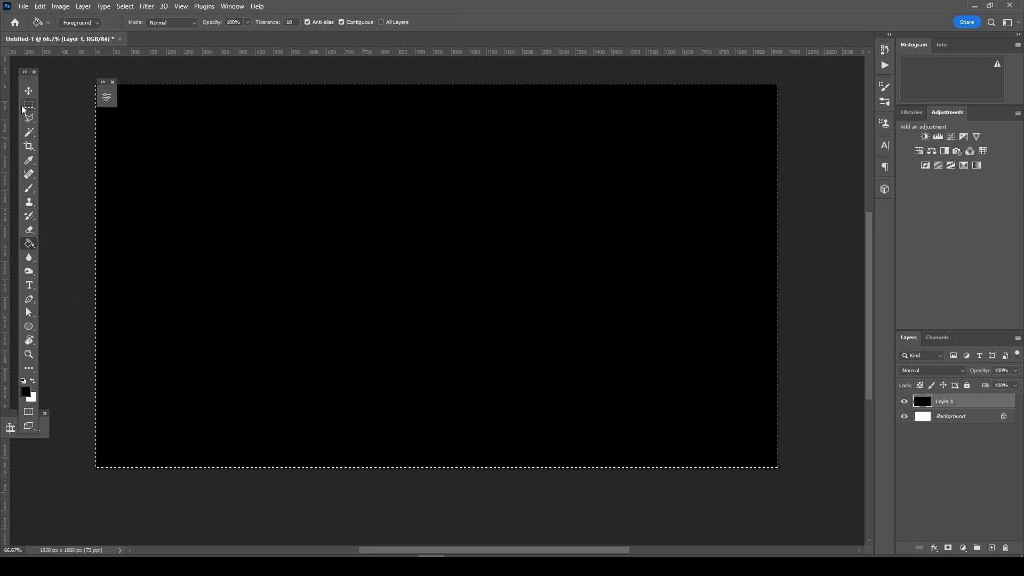
# Narrow the black layer to about the left third of the canvas and place a duplicate directly beside it.
pyautogui.click(29, 110)
pyautogui.click(29, 90)
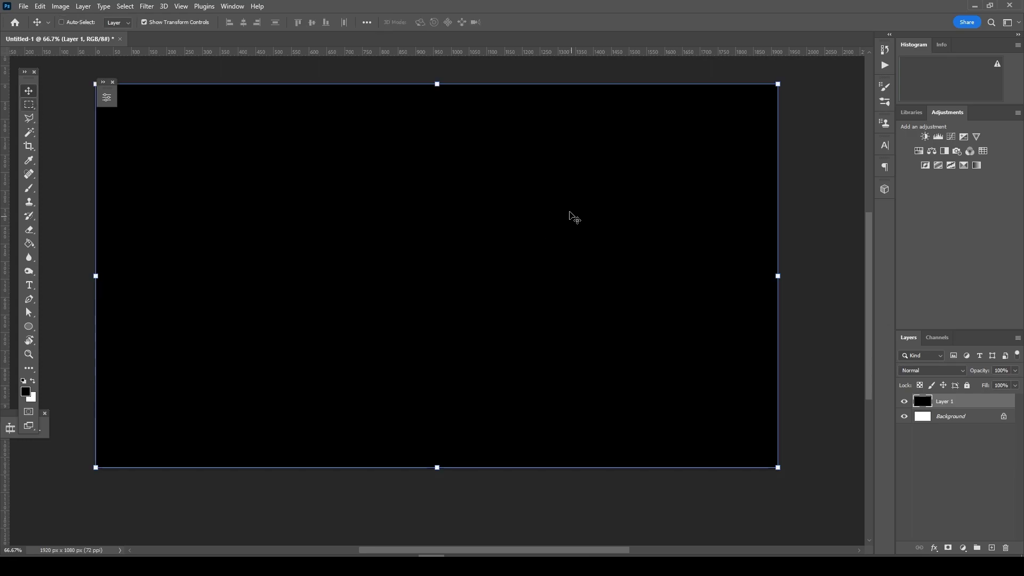
pyautogui.moveTo(774, 283); pyautogui.dragTo(334, 285)
pyautogui.press('Return')
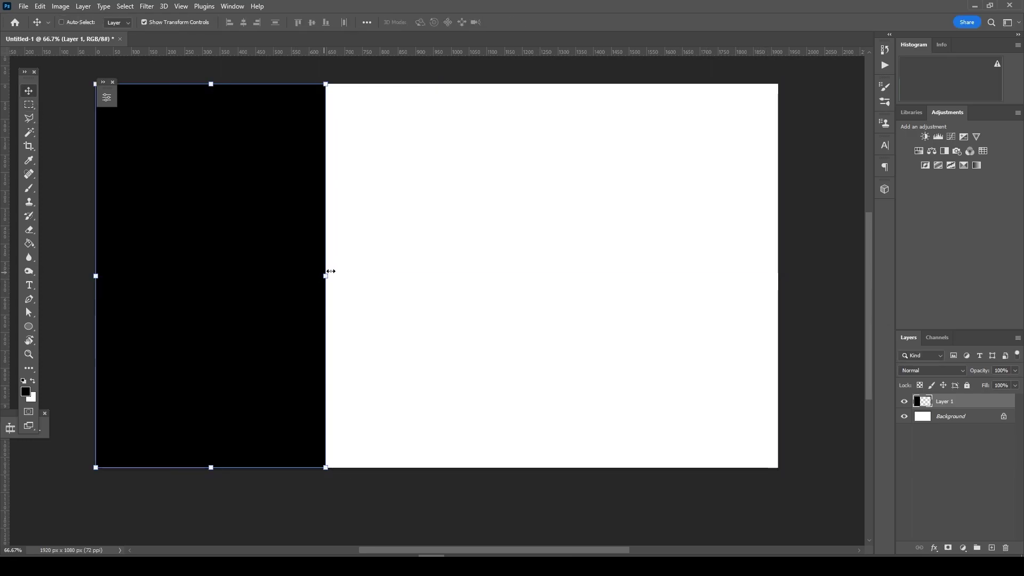
pyautogui.hotkey('ctrl', 'j')
pyautogui.moveTo(268, 296); pyautogui.dragTo(474, 284)
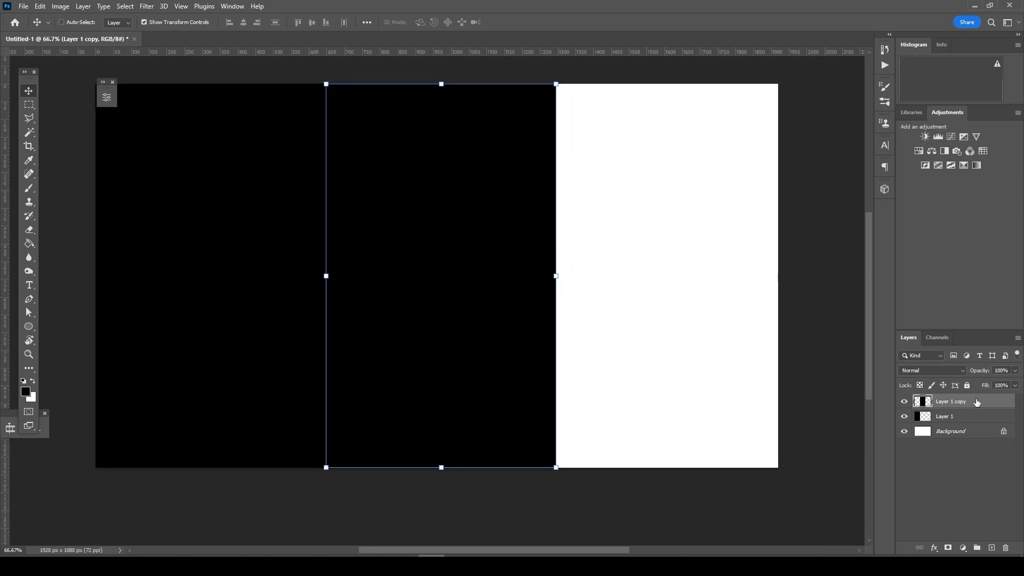
# Apply a pink Color Overlay to the middle stripe's layer.
pyautogui.doubleClick(977, 405)
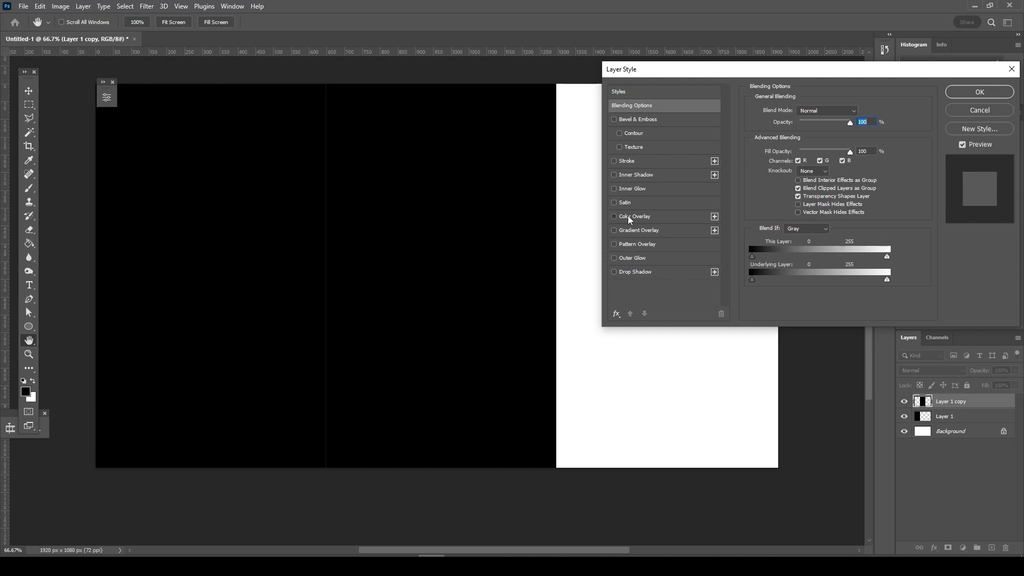
pyautogui.click(630, 218)
pyautogui.click(856, 111)
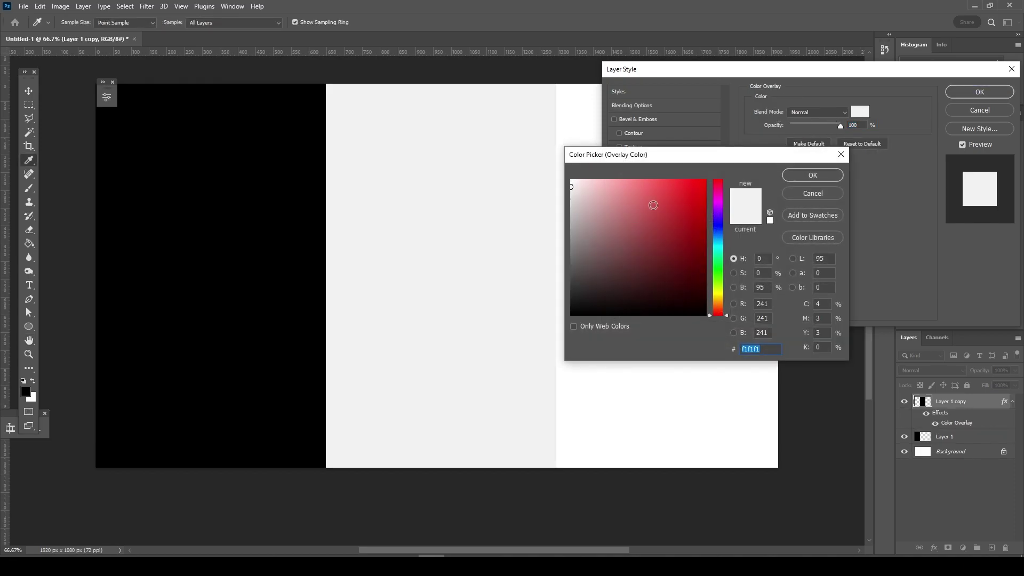
pyautogui.click(654, 205)
pyautogui.click(812, 175)
pyautogui.click(980, 92)
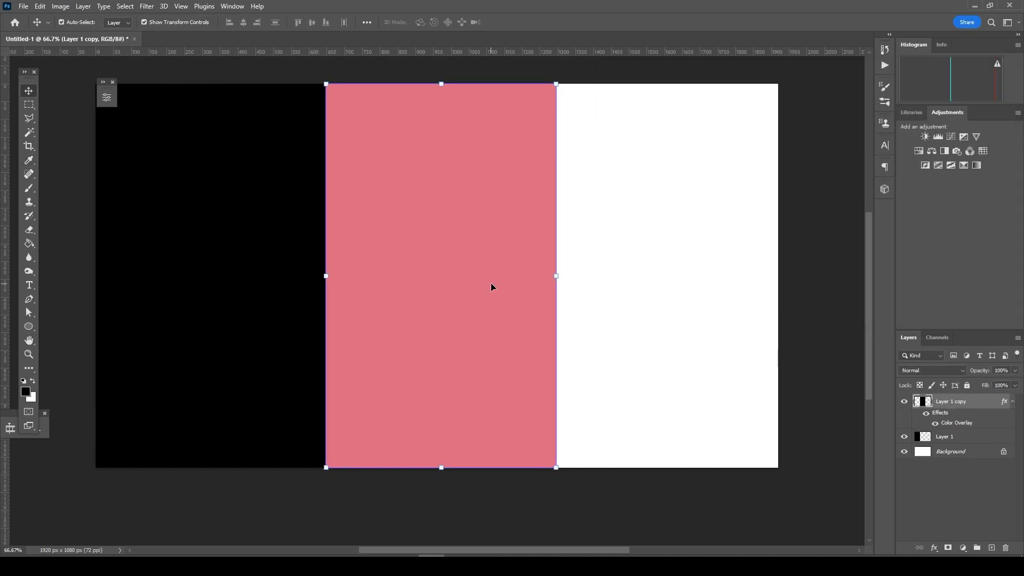
# Duplicate the pink stripe into the right third and narrow all three stripes together to fit the canvas width.
pyautogui.keyDown('alt'); pyautogui.moveTo(452, 288); pyautogui.dragTo(685, 284); pyautogui.keyUp('alt')
pyautogui.click(957, 470)
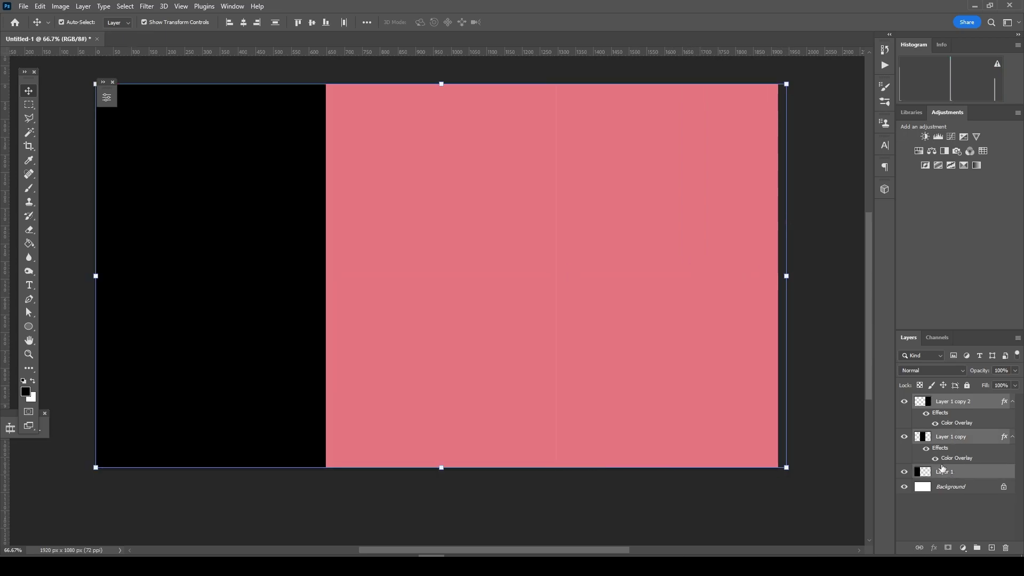
pyautogui.moveTo(787, 275)
pyautogui.mouseDown()
pyautogui.moveTo(754, 276)
pyautogui.moveTo(779, 275)
pyautogui.mouseUp()
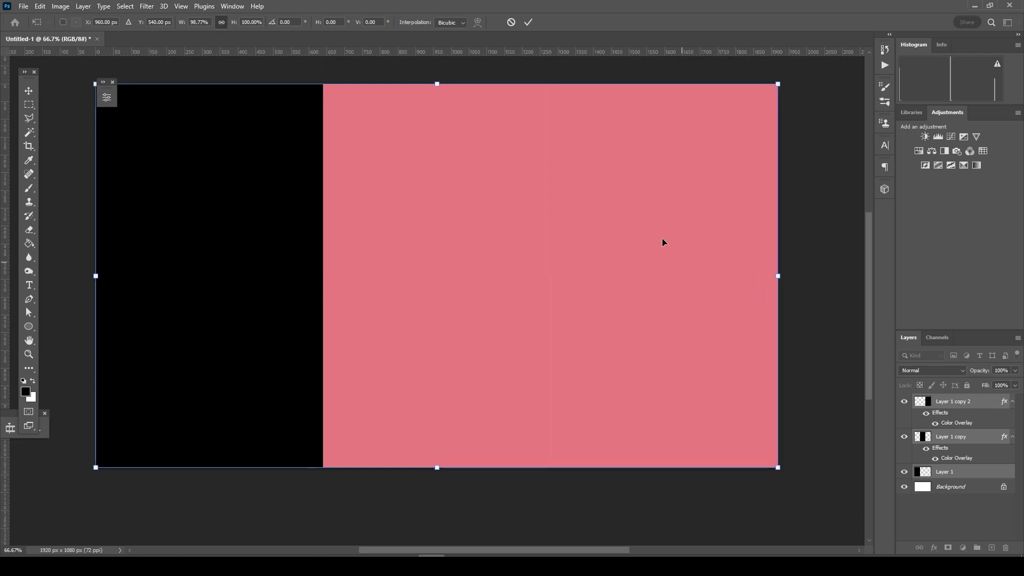
pyautogui.press('Return')
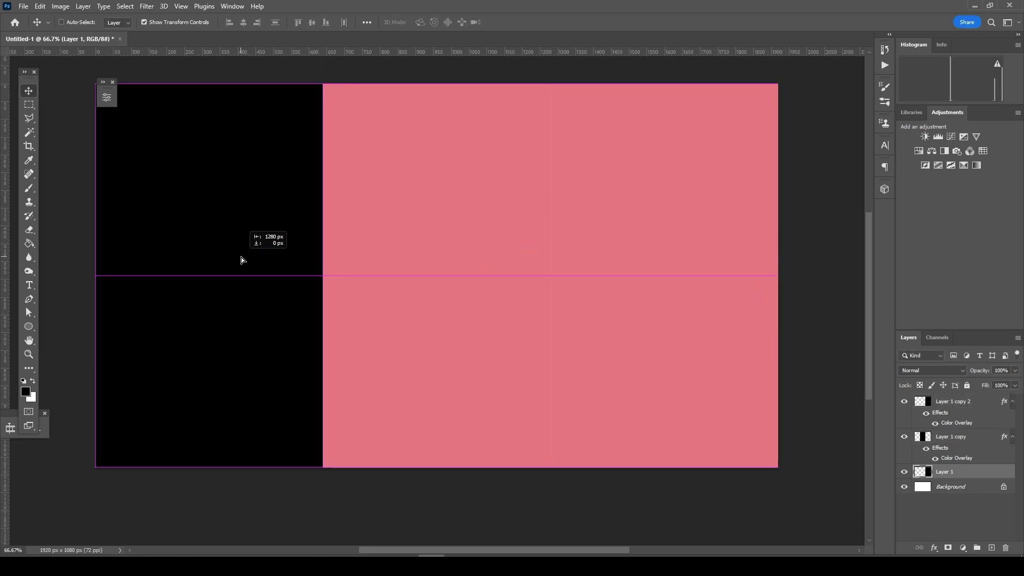
# Set the Color Overlay of the right stripe to turquoise #9cd0cc and of the left stripe to yellow #d0ce9c.
pyautogui.click(979, 400)
pyautogui.doubleClick(979, 400)
pyautogui.click(638, 221)
pyautogui.click(860, 111)
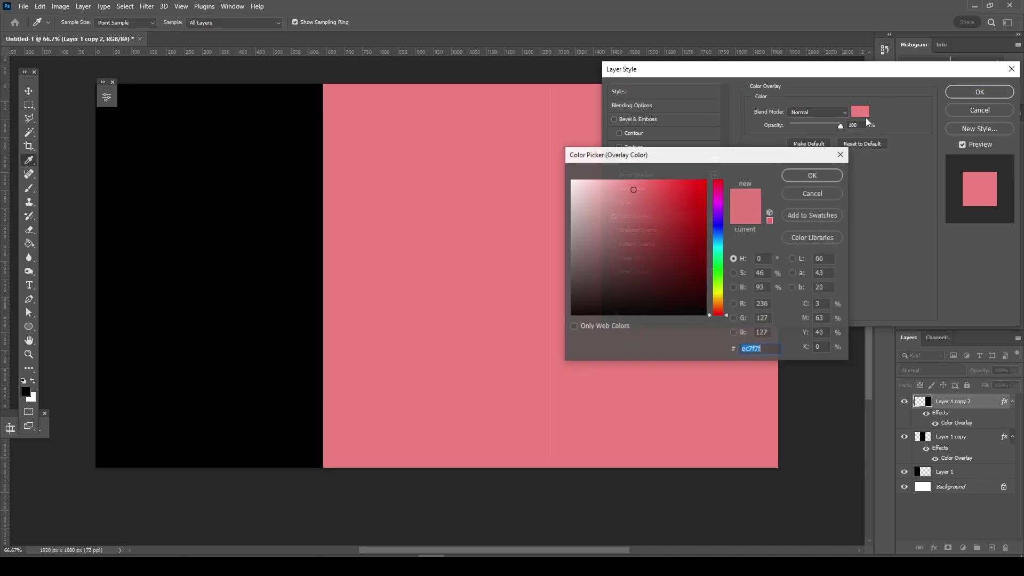
pyautogui.write('9cd0cc')
pyautogui.click(813, 175)
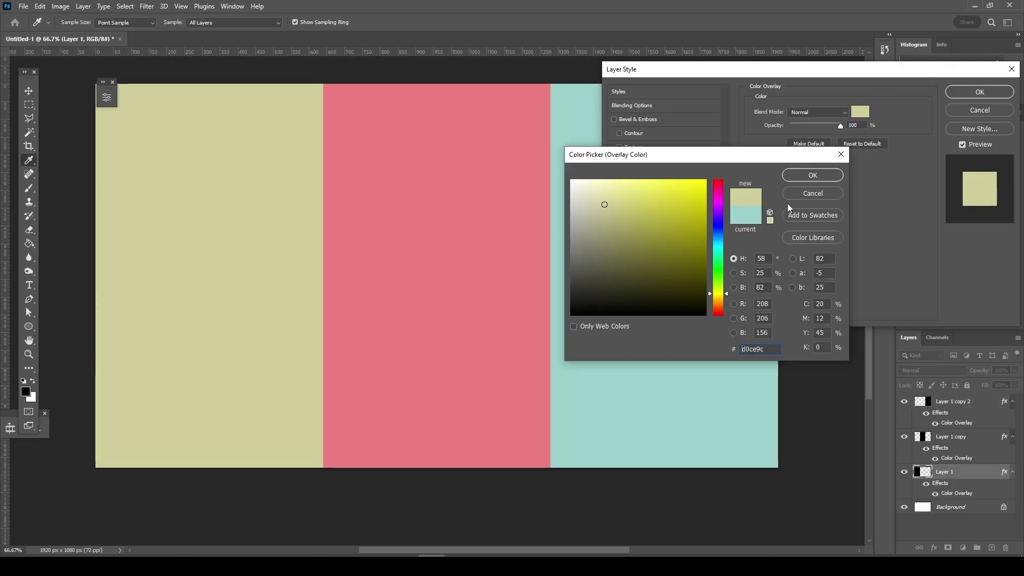
pyautogui.click(813, 175)
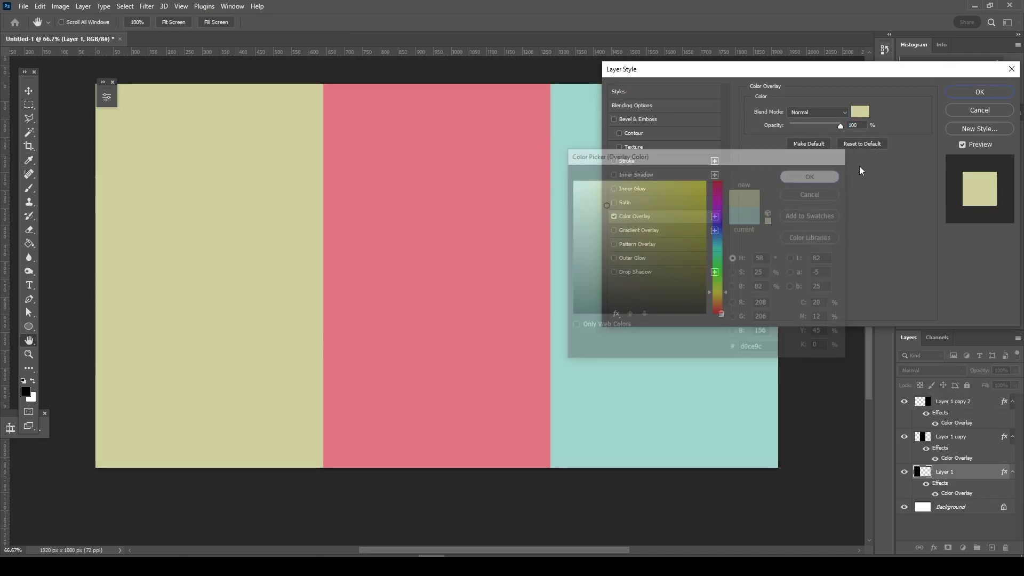
pyautogui.click(978, 92)
# Lay a duplicate of the left stripe over the middle stripe as a width check and hide the duplicate.
pyautogui.press('v')
pyautogui.keyDown('alt'); pyautogui.moveTo(210, 288); pyautogui.dragTo(465, 299); pyautogui.keyUp('alt')
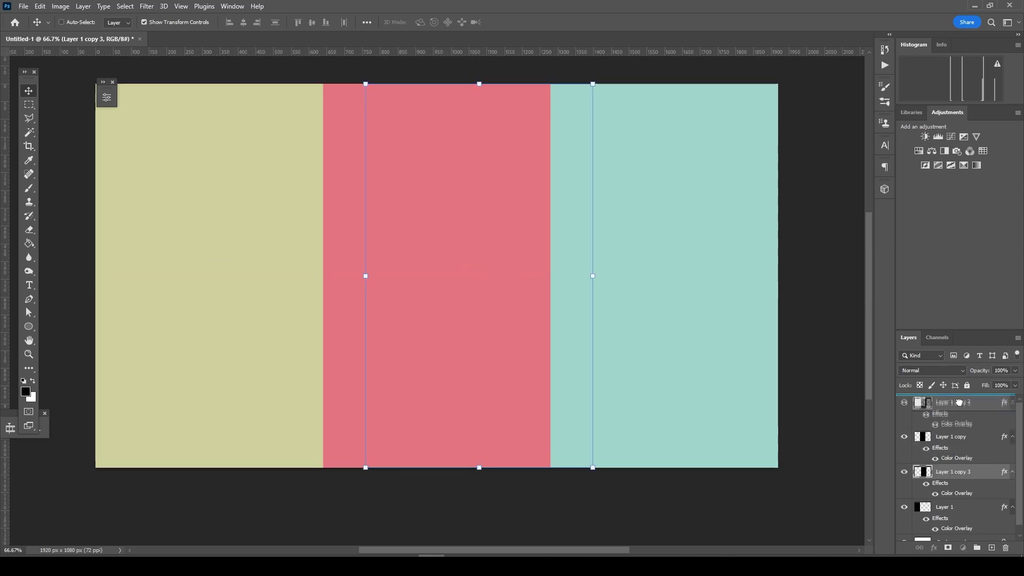
pyautogui.moveTo(959, 402); pyautogui.dragTo(959, 399)
pyautogui.moveTo(500, 321); pyautogui.dragTo(459, 315)
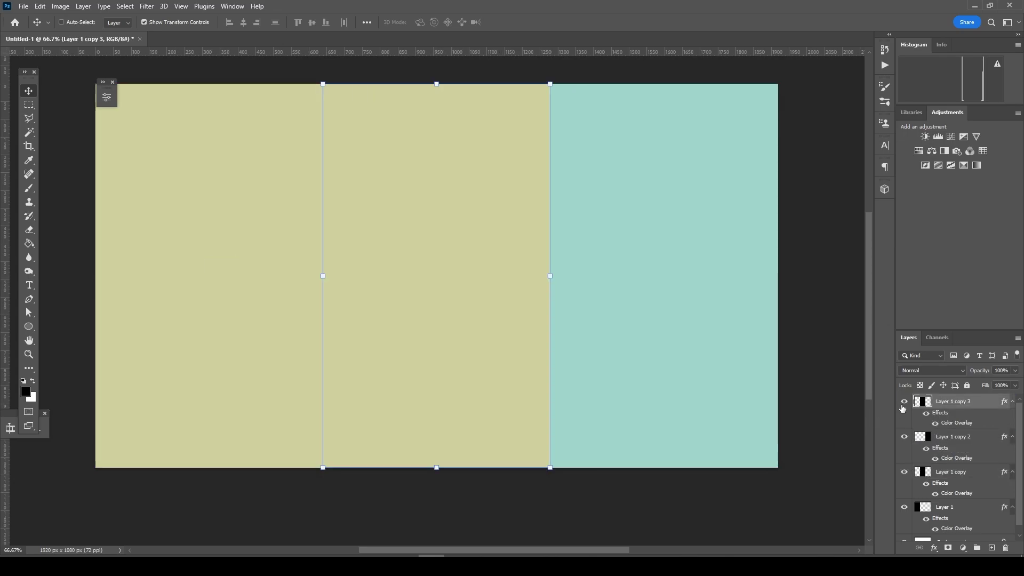
pyautogui.click(904, 404)
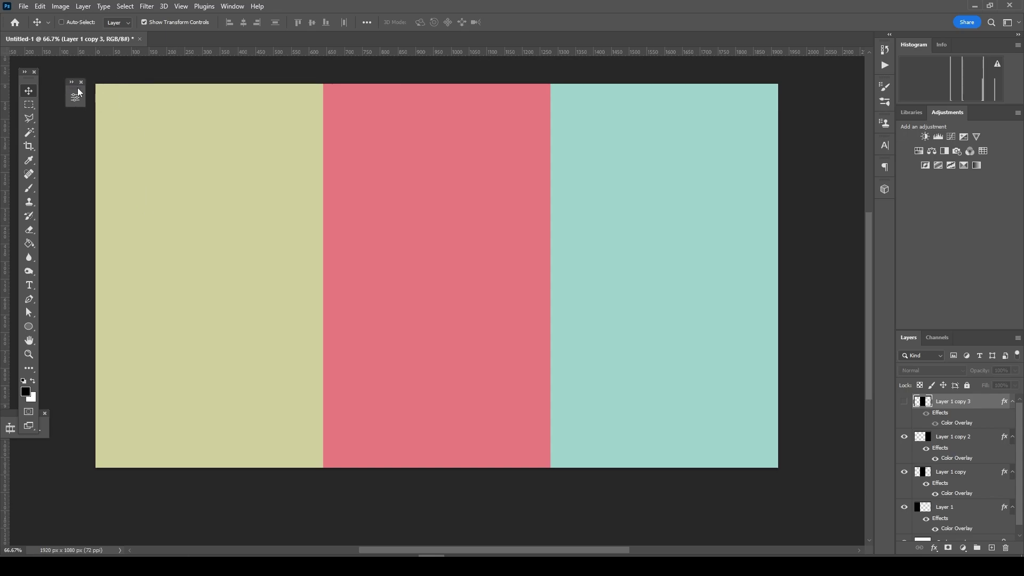
# Save a JPEG copy named MultiscreenTemplate in the Assets folder.
pyautogui.hotkey('ctrl', 'alt', 's')
pyautogui.click(133, 273)
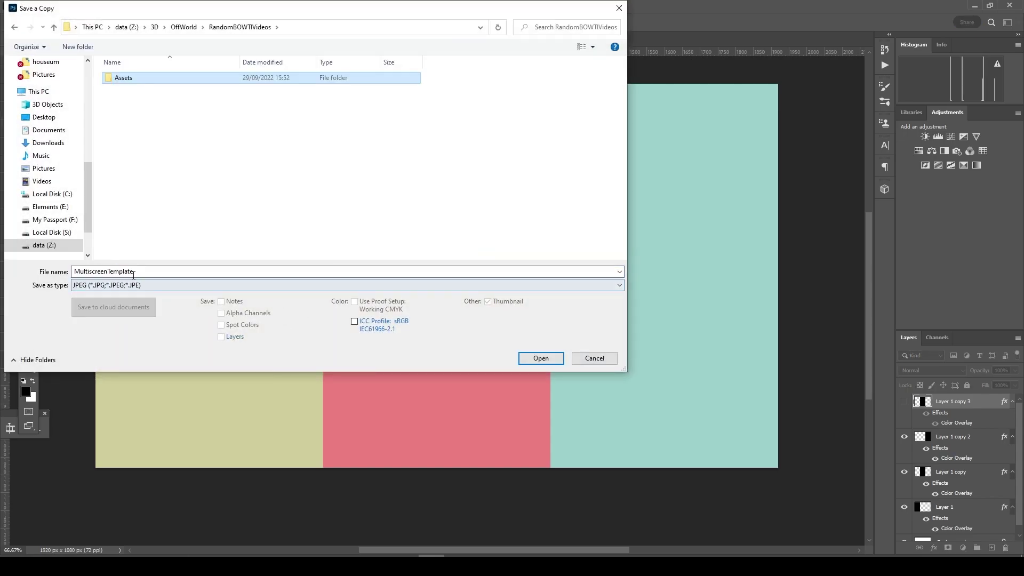
pyautogui.doubleClick(135, 80)
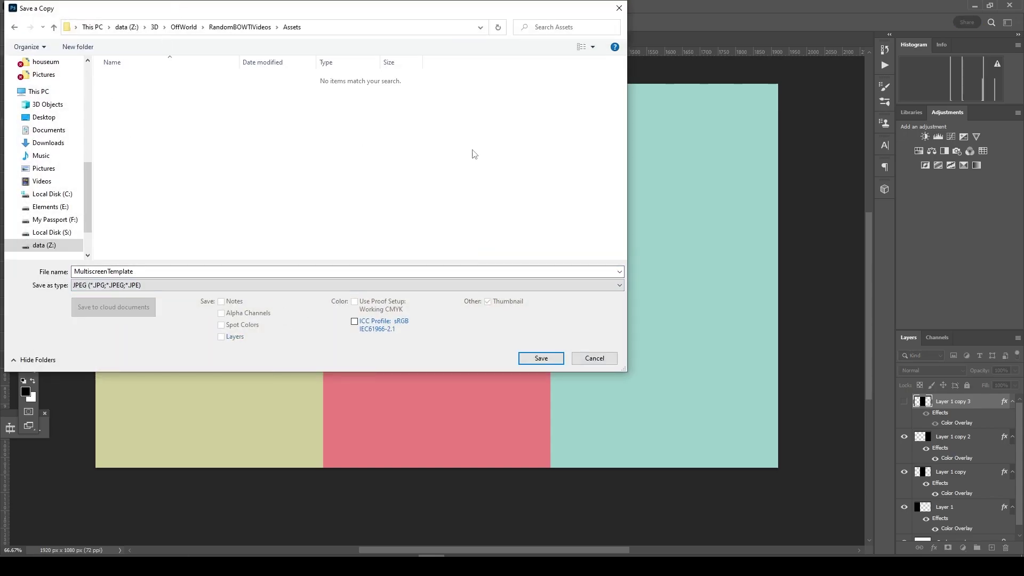
pyautogui.click(551, 363)
pyautogui.click(277, 143)
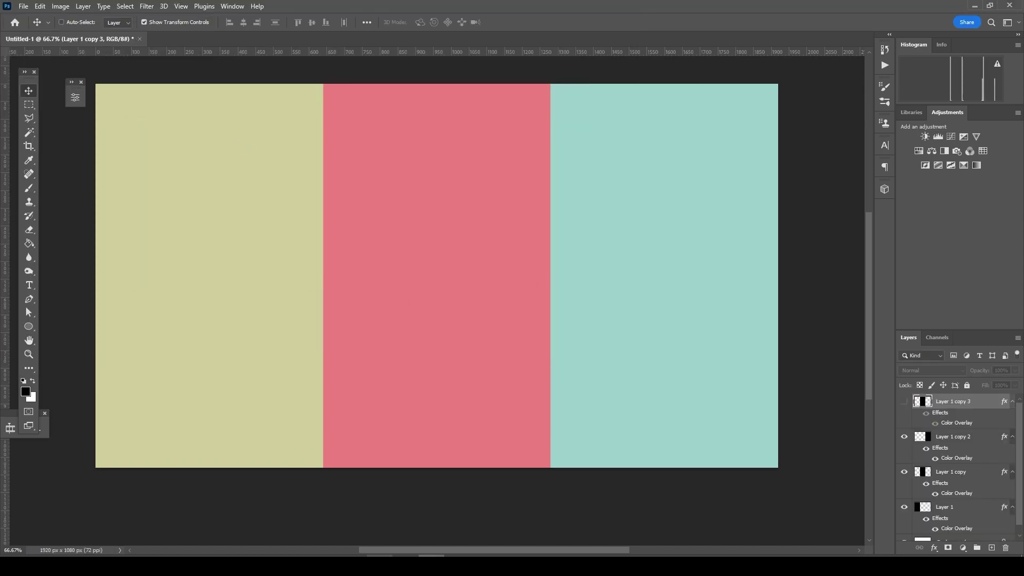
# Switch to Blender and delete the default cube from the new scene.
pyautogui.click(379, 556)
pyautogui.click(420, 270)
pyautogui.moveTo(408, 274); pyautogui.dragTo(434, 267, button='middle')
pyautogui.press('Delete')
# Add a plane mesh at the scene origin.
pyautogui.hotkey('shift', 'a')
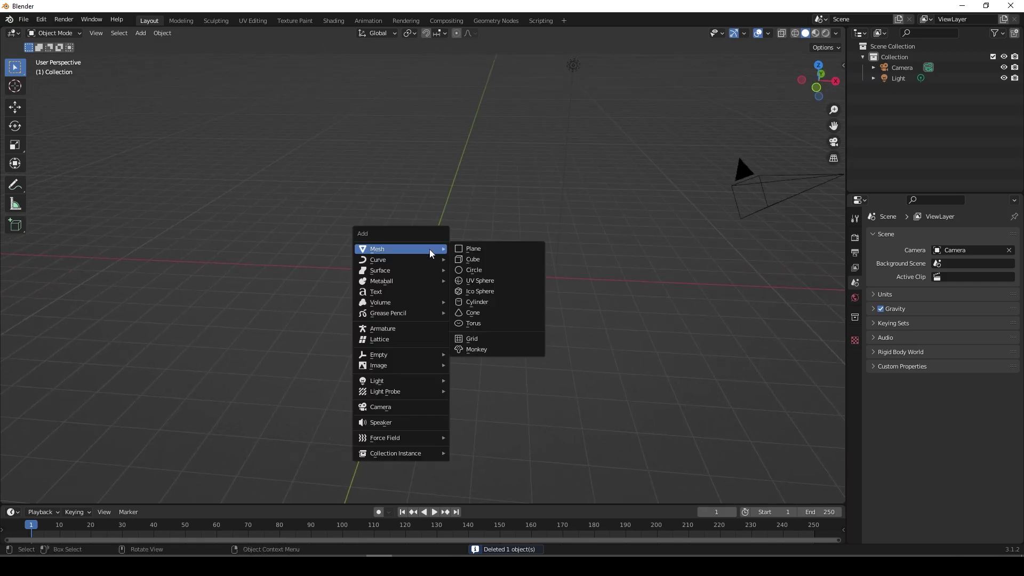
pyautogui.moveTo(419, 259)
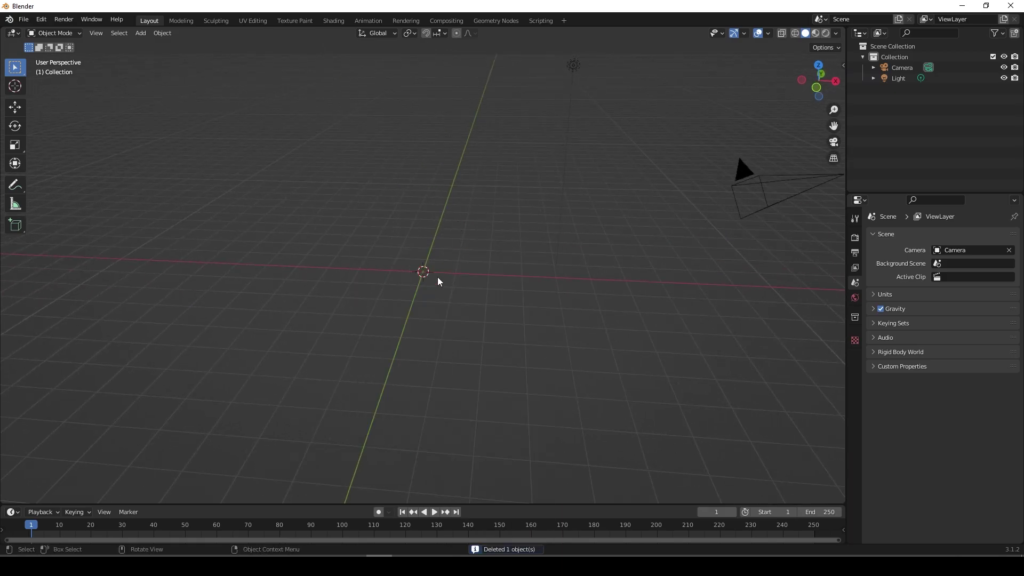
pyautogui.hotkey('shift', 'a')
pyautogui.moveTo(385, 273)
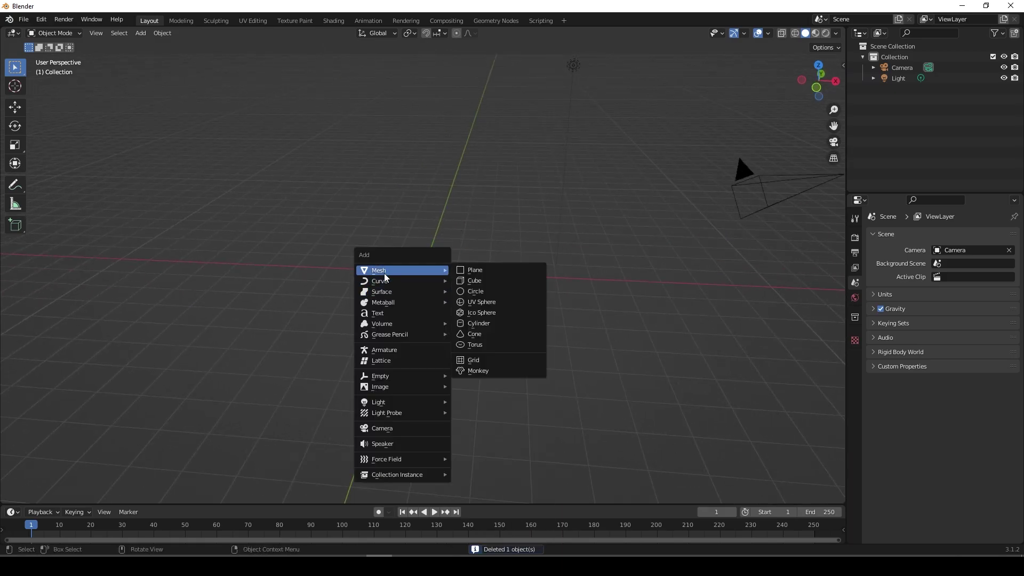
pyautogui.click(480, 271)
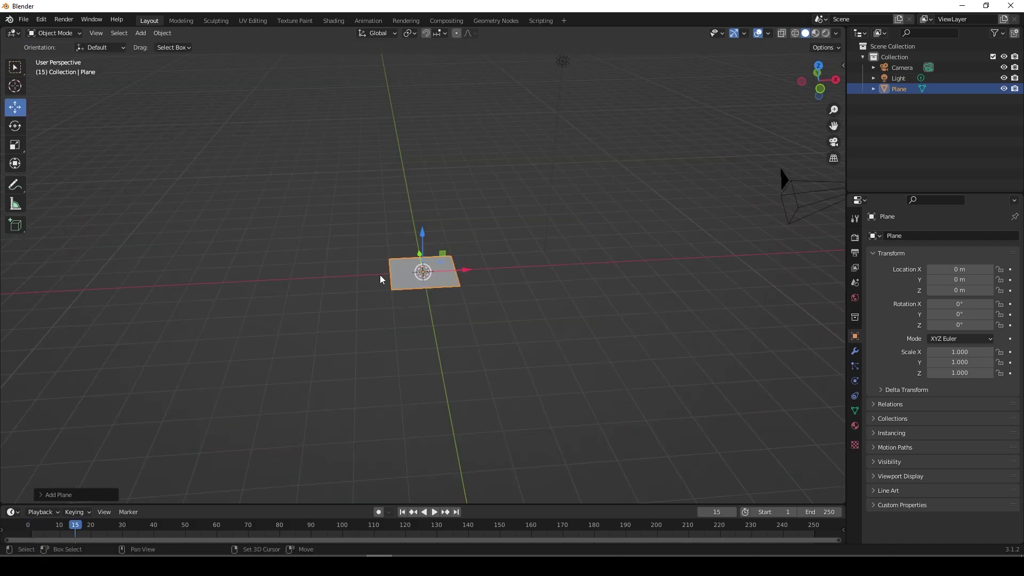
# Rotate the plane 90° about the X axis so that it stands upright.
pyautogui.hotkey('shift', 'space')
pyautogui.click(349, 276)
pyautogui.hotkey('shift', 'space')
pyautogui.click(388, 293)
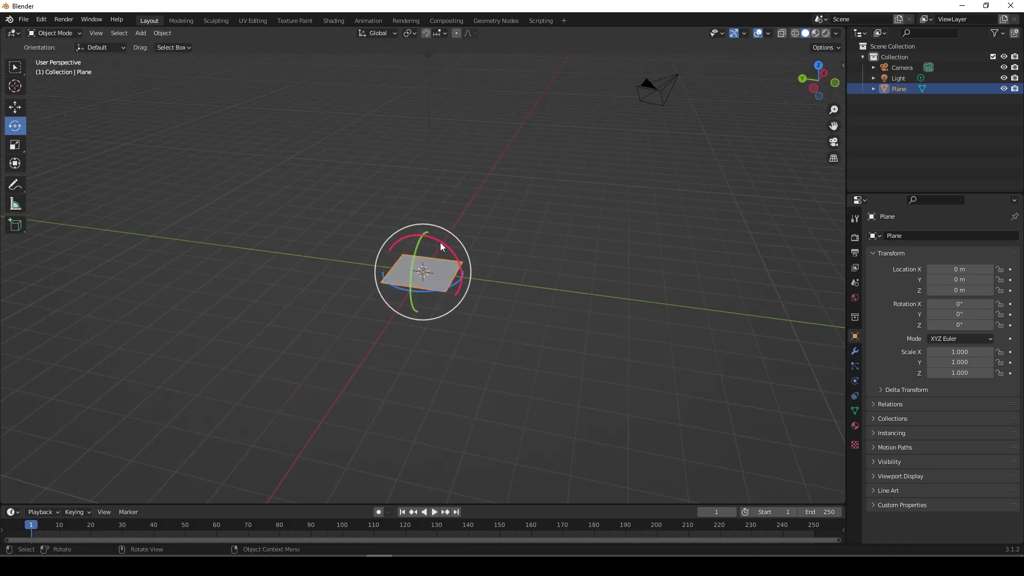
pyautogui.moveTo(440, 243); pyautogui.dragTo(454, 265)
pyautogui.write('90')
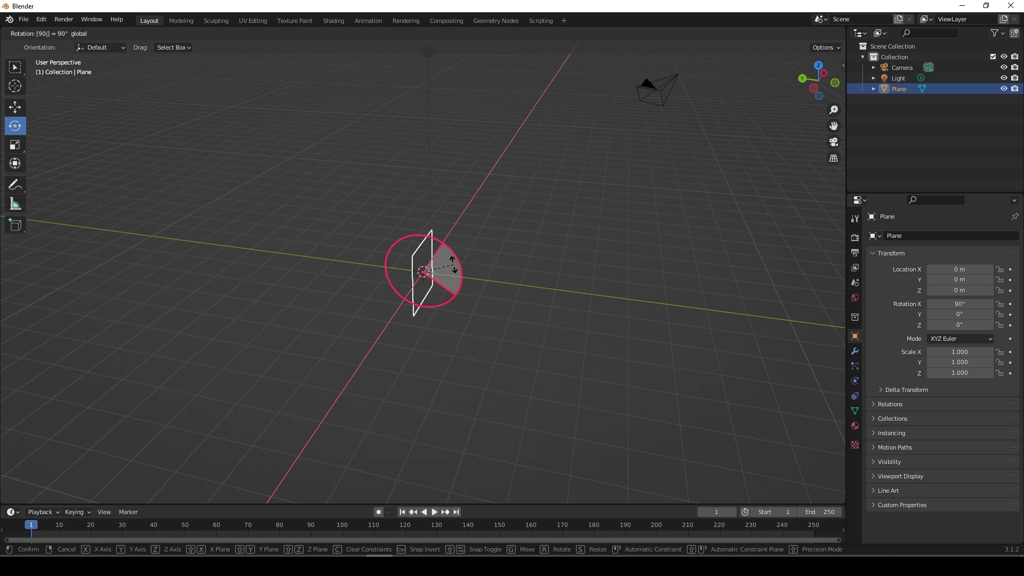
pyautogui.press('Return')
pyautogui.moveTo(524, 307); pyautogui.dragTo(483, 302, button='middle')
pyautogui.scroll(5, 422, 286)
pyautogui.scroll(-4, 456, 302)
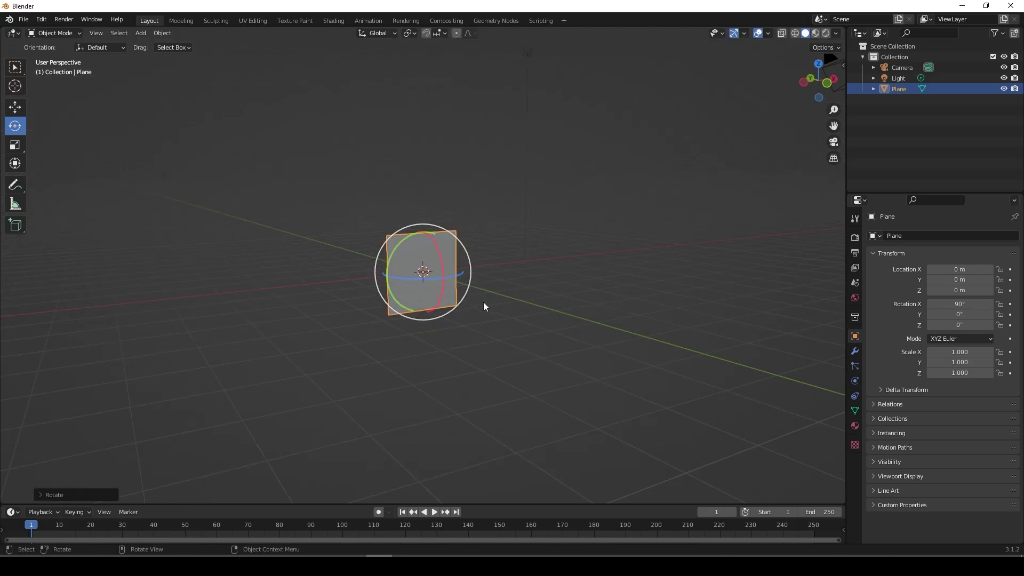
# Save the Blender scene as 3Screens.blend in the Assets folder.
pyautogui.hotkey('ctrl', 's')
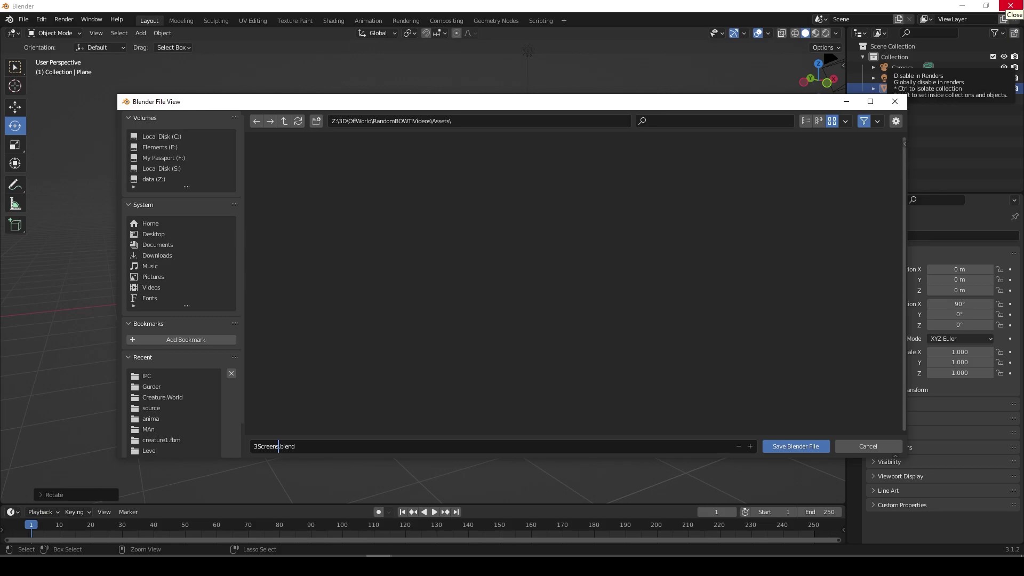
pyautogui.press('Return')
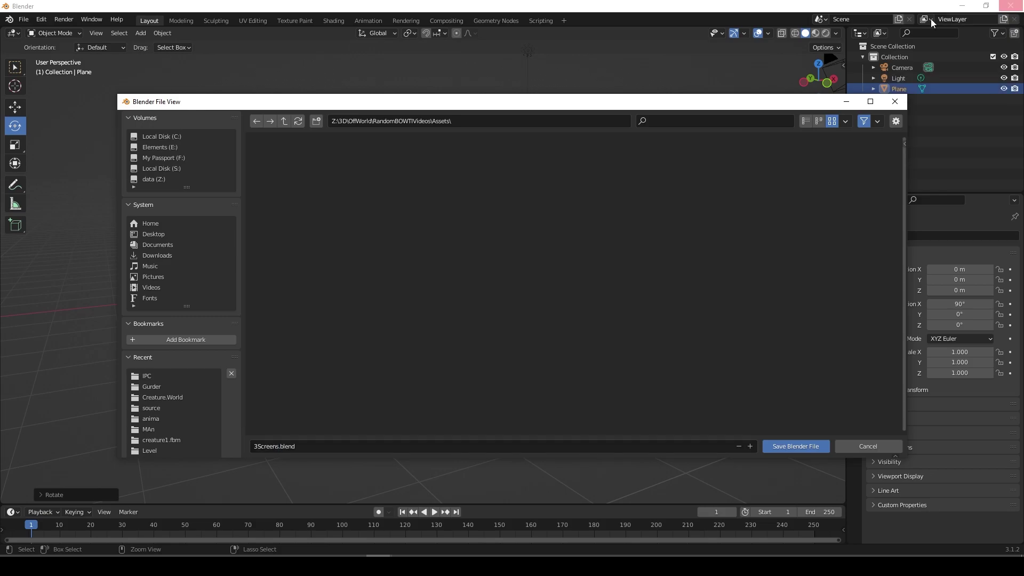
pyautogui.click(791, 447)
# In Edit Mode, move the plane's top edge down to roughly halve its height.
pyautogui.press('Tab')
pyautogui.click(419, 208)
pyautogui.moveTo(448, 235); pyautogui.dragTo(427, 217, button='middle')
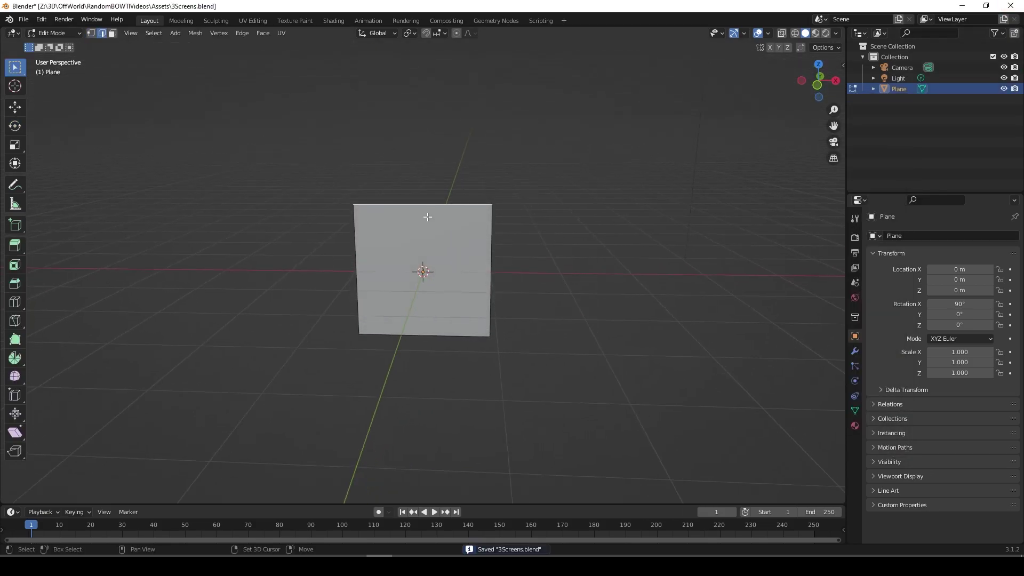
pyautogui.hotkey('shift', 'space')
pyautogui.click(381, 237)
pyautogui.scroll(1, 400, 177)
pyautogui.moveTo(400, 160); pyautogui.dragTo(423, 154, button='middle')
pyautogui.moveTo(422, 154); pyautogui.dragTo(476, 268)
# Try rotating the shortened plane about the Y axis in Object Mode, then undo the rotation.
pyautogui.press('Tab')
pyautogui.hotkey('shift', 'space')
pyautogui.press('r')
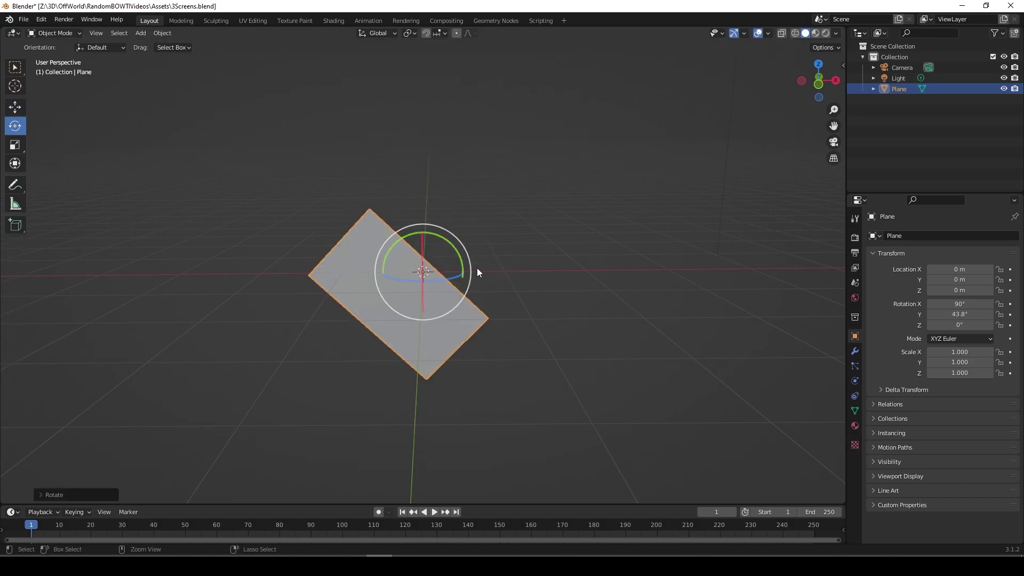
pyautogui.hotkey('ctrl', 'z')
# In Edit Mode, raise the plane's top edge back to full height and move its right edge inward along X to about half the width.
pyautogui.press('Tab')
pyautogui.moveTo(422, 228); pyautogui.dragTo(427, 152)
pyautogui.click(504, 238)
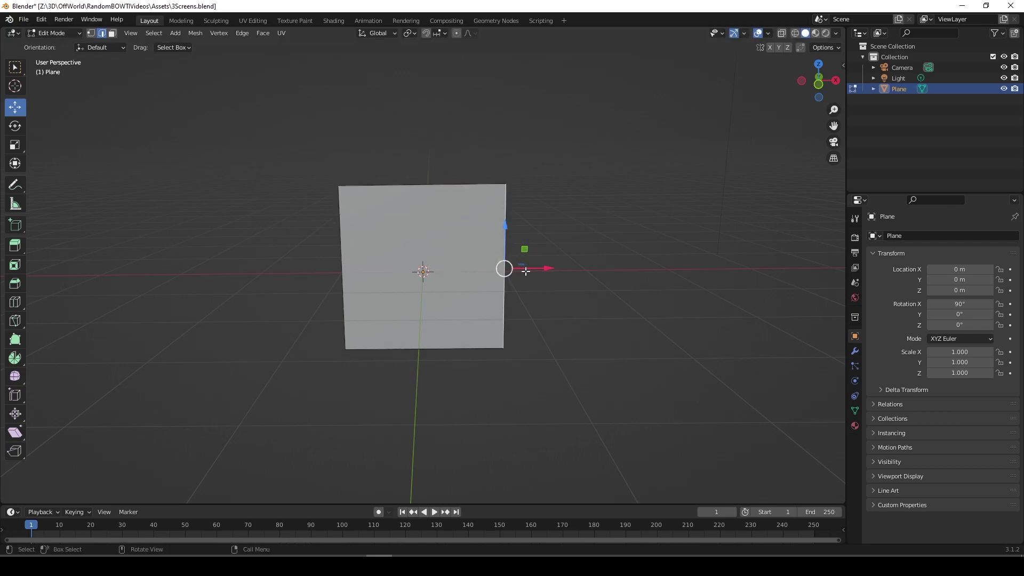
pyautogui.moveTo(547, 269); pyautogui.dragTo(475, 267)
# Set the narrowed plane's origin to its center of mass.
pyautogui.press('Tab')
pyautogui.click(163, 33)
pyautogui.moveTo(187, 62)
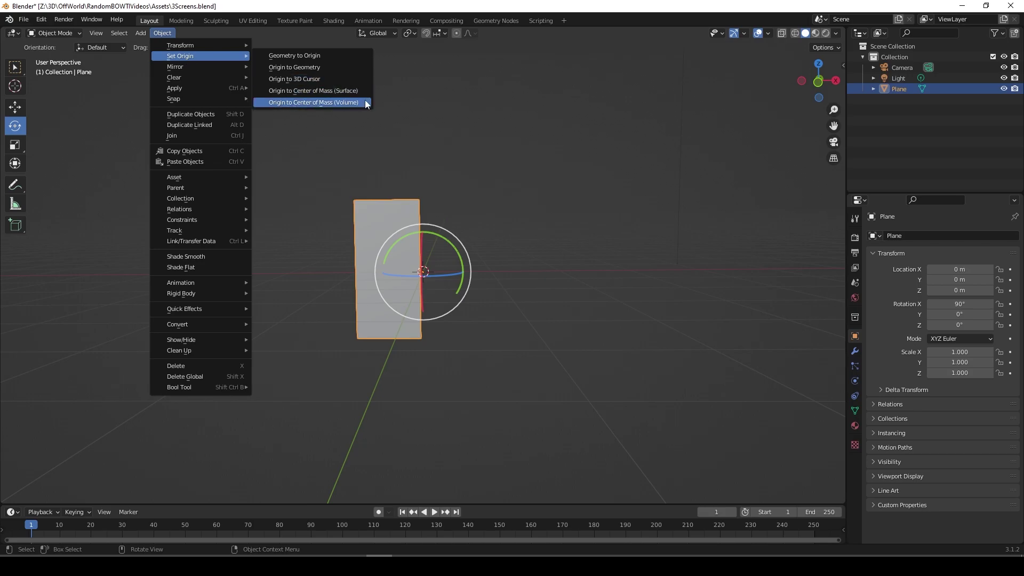
pyautogui.click(316, 94)
# Try rotating the plane about Y around its new origin, then undo the test rotation.
pyautogui.moveTo(374, 235); pyautogui.dragTo(423, 244, button='middle')
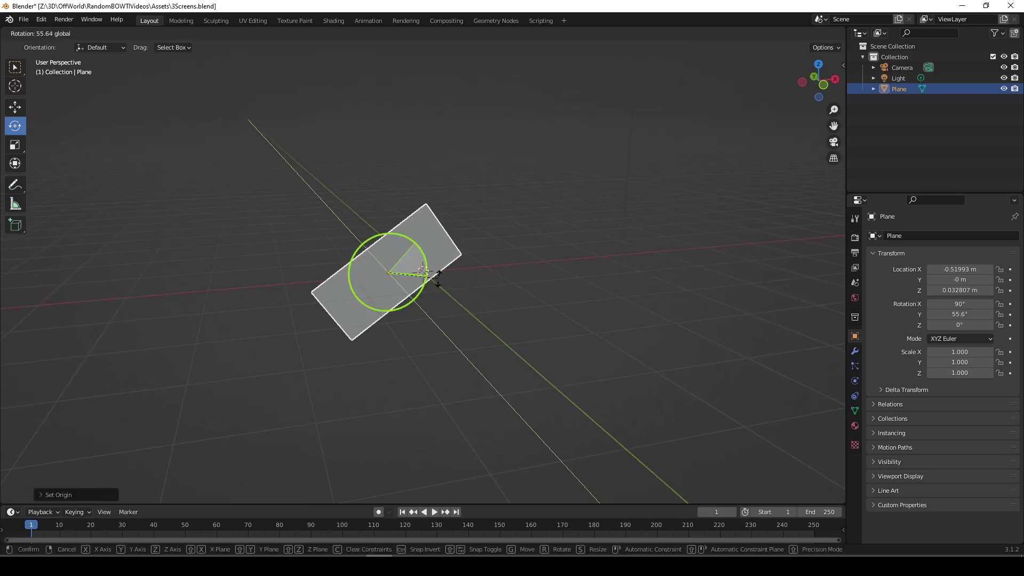
pyautogui.moveTo(438, 279); pyautogui.dragTo(416, 309)
pyautogui.hotkey('ctrl', 'z')
pyautogui.hotkey('ctrl', 'z')
pyautogui.moveTo(440, 279); pyautogui.dragTo(424, 275, button='middle')
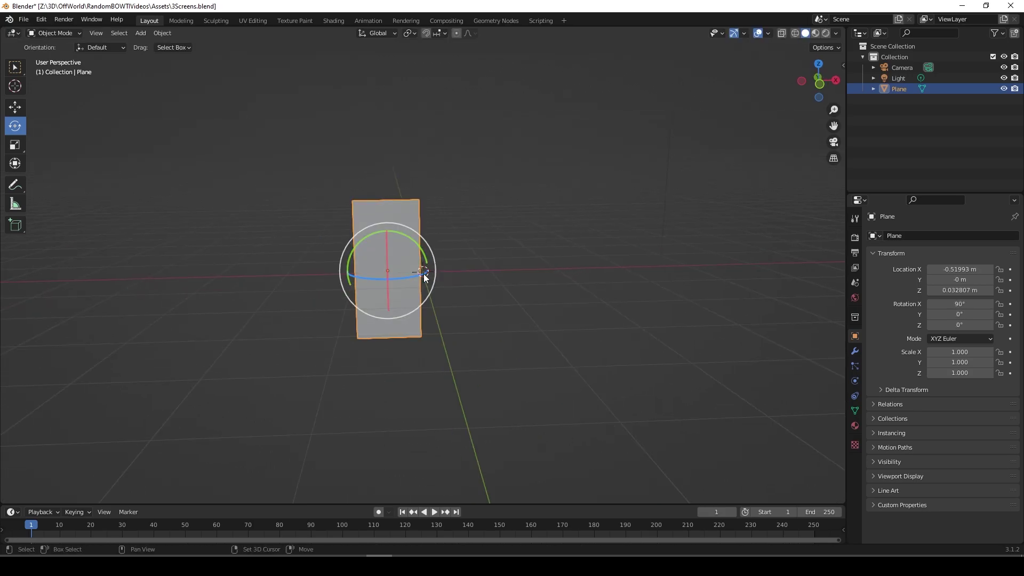
# Duplicate the plane along X by about 1.2 m and repeat the duplication to make a row of three panels.
pyautogui.hotkey('shift', 'space')
pyautogui.press('g')
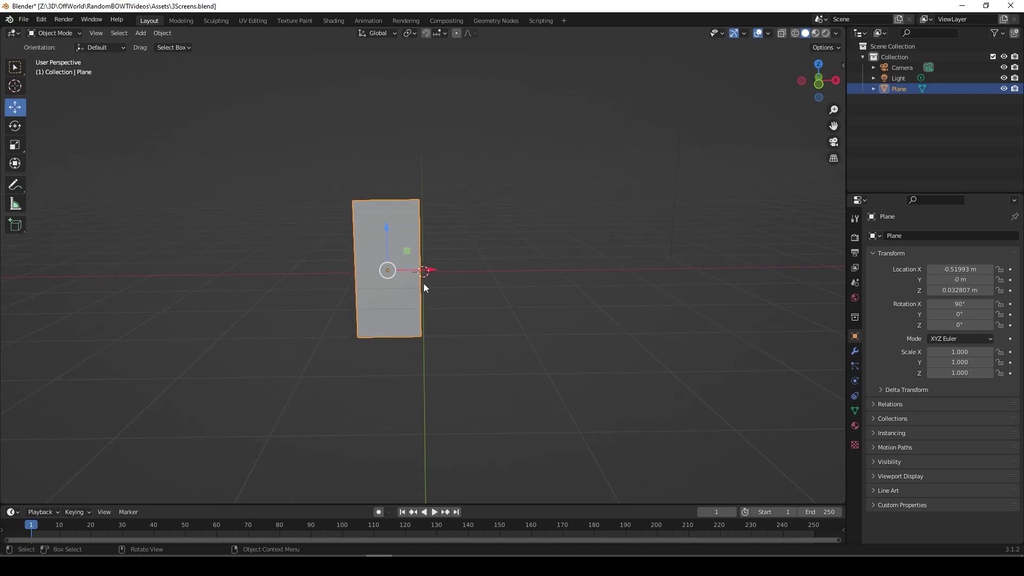
pyautogui.hotkey('shift', 'd')
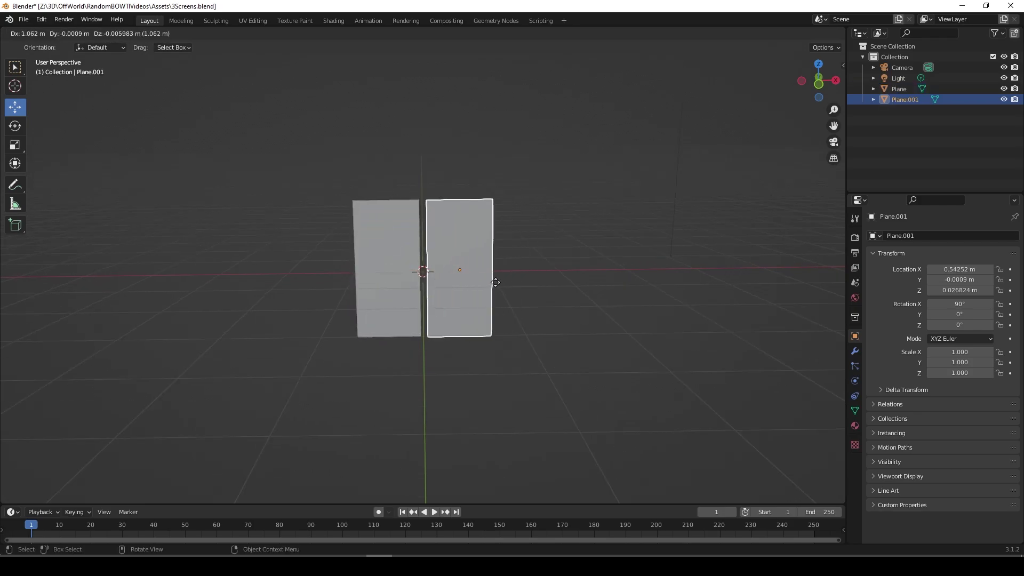
pyautogui.press('x')
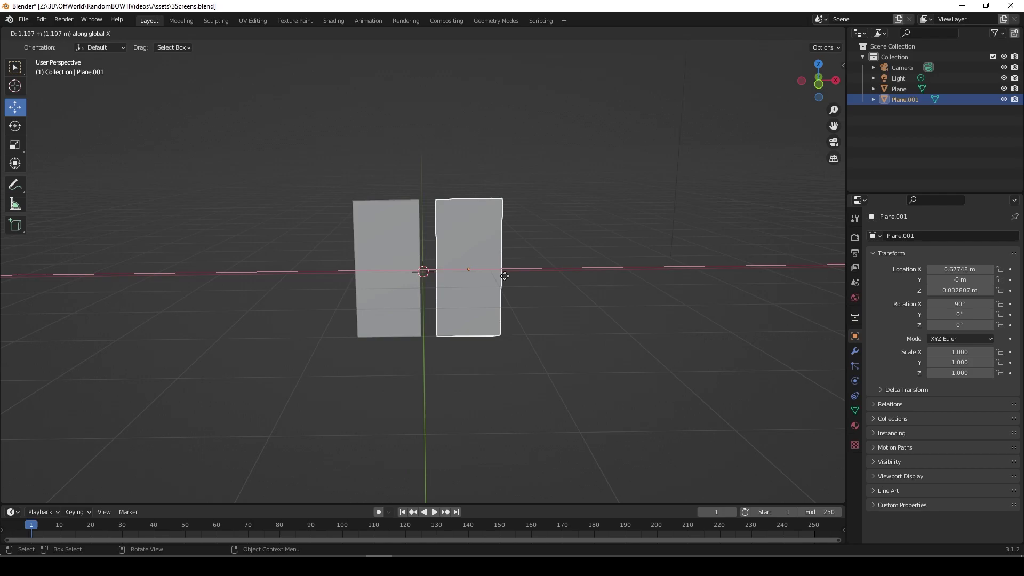
pyautogui.click(505, 277)
pyautogui.hotkey('shift', 'r')
# Rotate the left panel 35° about the Z axis so that it angles inward.
pyautogui.moveTo(528, 380); pyautogui.dragTo(454, 294, button='middle')
pyautogui.click(484, 306)
pyautogui.click(405, 288)
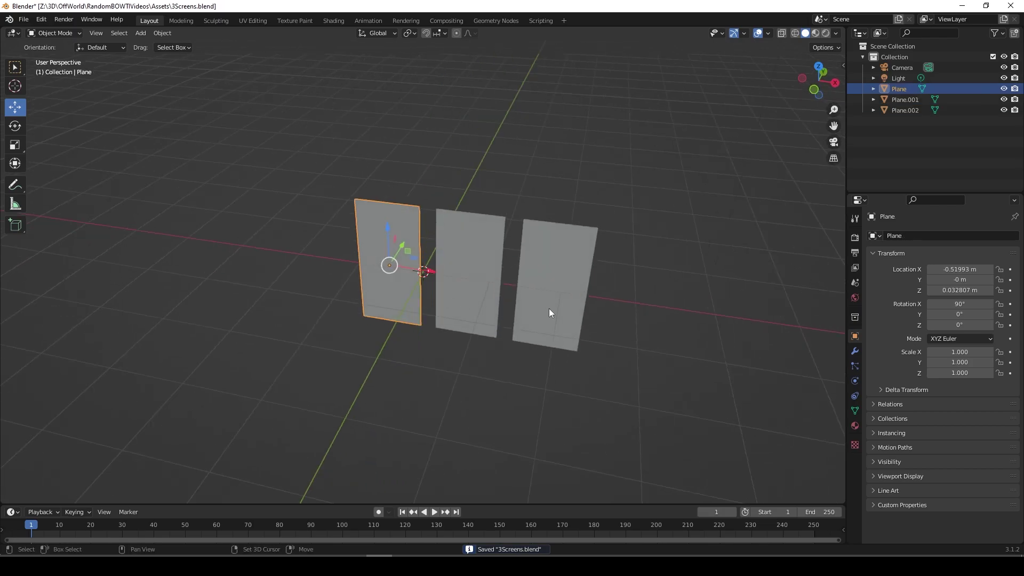
pyautogui.moveTo(549, 313); pyautogui.dragTo(425, 288, button='middle')
pyautogui.hotkey('shift', 'space')
pyautogui.click(382, 288)
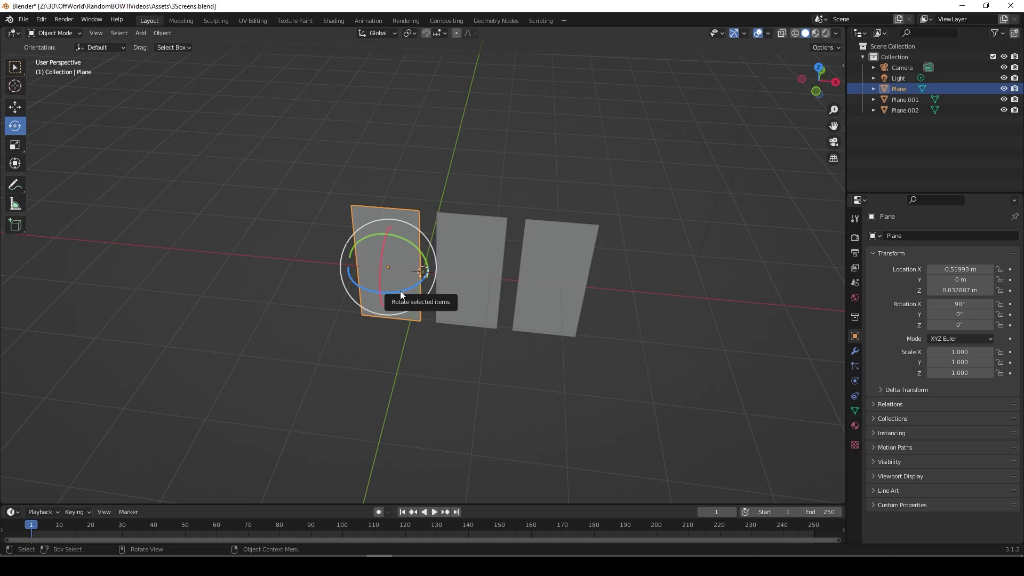
pyautogui.moveTo(400, 291); pyautogui.dragTo(422, 286)
# Rotate the right panel -35° about the Z axis to mirror the left one.
pyautogui.click(535, 301)
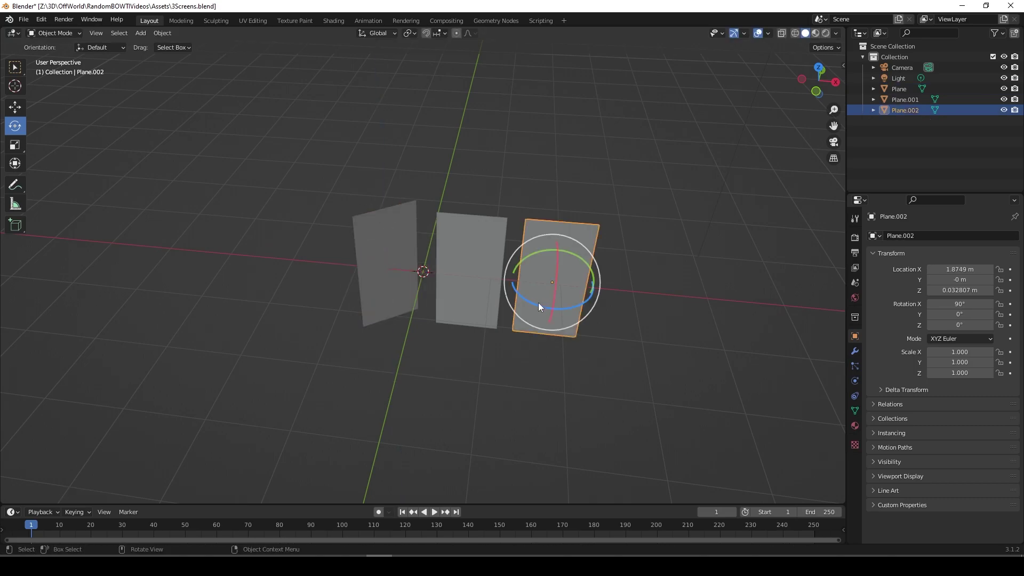
pyautogui.moveTo(538, 303); pyautogui.dragTo(521, 307)
pyautogui.write('-35')
# Move both outer panels forward together along Y to about -0.29 m.
pyautogui.keyDown('shift'); pyautogui.click(407, 277); pyautogui.keyUp('shift')
pyautogui.moveTo(454, 271); pyautogui.dragTo(394, 285, button='middle')
pyautogui.hotkey('shift', 'space')
pyautogui.click(412, 292)
pyautogui.moveTo(480, 288); pyautogui.dragTo(464, 296)
pyautogui.moveTo(464, 297); pyautogui.dragTo(426, 363, button='middle')
pyautogui.moveTo(427, 315); pyautogui.dragTo(520, 208, button='middle')
pyautogui.scroll(-5, 525, 251)
pyautogui.click(467, 363)
pyautogui.scroll(5, 470, 321)
pyautogui.moveTo(468, 363); pyautogui.dragTo(483, 328, button='middle')
pyautogui.scroll(-4, 471, 320)
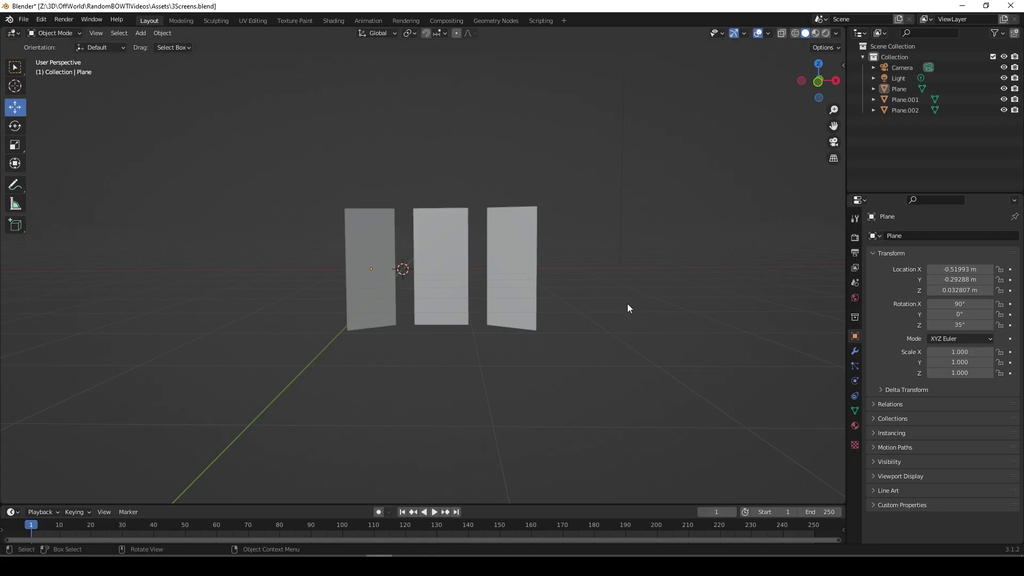
# Select all three panels and join them into a single object.
pyautogui.click(509, 280)
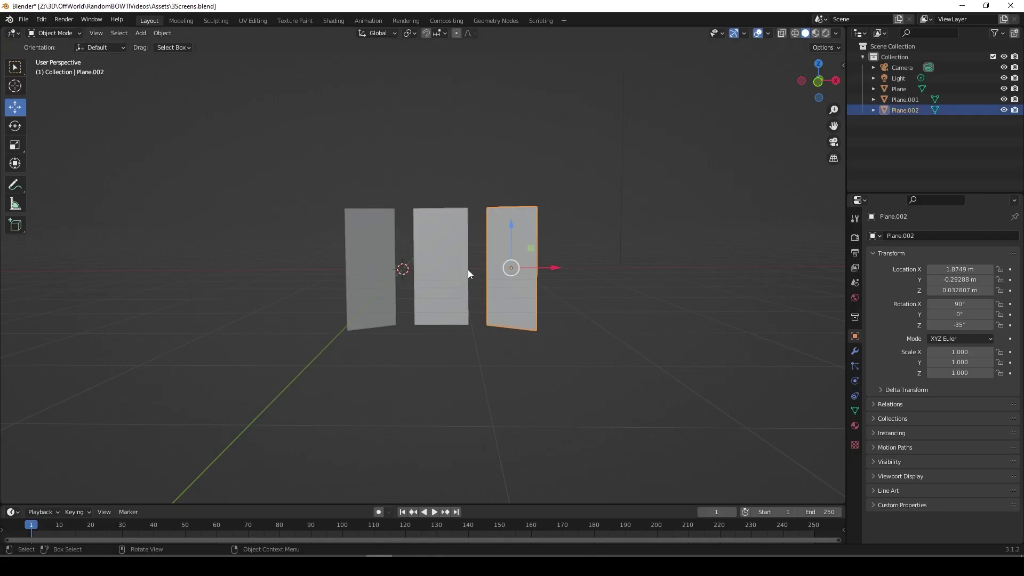
pyautogui.click(432, 281)
pyautogui.keyDown('shift'); pyautogui.click(373, 269); pyautogui.keyUp('shift')
pyautogui.keyDown('shift'); pyautogui.click(497, 251); pyautogui.keyUp('shift')
pyautogui.moveTo(495, 253); pyautogui.dragTo(451, 278, button='middle')
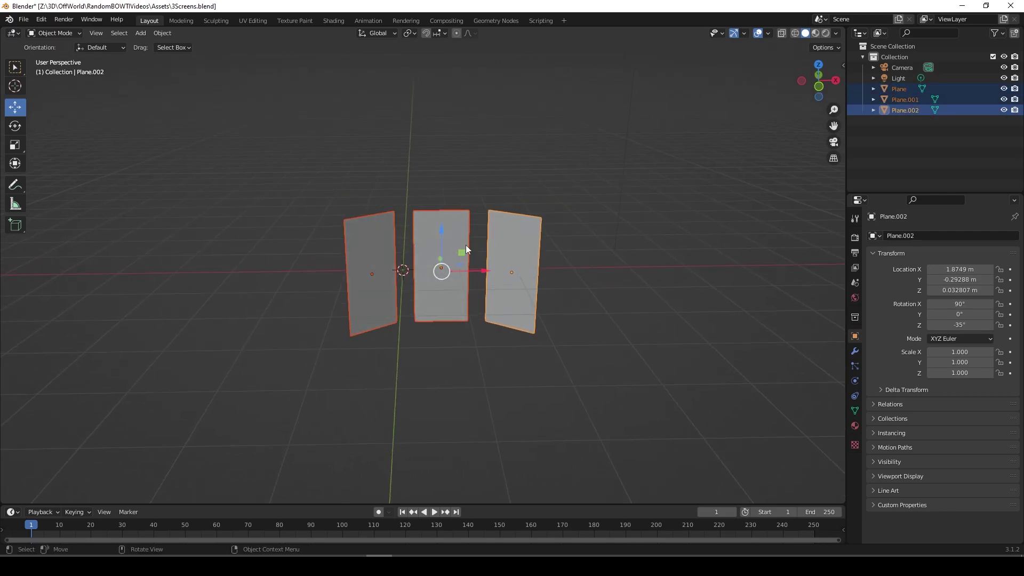
pyautogui.rightClick(464, 240)
pyautogui.rightClick(385, 261)
pyautogui.click(385, 262)
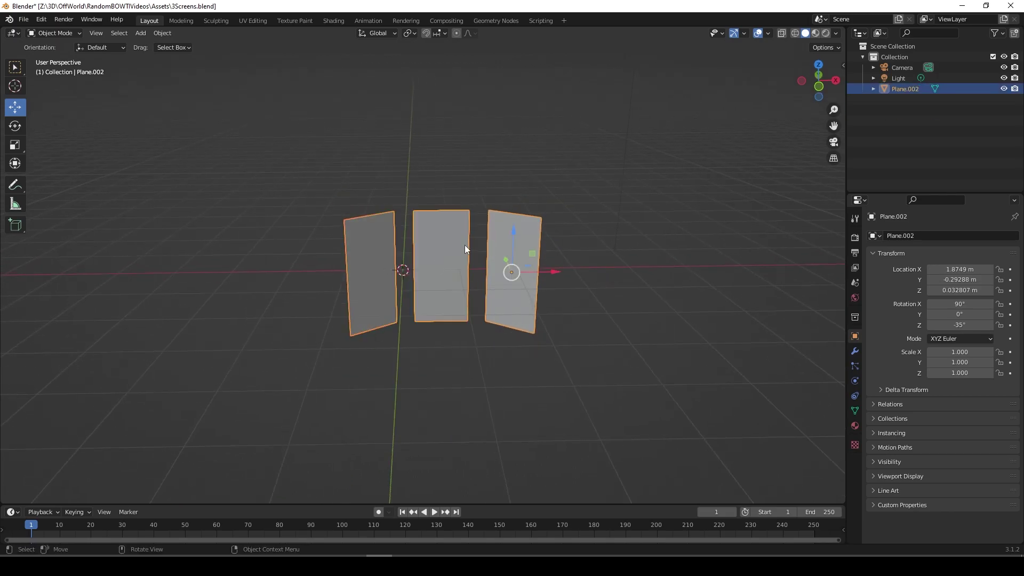
# In Edit Mode, select all linked geometry of the middle panel and move it slightly back along Y.
pyautogui.moveTo(446, 288)
pyautogui.mouseDown(button='middle')
pyautogui.moveTo(450, 315)
pyautogui.moveTo(440, 269)
pyautogui.mouseUp(button='middle')
pyautogui.scroll(4, 450, 315)
pyautogui.scroll(-4, 473, 267)
pyautogui.hotkey('shift', 'space')
pyautogui.press('Escape')
pyautogui.press('Tab')
pyautogui.click(490, 239)
pyautogui.hotkey('ctrl', 'l')
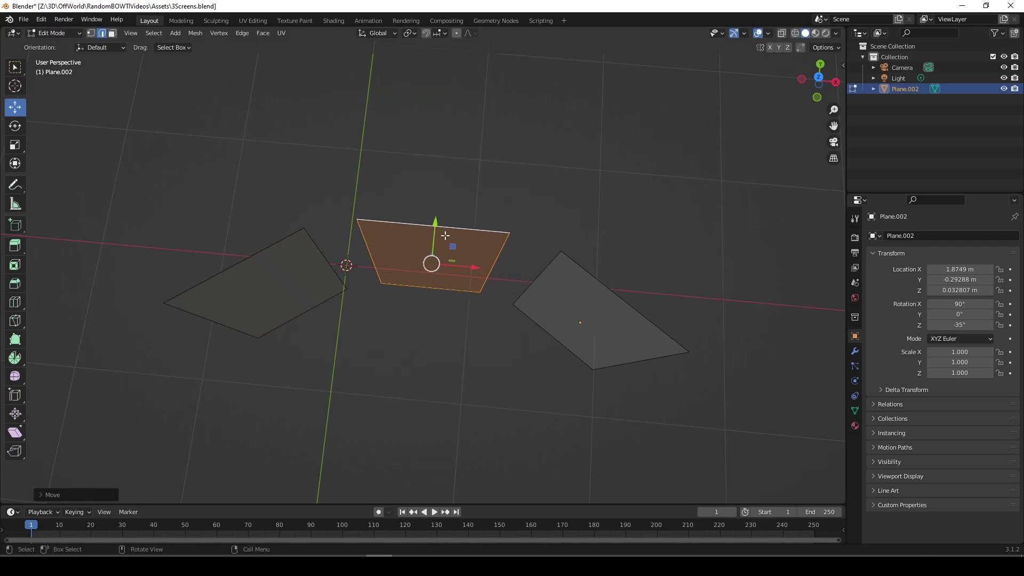
pyautogui.press('Tab')
pyautogui.moveTo(438, 234); pyautogui.dragTo(464, 268, button='middle')
pyautogui.click(464, 269)
pyautogui.moveTo(463, 322); pyautogui.dragTo(421, 261, button='middle')
pyautogui.click(431, 249)
pyautogui.scroll(1, 438, 240)
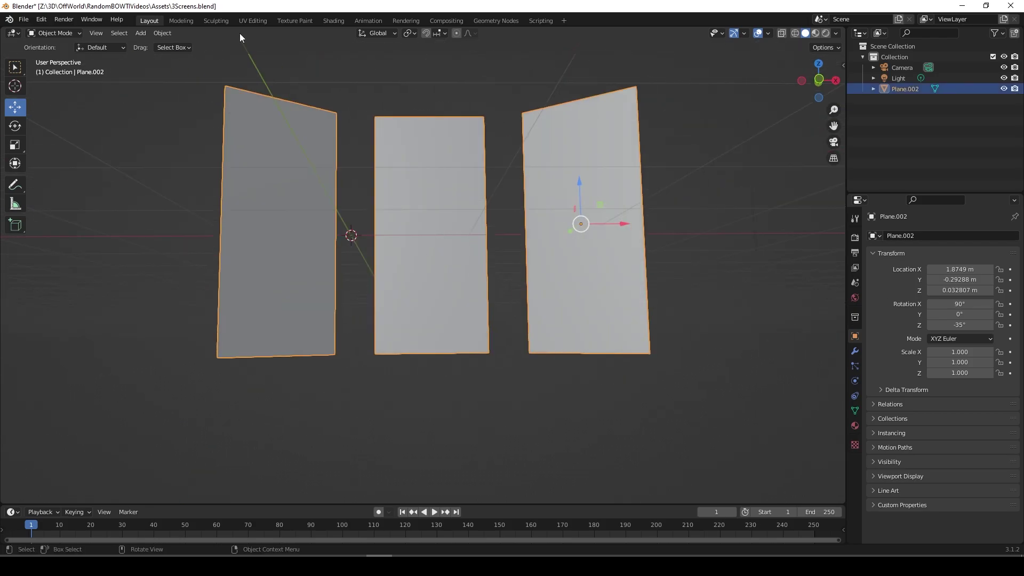
# Switch to the UV Editing workspace, select all three panels' faces and load MultiscreenTemplate.jpg as the UV background image.
pyautogui.click(252, 21)
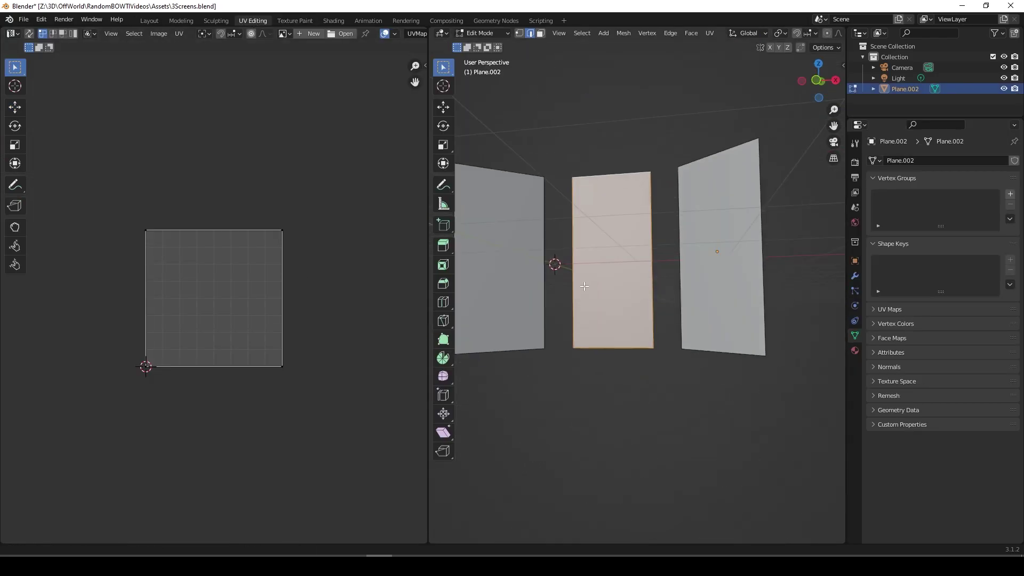
pyautogui.moveTo(619, 261); pyautogui.dragTo(657, 271, button='middle')
pyautogui.scroll(-1, 658, 274)
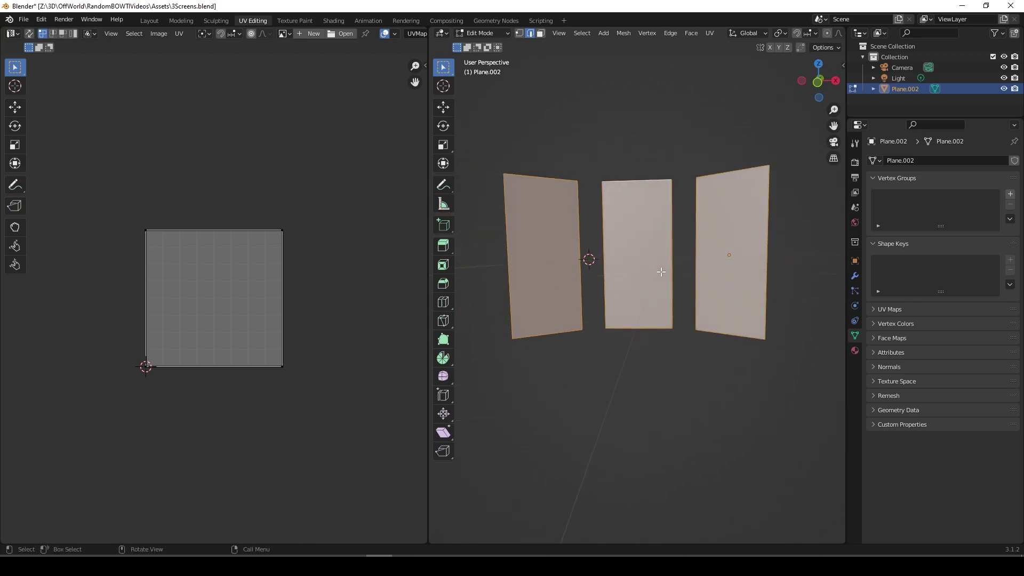
pyautogui.click(340, 35)
pyautogui.click(293, 184)
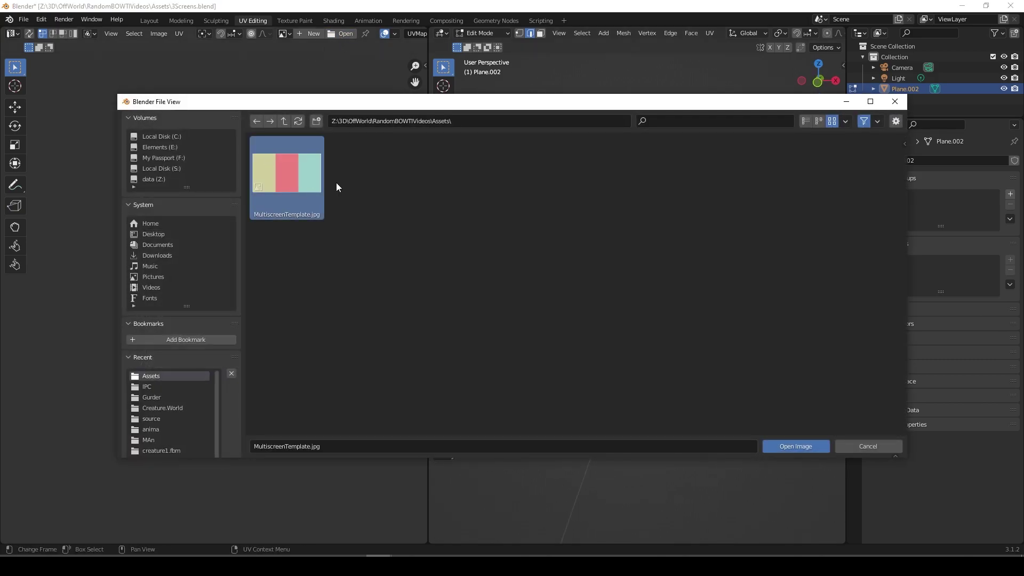
pyautogui.click(798, 446)
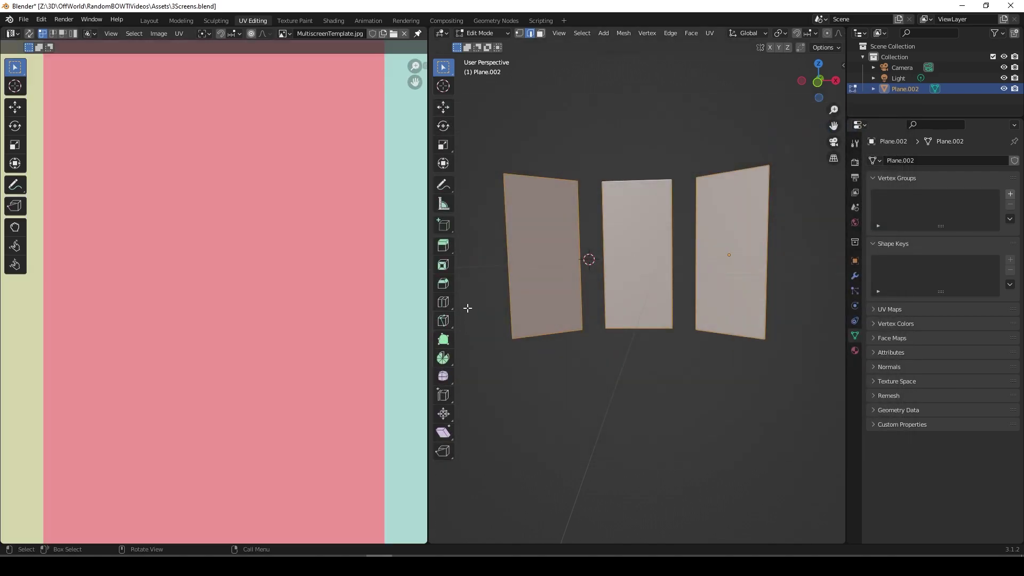
# Project the UVs of the three panels from the front orthographic view.
pyautogui.scroll(-3, 257, 294)
pyautogui.scroll(3, 187, 319)
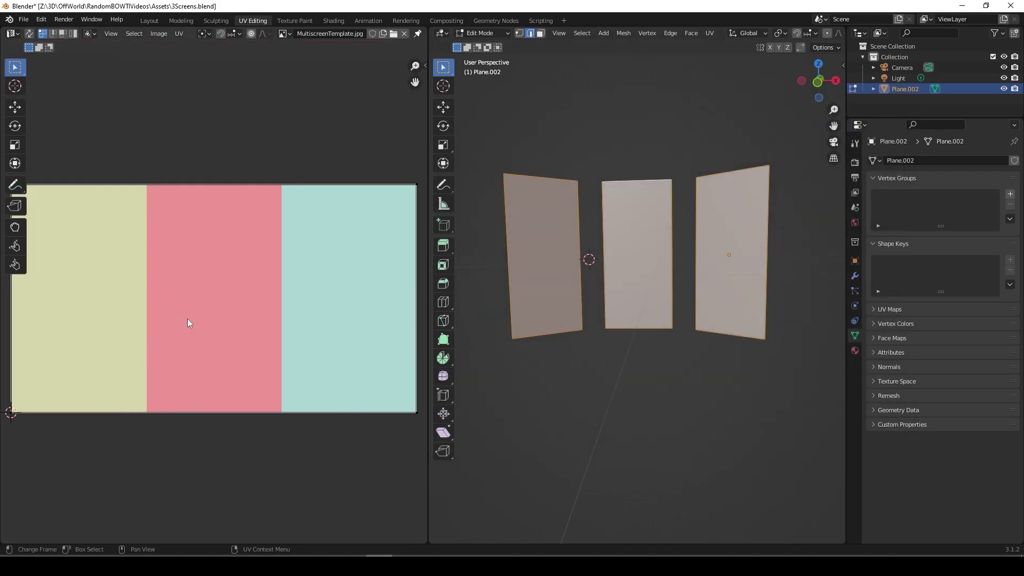
pyautogui.scroll(-1, 187, 320)
pyautogui.keyDown('alt'); pyautogui.moveTo(684, 293); pyautogui.dragTo(677, 278, button='middle'); pyautogui.keyUp('alt')
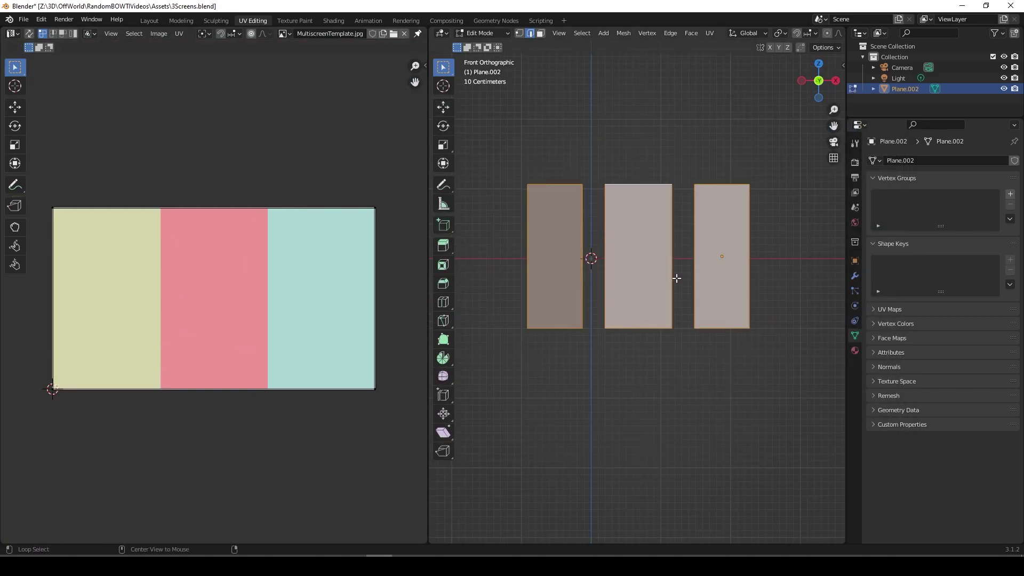
pyautogui.press('u')
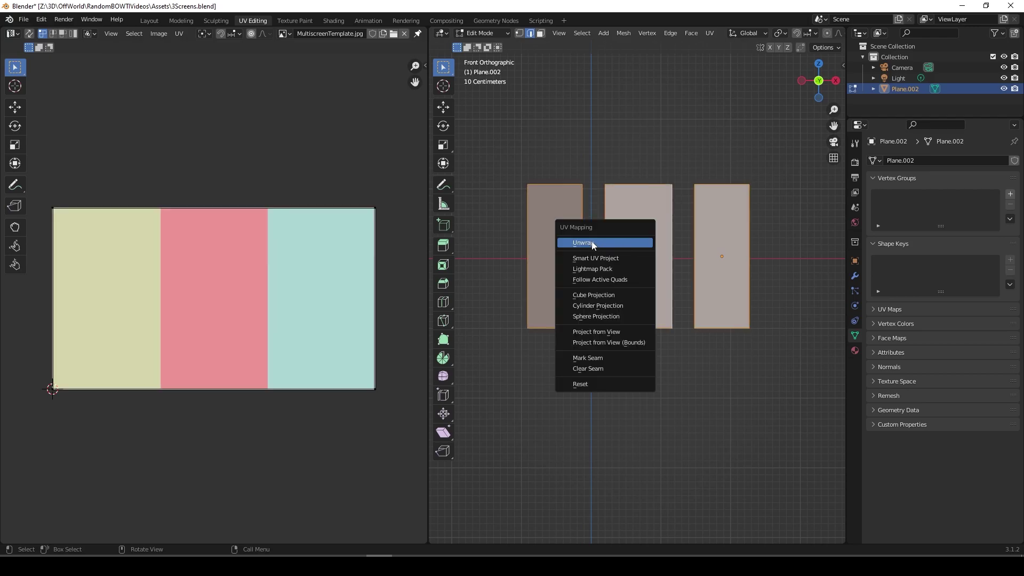
pyautogui.click(614, 332)
# Unwrap the three panels with Smart UV Project at a 66° angle limit and zero island margin.
pyautogui.press('u')
pyautogui.click(621, 186)
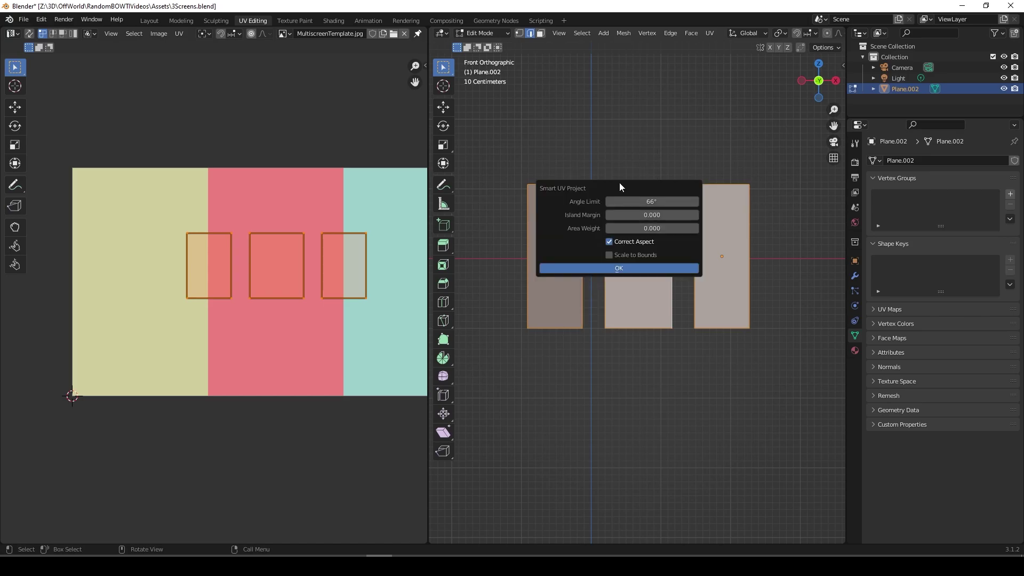
pyautogui.click(624, 269)
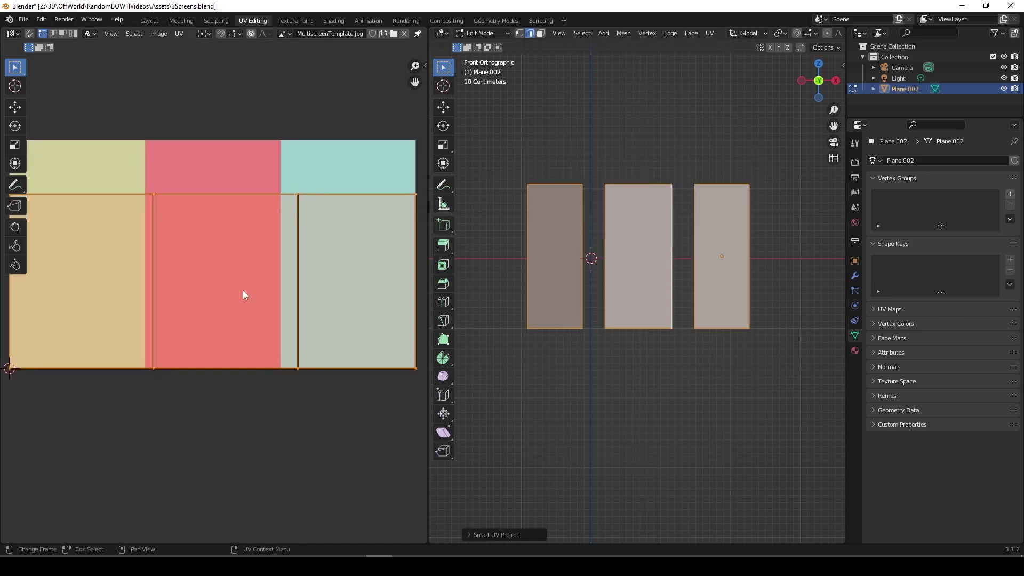
# Select the top edges of the three UV islands and move them up close to the template image's upper border.
pyautogui.scroll(-1, 242, 290)
pyautogui.moveTo(190, 225); pyautogui.dragTo(470, 245)
pyautogui.moveTo(257, 239); pyautogui.dragTo(214, 242, button='middle')
pyautogui.hotkey('shift', 'space')
pyautogui.click(202, 263)
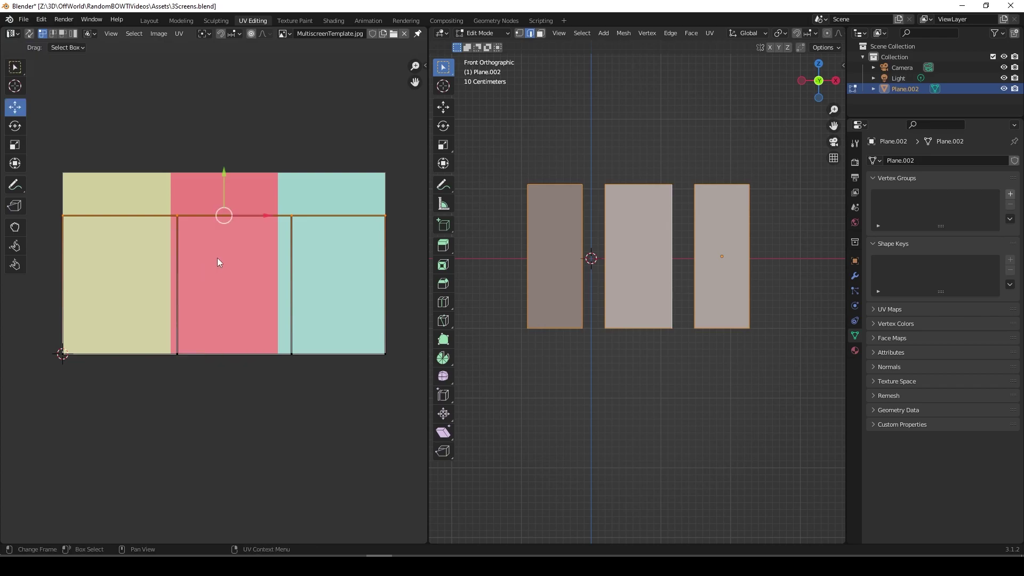
pyautogui.moveTo(227, 173); pyautogui.dragTo(223, 154)
# Fine-tune the UV islands' top edges upward until they line up with the template image's upper border.
pyautogui.scroll(6, 358, 260)
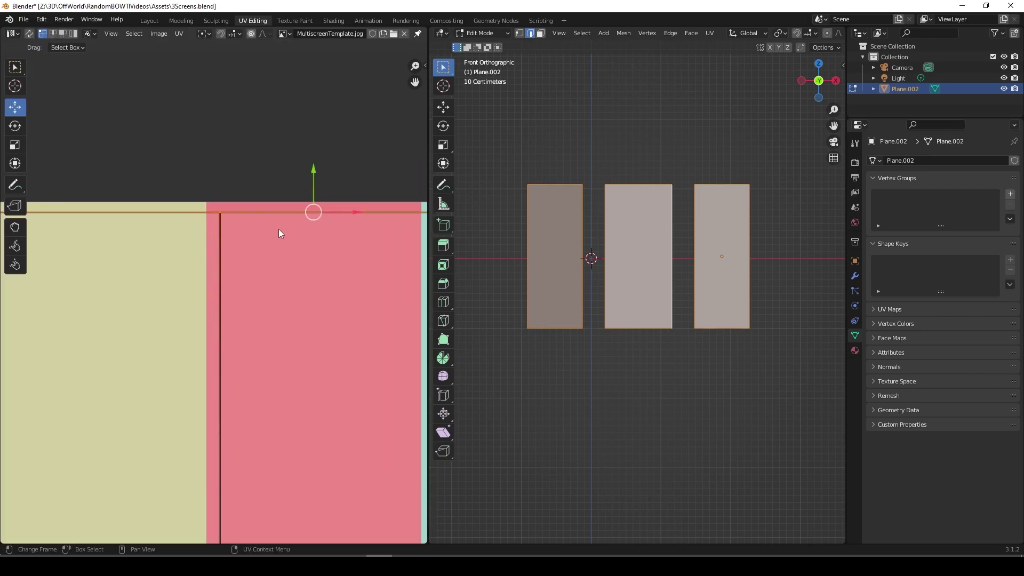
pyautogui.scroll(3, 309, 210)
pyautogui.moveTo(251, 288)
pyautogui.mouseDown(button='middle')
pyautogui.moveTo(300, 242)
pyautogui.moveTo(234, 298)
pyautogui.mouseUp(button='middle')
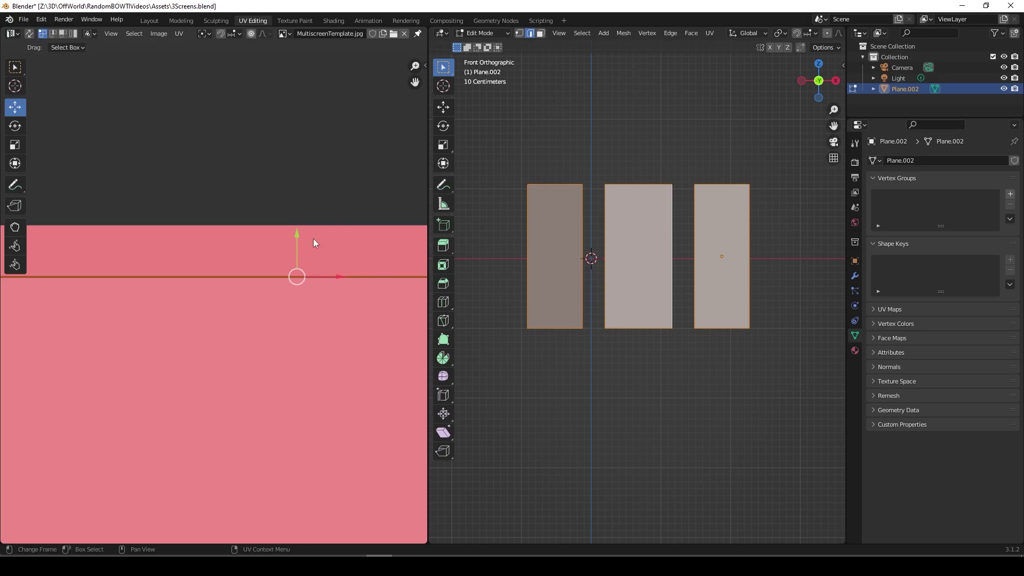
pyautogui.moveTo(294, 233); pyautogui.dragTo(297, 184)
pyautogui.scroll(3, 303, 236)
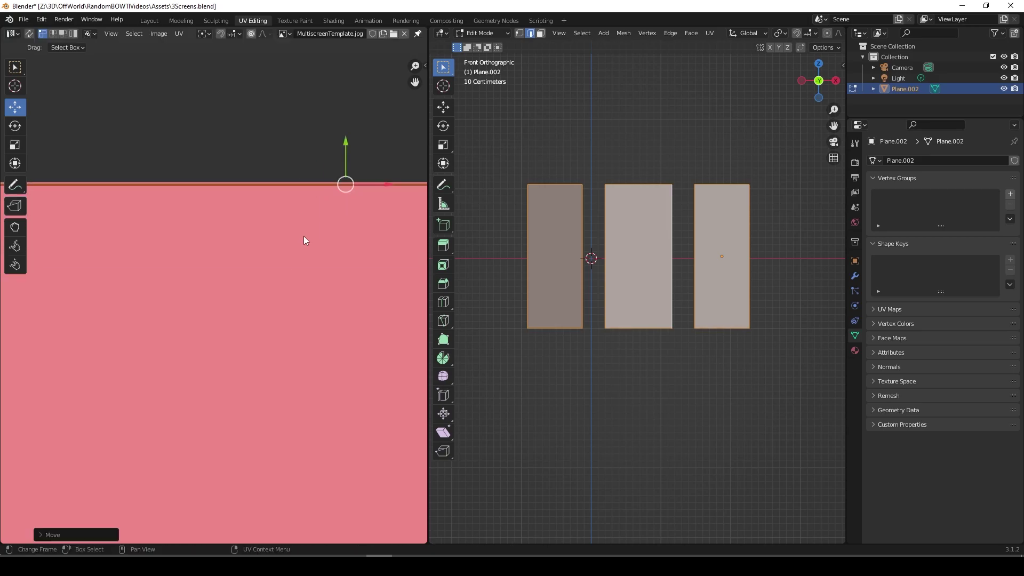
pyautogui.moveTo(305, 234); pyautogui.dragTo(308, 268, button='middle')
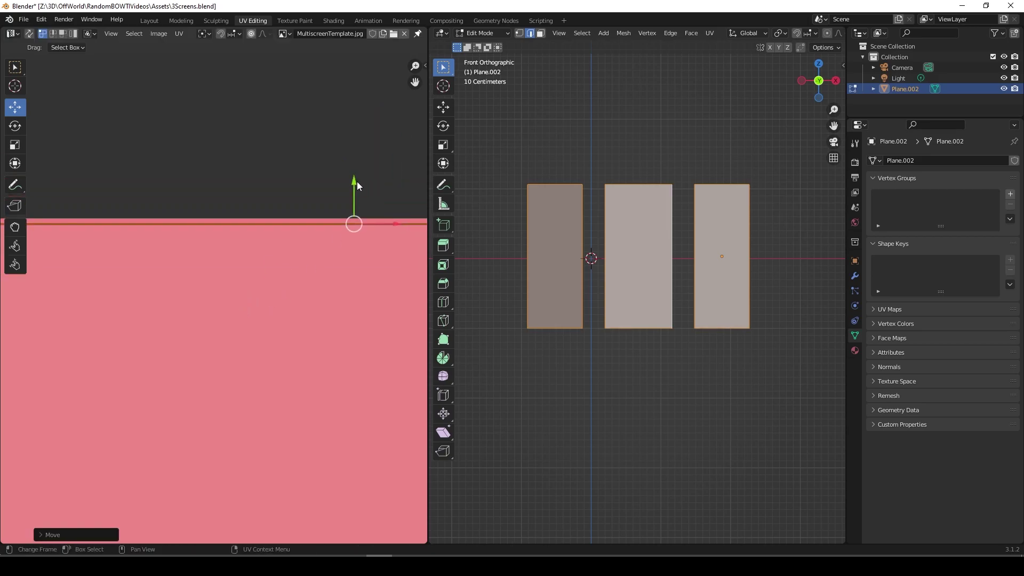
pyautogui.moveTo(357, 182); pyautogui.dragTo(357, 175)
# Examine the UV islands' outer edges and stripe-boundary edges against the template image's borders.
pyautogui.scroll(-6, 320, 203)
pyautogui.moveTo(224, 257); pyautogui.dragTo(317, 212, button='middle')
pyautogui.scroll(-3, 176, 261)
pyautogui.moveTo(205, 271); pyautogui.dragTo(312, 195, button='middle')
pyautogui.scroll(4, 171, 233)
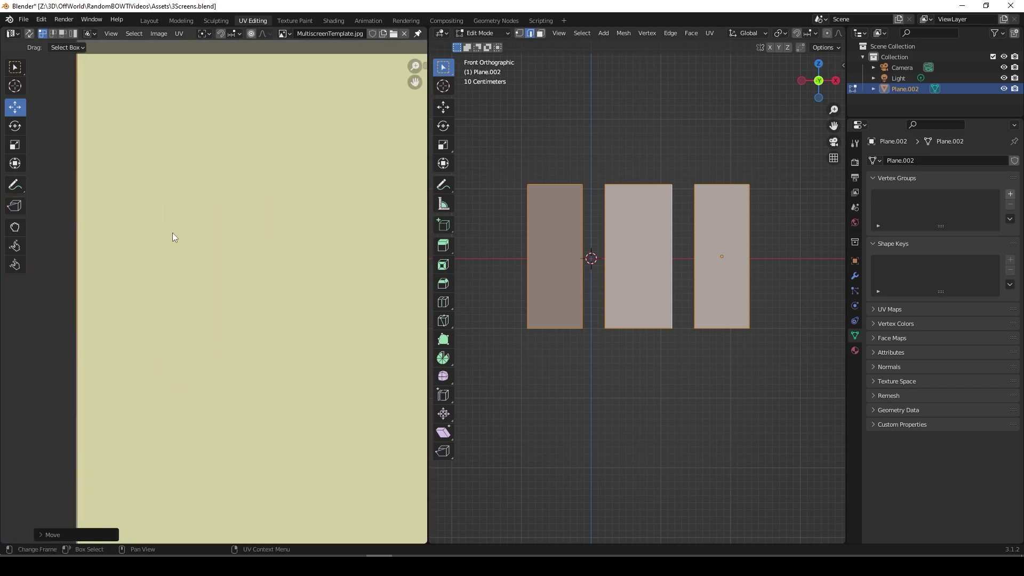
pyautogui.moveTo(122, 107); pyautogui.dragTo(244, 319, button='middle')
pyautogui.moveTo(224, 164); pyautogui.dragTo(230, 242, button='middle')
pyautogui.moveTo(296, 289); pyautogui.dragTo(153, 201, button='middle')
pyautogui.scroll(-4, 187, 277)
pyautogui.moveTo(197, 271); pyautogui.dragTo(297, 309, button='middle')
pyautogui.scroll(5, 197, 142)
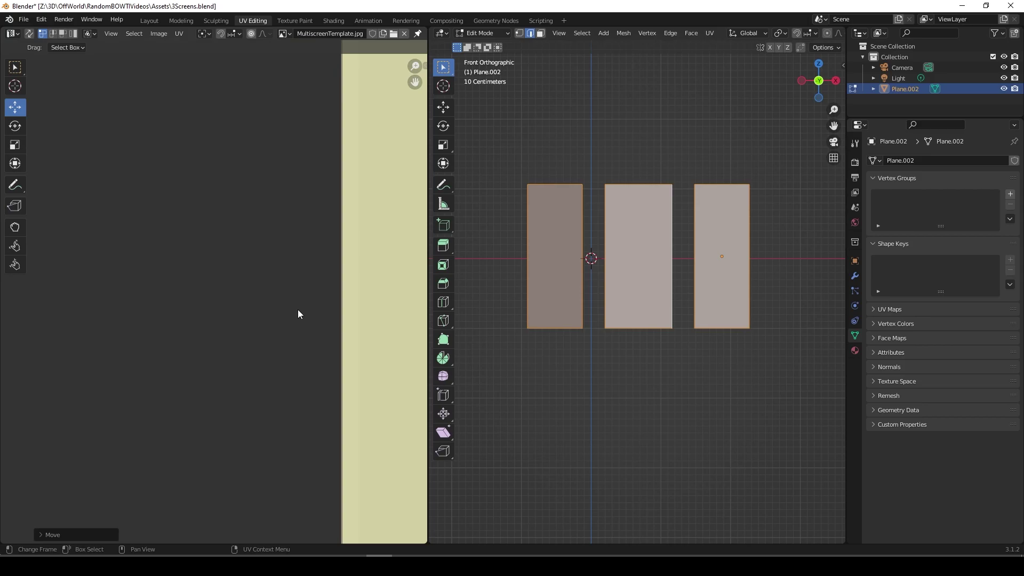
pyautogui.scroll(-5, 336, 306)
pyautogui.keyDown('ctrl'); pyautogui.scroll(-3, 263, 270); pyautogui.keyUp('ctrl')
pyautogui.scroll(5, 214, 224)
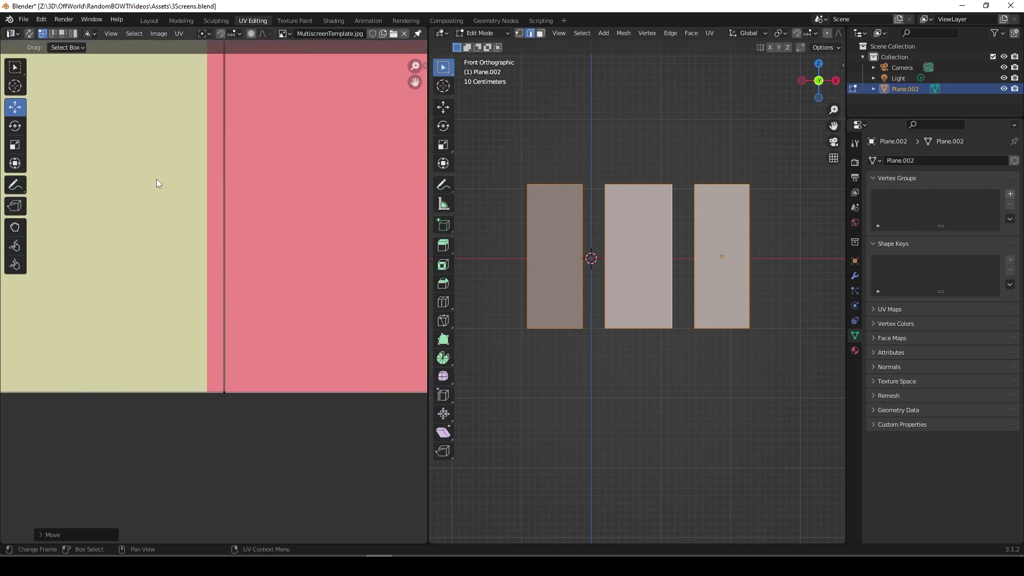
# Move the UV islands' inner vertical edges onto the yellow–red and red–cyan stripe boundaries of the template, and save the file.
pyautogui.scroll(-5, 165, 160)
pyautogui.moveTo(202, 110); pyautogui.dragTo(246, 388)
pyautogui.scroll(5, 214, 256)
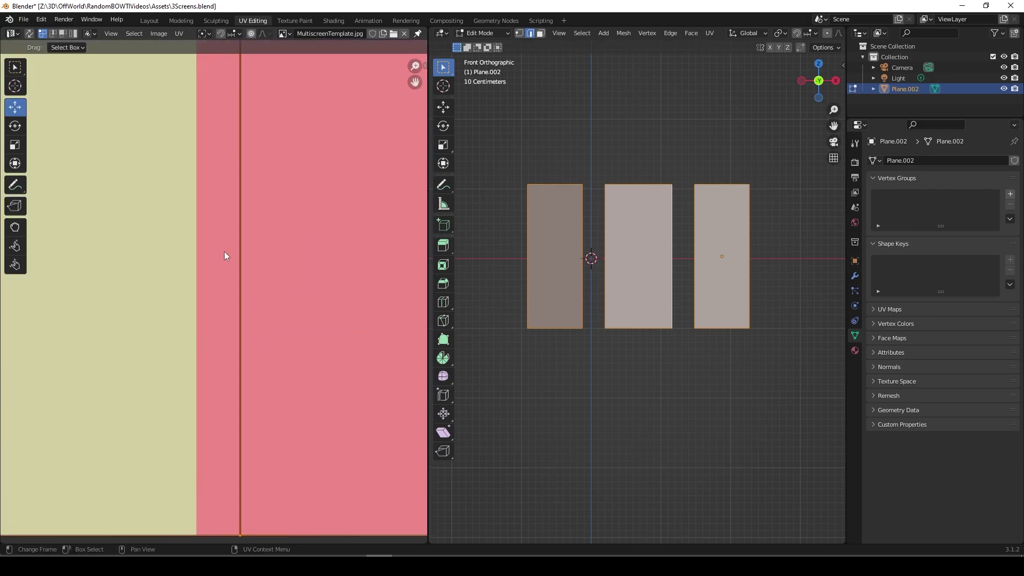
pyautogui.moveTo(245, 96); pyautogui.dragTo(290, 188, button='middle')
pyautogui.moveTo(339, 95); pyautogui.dragTo(345, 188, button='middle')
pyautogui.moveTo(331, 216); pyautogui.dragTo(232, 319)
pyautogui.scroll(-5, 241, 328)
pyautogui.scroll(3, 207, 315)
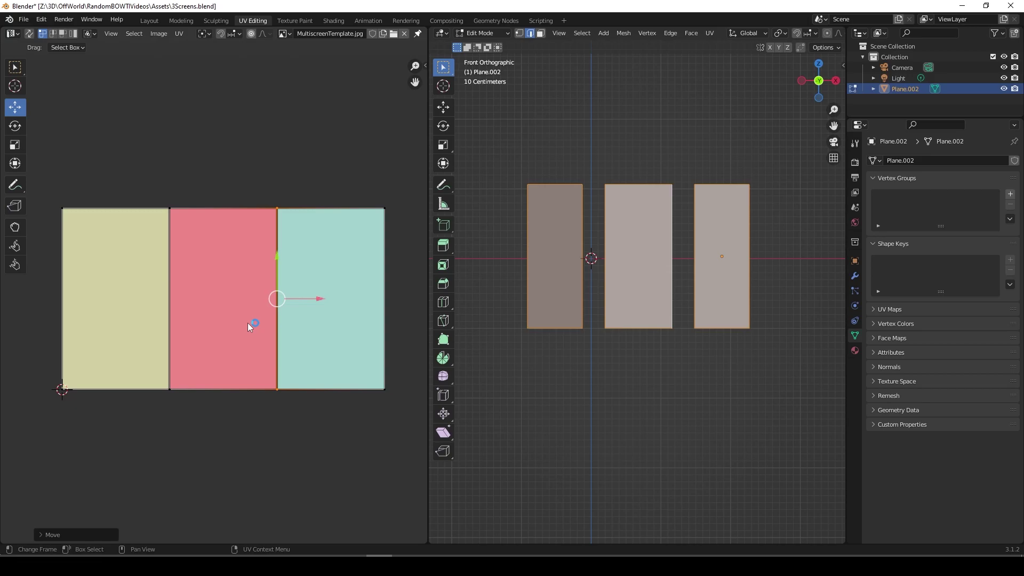
pyautogui.moveTo(255, 325); pyautogui.dragTo(289, 302, button='middle')
pyautogui.scroll(1, 288, 317)
pyautogui.moveTo(343, 326); pyautogui.dragTo(286, 314, button='middle')
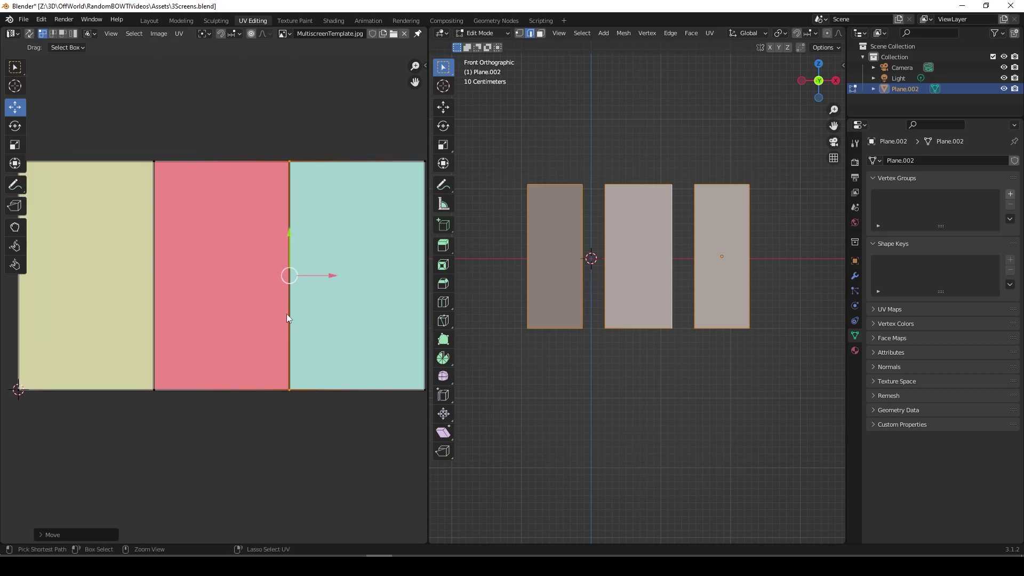
pyautogui.hotkey('ctrl', 's')
pyautogui.scroll(-1, 320, 306)
# Show the three panels in Object Mode with Rendered viewport shading.
pyautogui.press('Tab')
pyautogui.moveTo(641, 226)
pyautogui.mouseDown(button='middle')
pyautogui.moveTo(683, 290)
pyautogui.moveTo(688, 267)
pyautogui.moveTo(662, 244)
pyautogui.mouseUp(button='middle')
pyautogui.press('z')
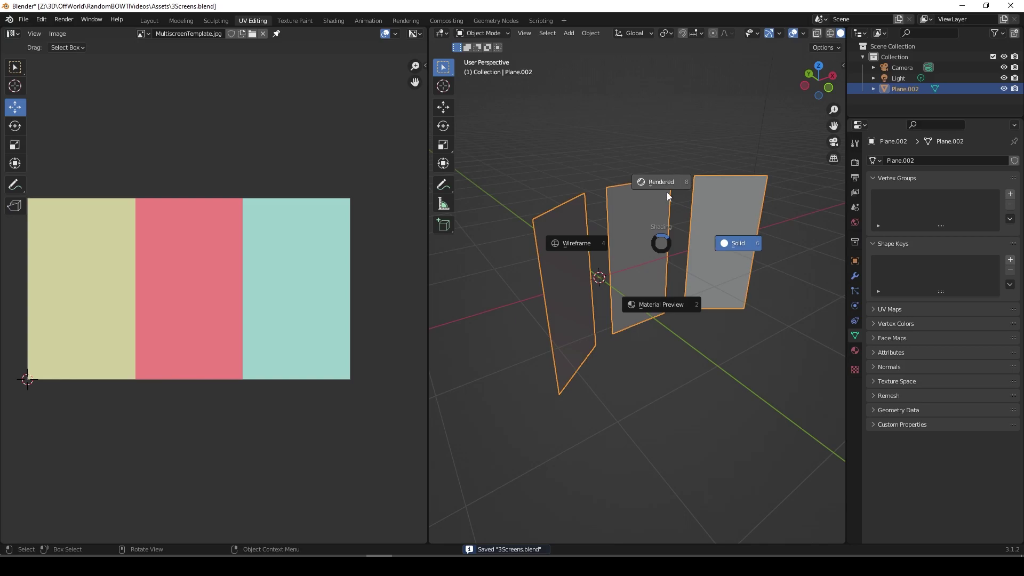
pyautogui.click(667, 193)
pyautogui.moveTo(667, 194); pyautogui.dragTo(619, 244, button='middle')
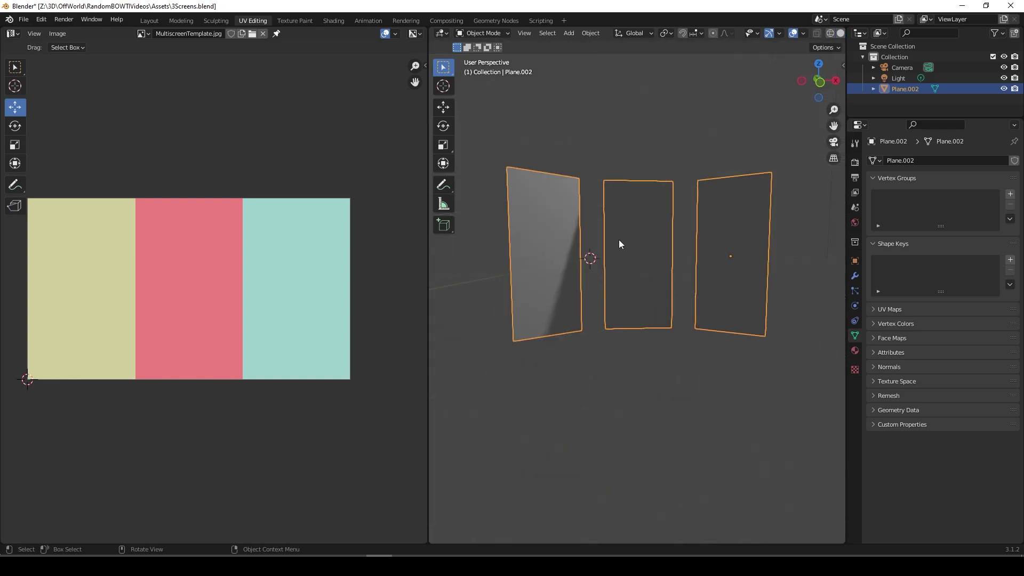
# In the Shading workspace, add an Image Texture node to Material.001 and assign it MultiscreenTemplate.jpg.
pyautogui.click(334, 20)
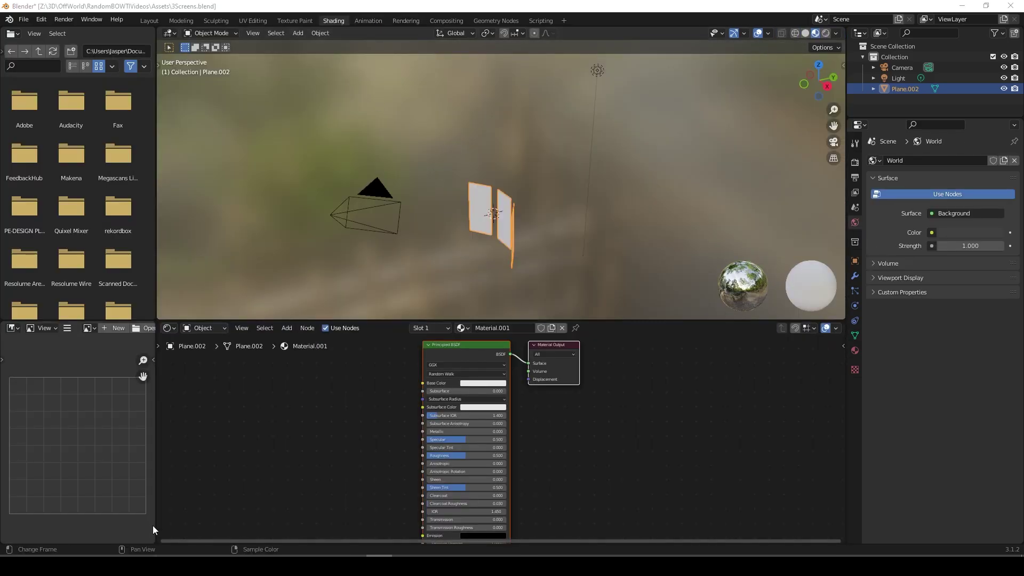
pyautogui.hotkey('shift', 'a')
pyautogui.write('image')
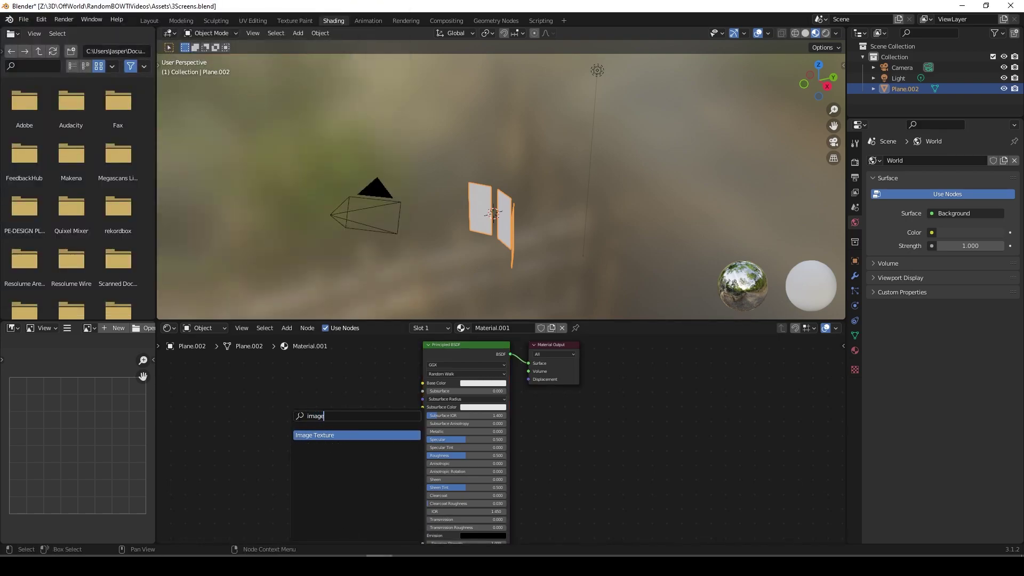
pyautogui.press('Return')
pyautogui.click(287, 410)
pyautogui.click(268, 423)
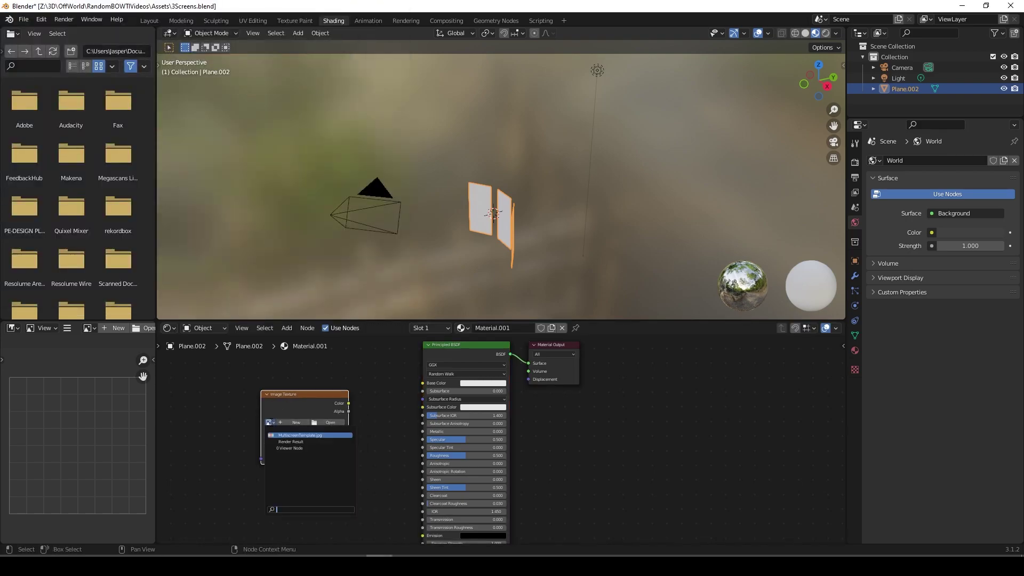
pyautogui.click(300, 435)
# Connect the image texture's Color output to the Principled BSDF's Base Color and save the file.
pyautogui.scroll(2, 270, 436)
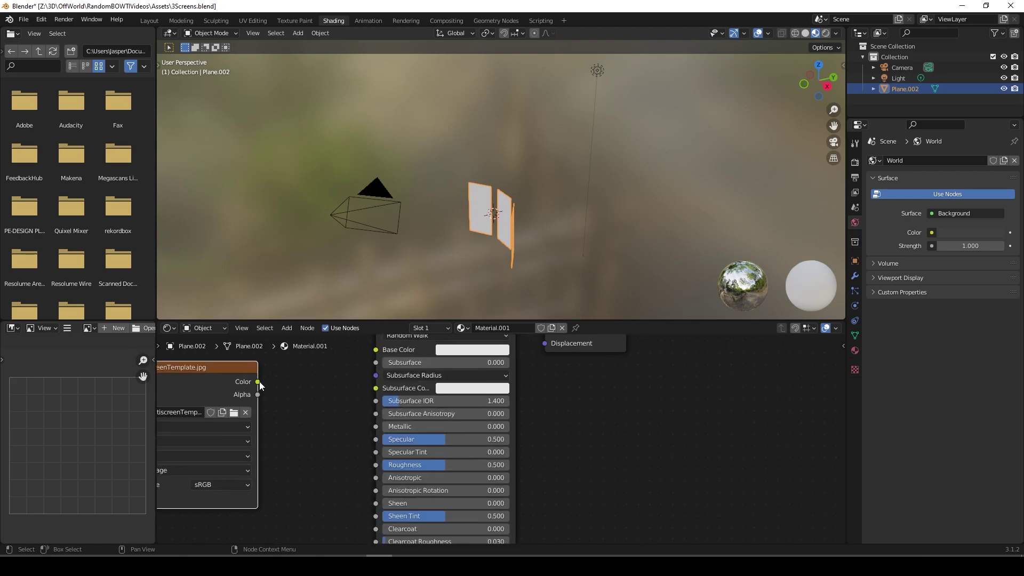
pyautogui.moveTo(257, 382); pyautogui.dragTo(379, 373)
pyautogui.moveTo(497, 231)
pyautogui.mouseDown(button='middle')
pyautogui.moveTo(556, 212)
pyautogui.moveTo(526, 191)
pyautogui.mouseUp(button='middle')
pyautogui.scroll(5, 556, 213)
pyautogui.keyDown('shift'); pyautogui.moveTo(570, 265); pyautogui.dragTo(522, 149, button='middle'); pyautogui.keyUp('shift')
pyautogui.hotkey('ctrl', 's')
# Display the textured panels in the Layout workspace with Material Preview shading and save the file.
pyautogui.click(294, 20)
pyautogui.moveTo(683, 277)
pyautogui.mouseDown(button='middle')
pyautogui.moveTo(711, 281)
pyautogui.moveTo(699, 274)
pyautogui.mouseUp(button='middle')
pyautogui.scroll(4, 699, 274)
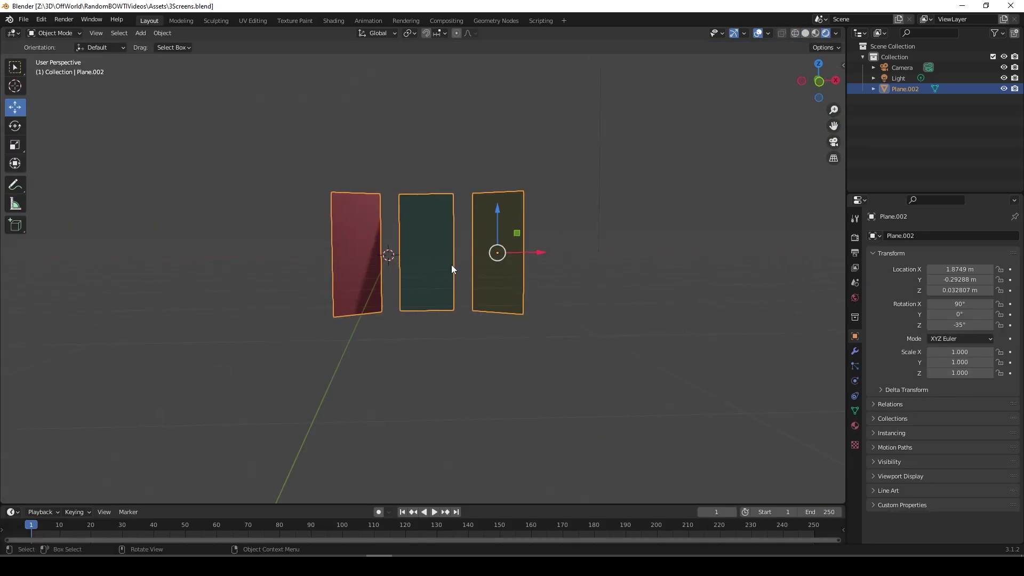
pyautogui.press('z')
pyautogui.click(459, 300)
pyautogui.moveTo(459, 300)
pyautogui.mouseDown(button='middle')
pyautogui.moveTo(390, 257)
pyautogui.moveTo(494, 257)
pyautogui.moveTo(470, 276)
pyautogui.moveTo(446, 266)
pyautogui.moveTo(485, 264)
pyautogui.moveTo(398, 293)
pyautogui.moveTo(270, 252)
pyautogui.moveTo(535, 251)
pyautogui.mouseUp(button='middle')
pyautogui.hotkey('ctrl', 's')
pyautogui.scroll(-5, 487, 270)
pyautogui.scroll(5, 434, 283)
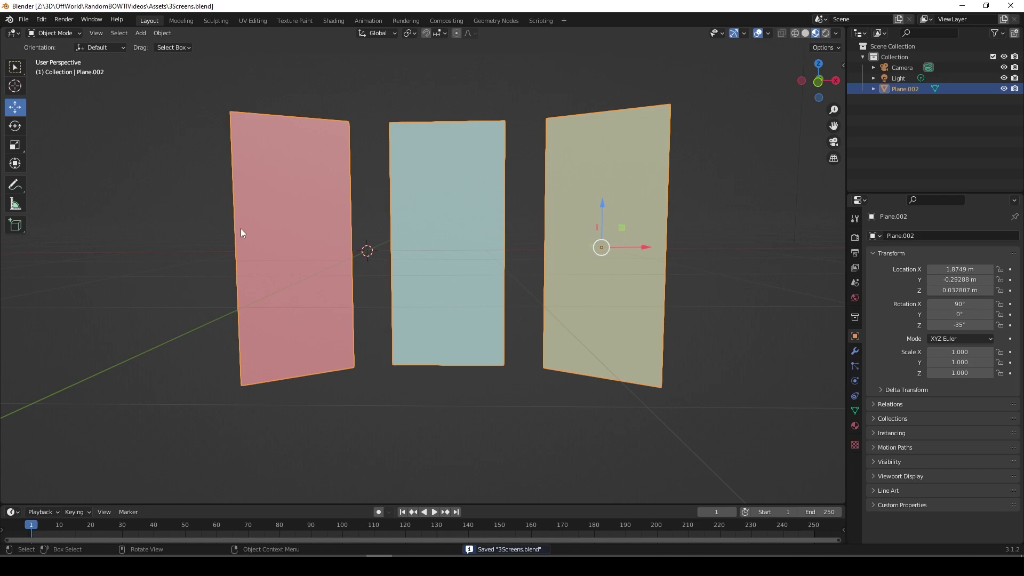
pyautogui.scroll(4, 513, 267)
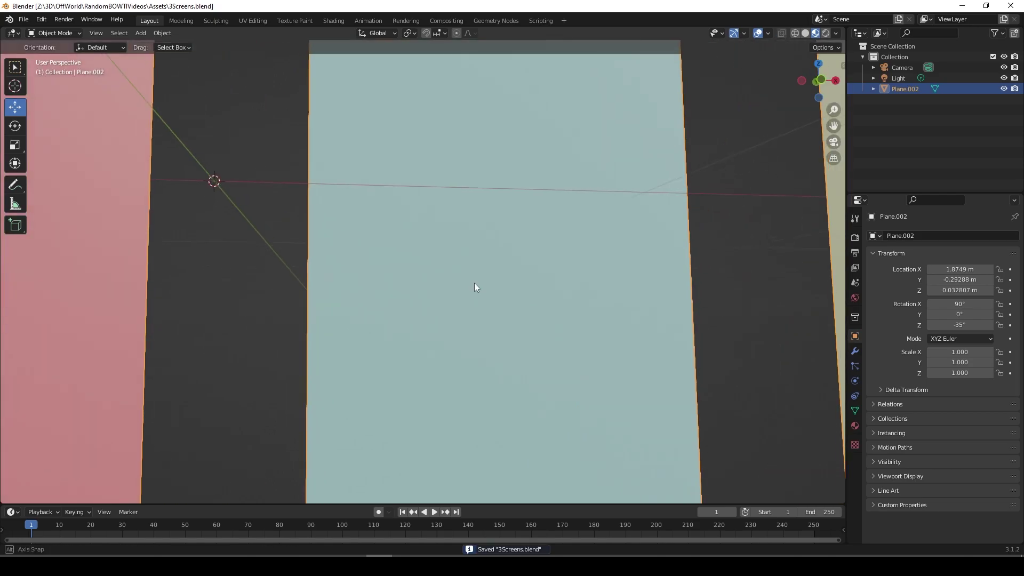
pyautogui.scroll(-4, 471, 282)
pyautogui.scroll(4, 469, 278)
pyautogui.scroll(-4, 470, 279)
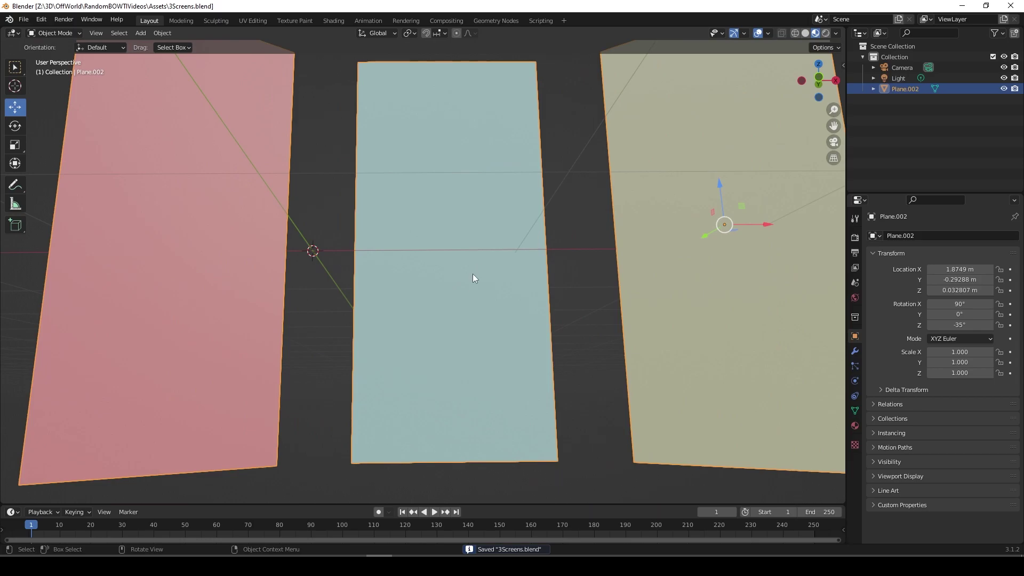
pyautogui.moveTo(473, 277); pyautogui.dragTo(462, 306, button='middle')
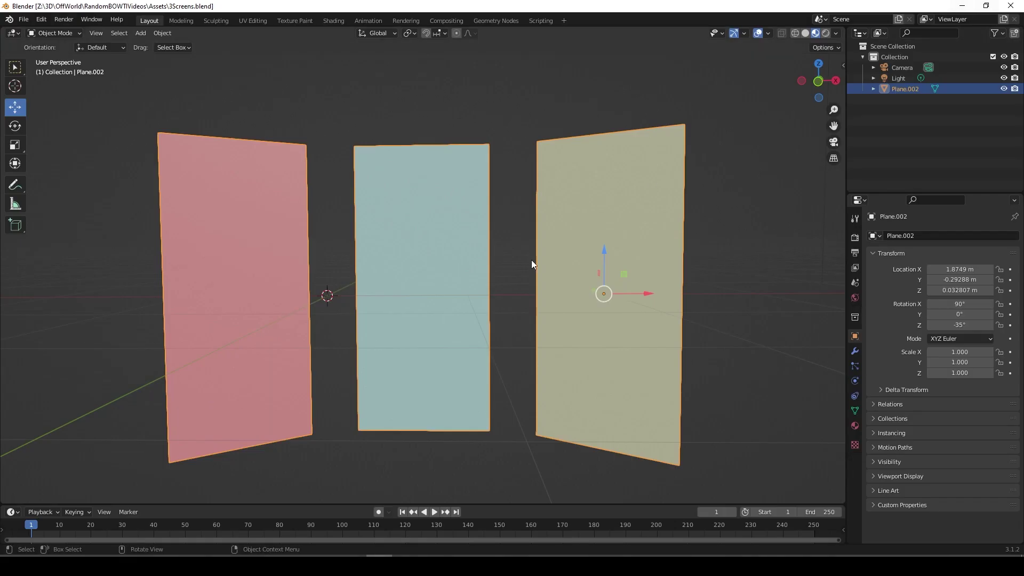
# Separate the yellow panel's linked geometry from the mesh into its own object.
pyautogui.moveTo(532, 261); pyautogui.dragTo(583, 274, button='middle')
pyautogui.press('Tab')
pyautogui.click(569, 223)
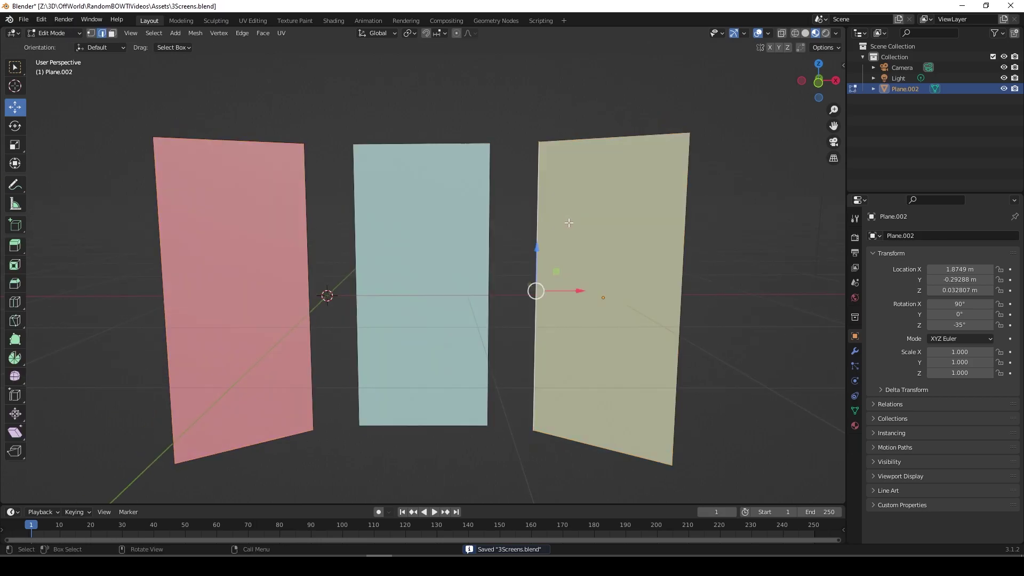
pyautogui.hotkey('ctrl', 'l')
pyautogui.rightClick(570, 222)
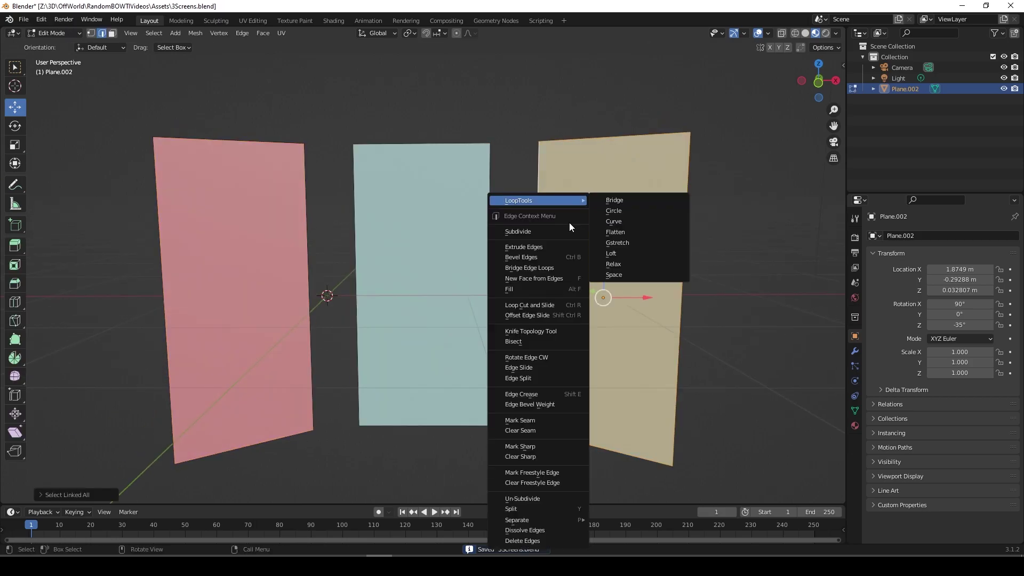
pyautogui.moveTo(538, 520)
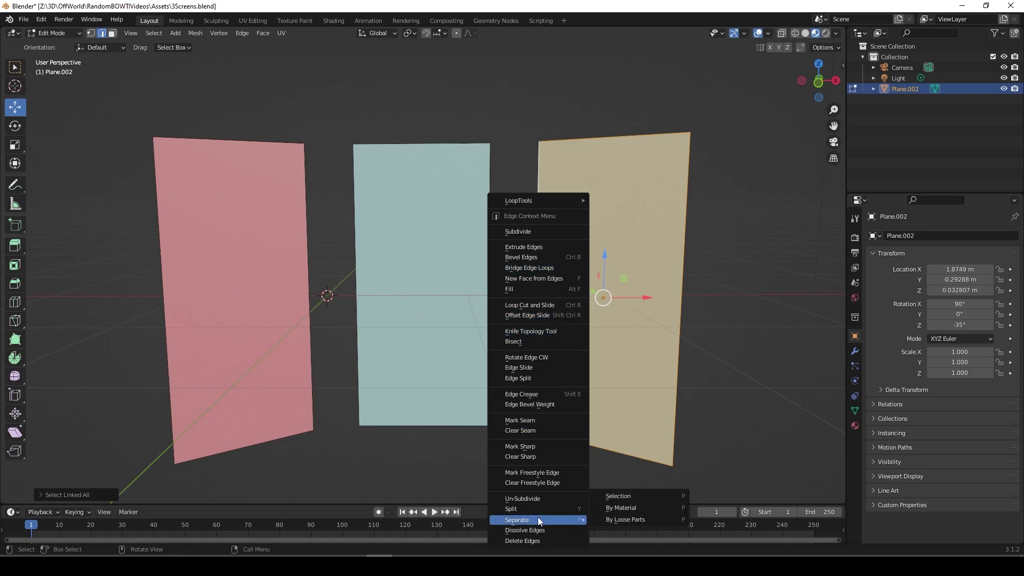
pyautogui.click(625, 498)
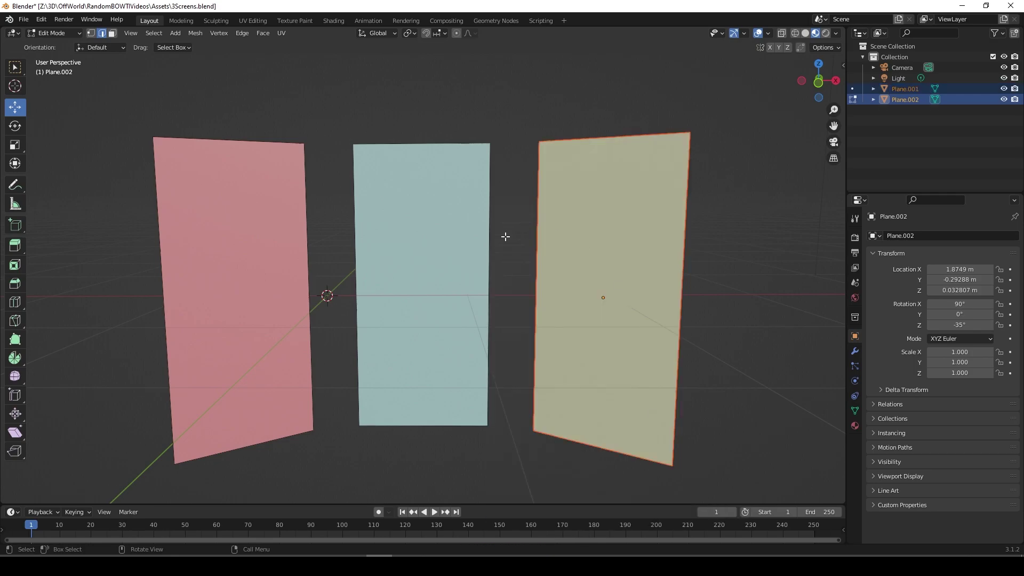
# Separate the pink panel's linked geometry into its own object, deselect everything in Object Mode and save the file.
pyautogui.press('Tab')
pyautogui.rightClick(258, 248)
pyautogui.press('Tab')
pyautogui.moveTo(271, 231); pyautogui.dragTo(262, 258, button='middle')
pyautogui.press('z')
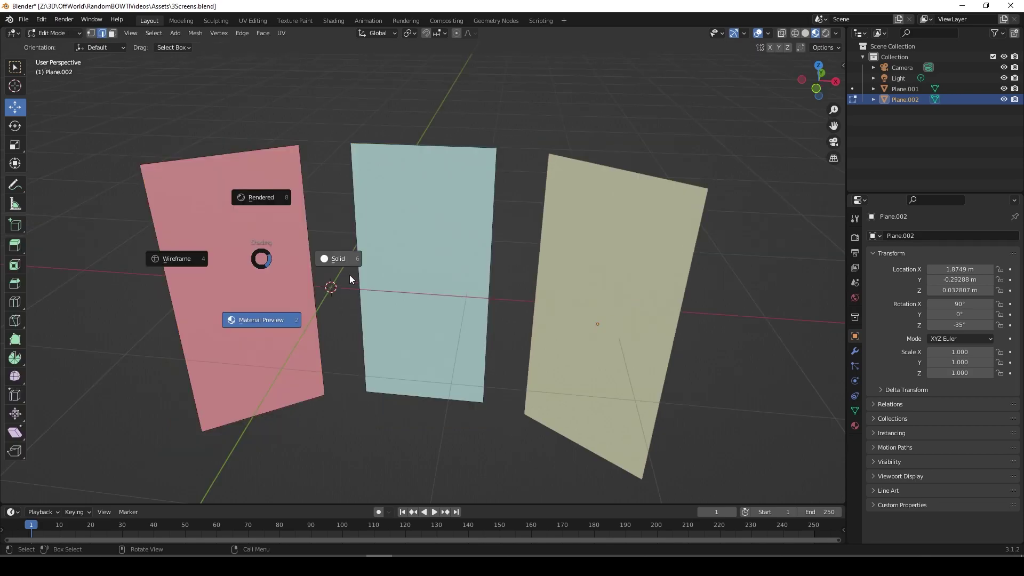
pyautogui.click(347, 266)
pyautogui.hotkey('ctrl', 'l')
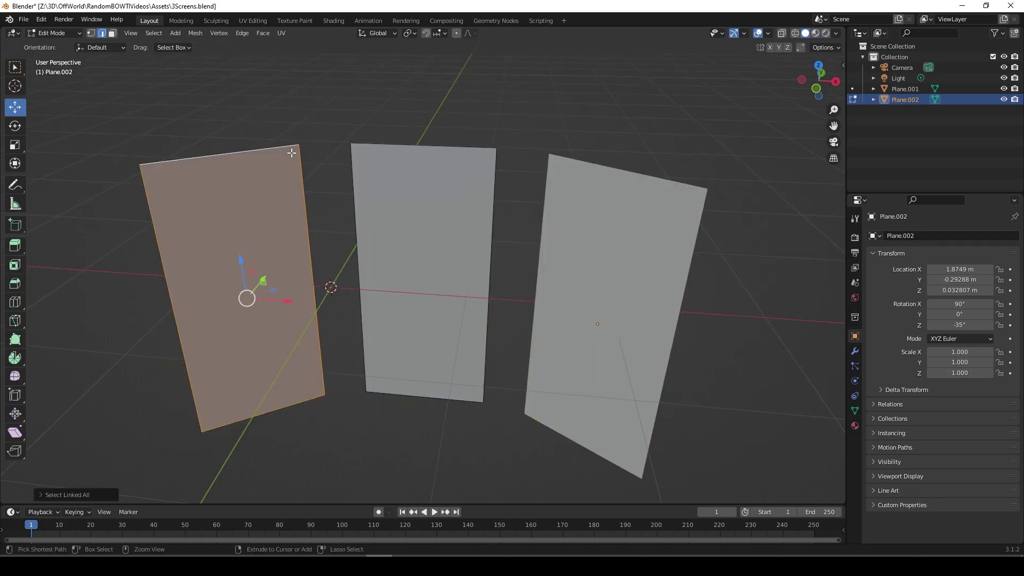
pyautogui.rightClick(291, 152)
pyautogui.moveTo(248, 346)
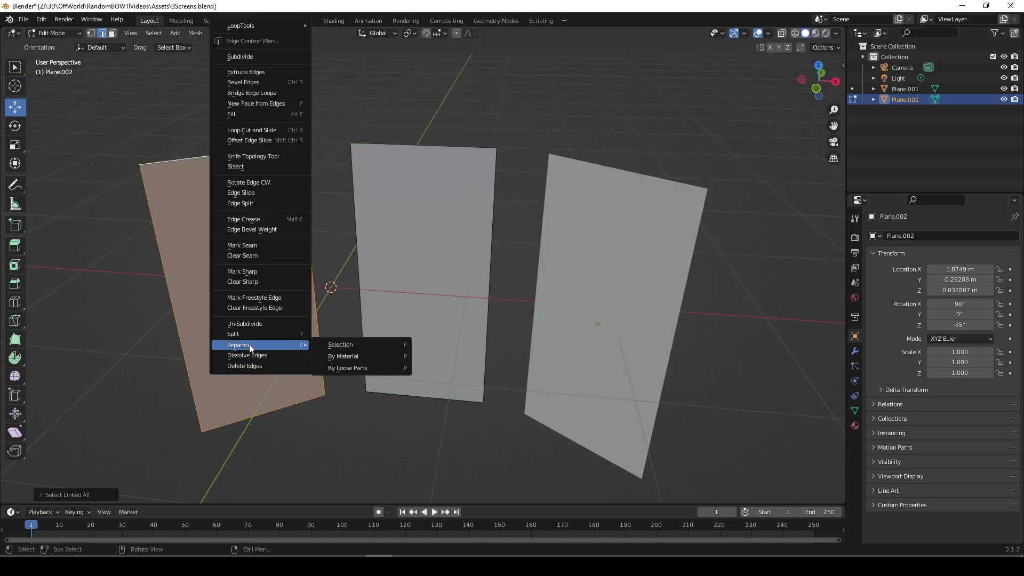
pyautogui.click(361, 344)
pyautogui.press('Tab')
pyautogui.hotkey('alt', 'a')
pyautogui.hotkey('ctrl', 's')
# Select the middle panel and display the separated panels with Material Preview shading.
pyautogui.press('z')
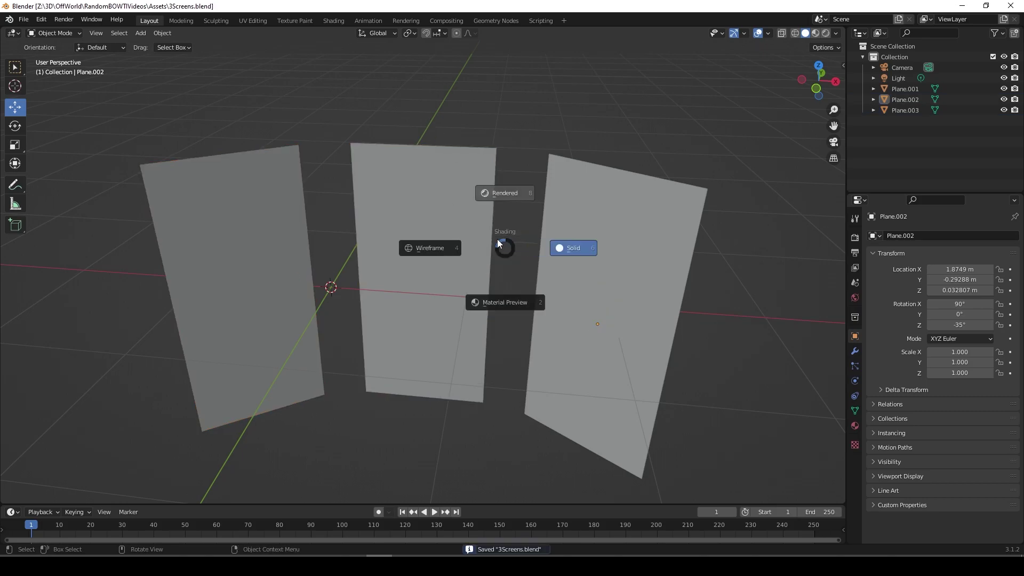
pyautogui.click(505, 194)
pyautogui.moveTo(450, 253)
pyautogui.mouseDown(button='middle')
pyautogui.moveTo(464, 319)
pyautogui.moveTo(434, 294)
pyautogui.mouseUp(button='middle')
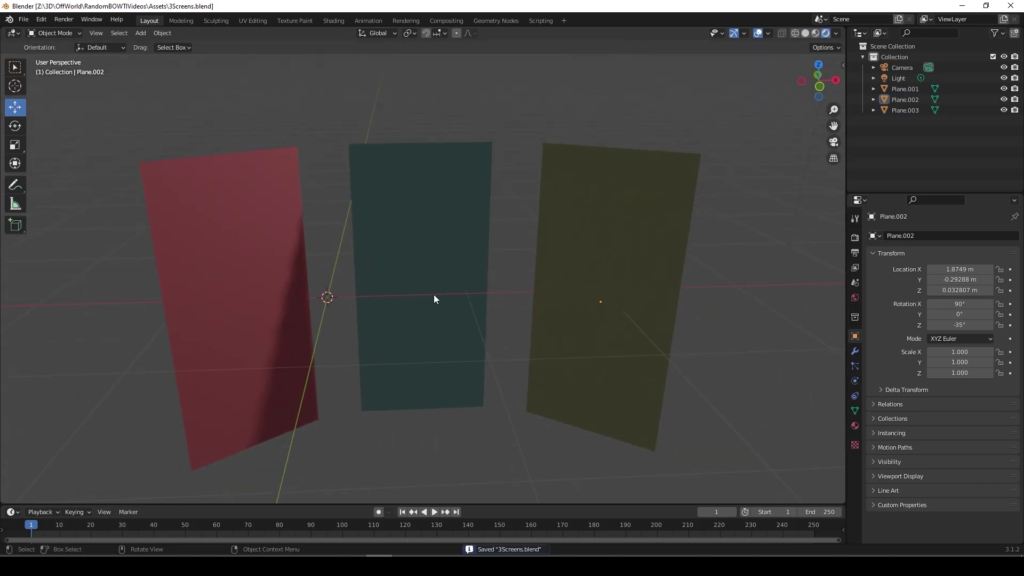
pyautogui.click(430, 204)
pyautogui.press('z')
pyautogui.click(414, 258)
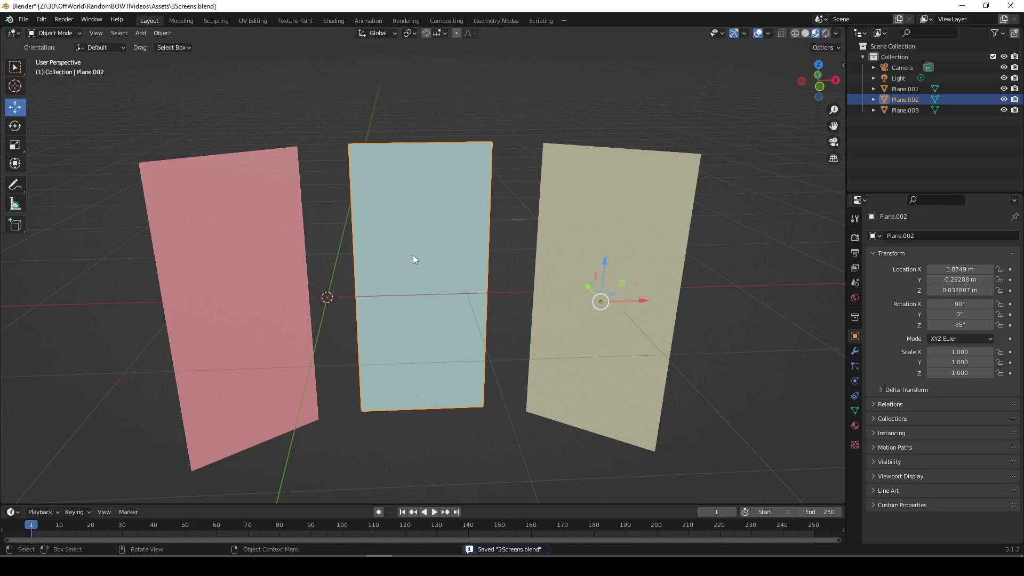
# Select each panel individually in Object Mode of the UV Editing workspace to check that they are separate objects.
pyautogui.click(248, 20)
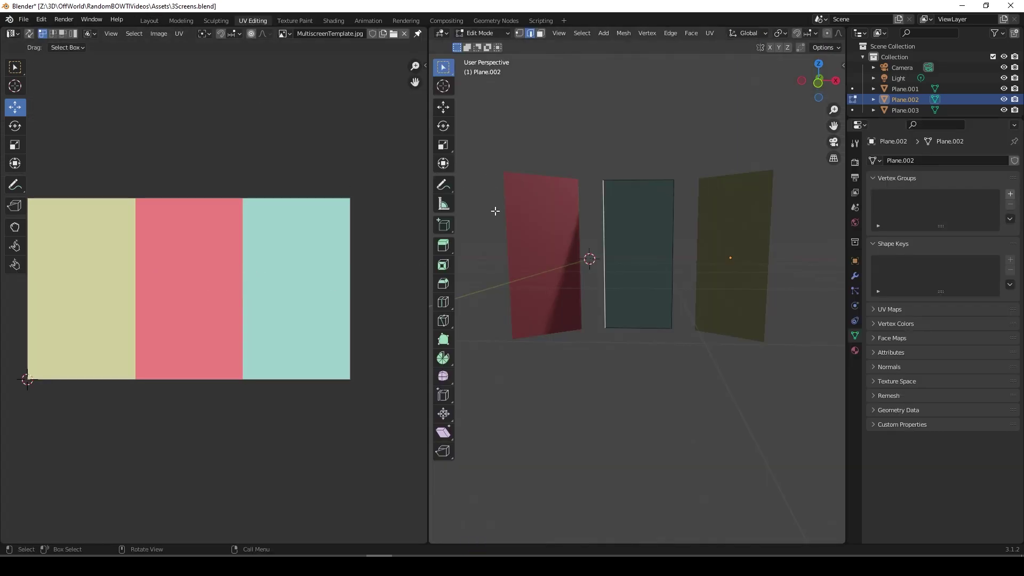
pyautogui.press('Tab')
pyautogui.click(550, 221)
pyautogui.click(652, 217)
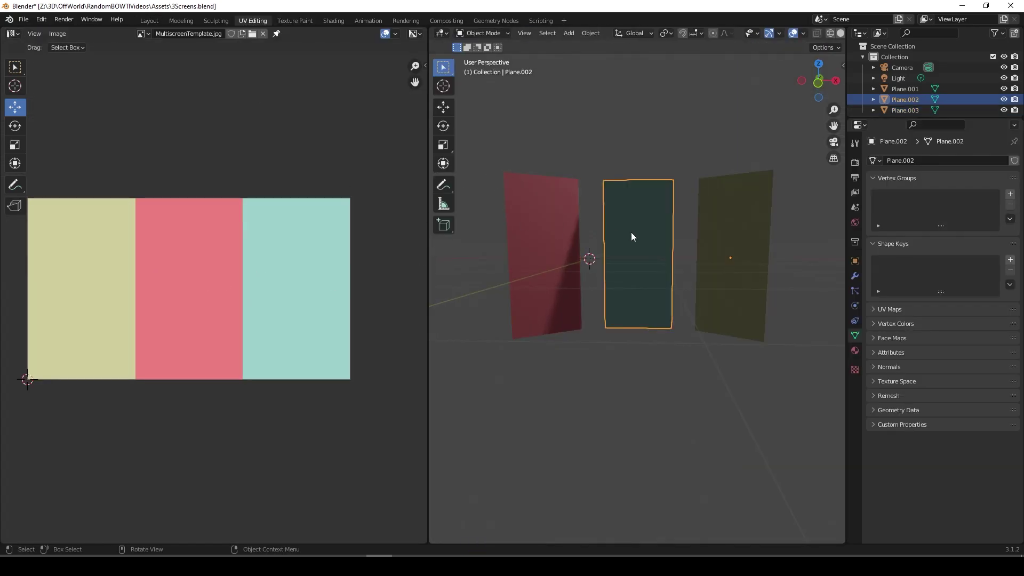
pyautogui.click(557, 237)
pyautogui.click(728, 248)
pyautogui.click(640, 220)
pyautogui.click(546, 234)
pyautogui.click(638, 224)
pyautogui.click(725, 213)
# Select all three panels together and save the file.
pyautogui.click(571, 226)
pyautogui.keyDown('shift'); pyautogui.click(638, 230); pyautogui.keyUp('shift')
pyautogui.keyDown('shift'); pyautogui.click(699, 251); pyautogui.keyUp('shift')
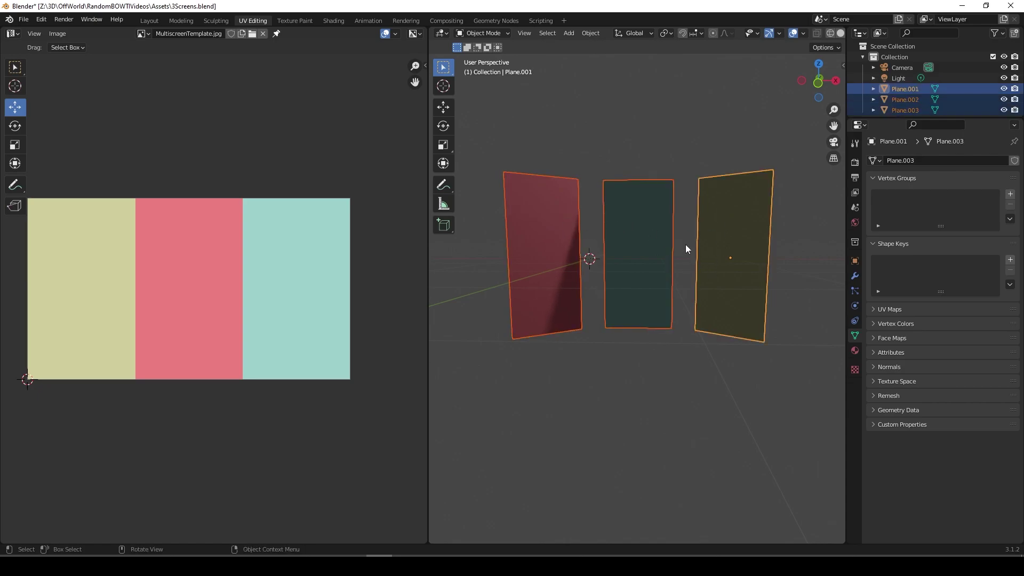
pyautogui.moveTo(686, 244)
pyautogui.mouseDown(button='middle')
pyautogui.moveTo(694, 271)
pyautogui.moveTo(674, 261)
pyautogui.mouseUp(button='middle')
pyautogui.hotkey('ctrl', 's')
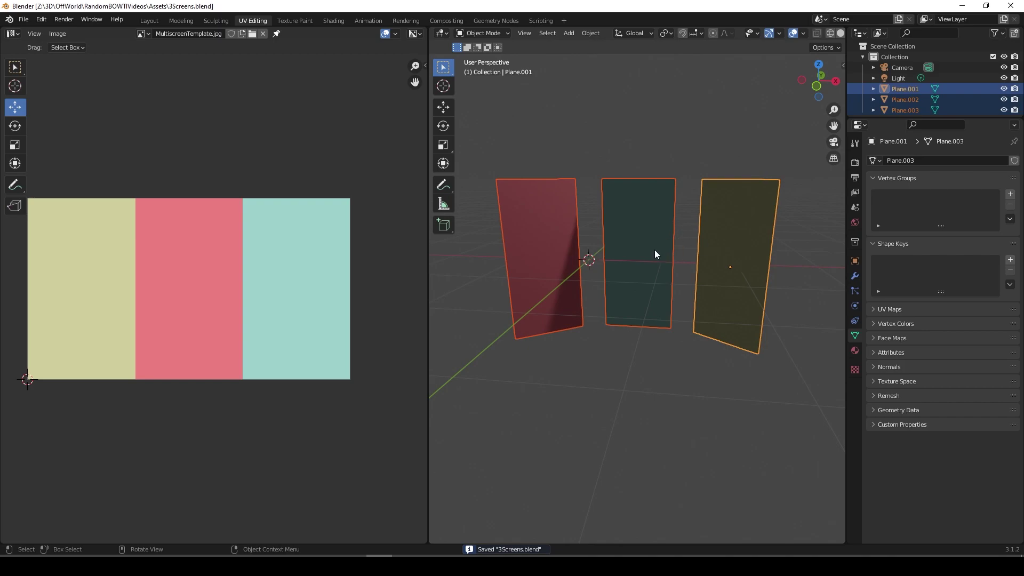
# Start an FBX export of the three panels, limited to selected objects.
pyautogui.scroll(2, 668, 260)
pyautogui.moveTo(655, 249); pyautogui.dragTo(641, 265, button='middle')
pyautogui.scroll(-3, 647, 243)
pyautogui.scroll(2, 639, 248)
pyautogui.click(24, 20)
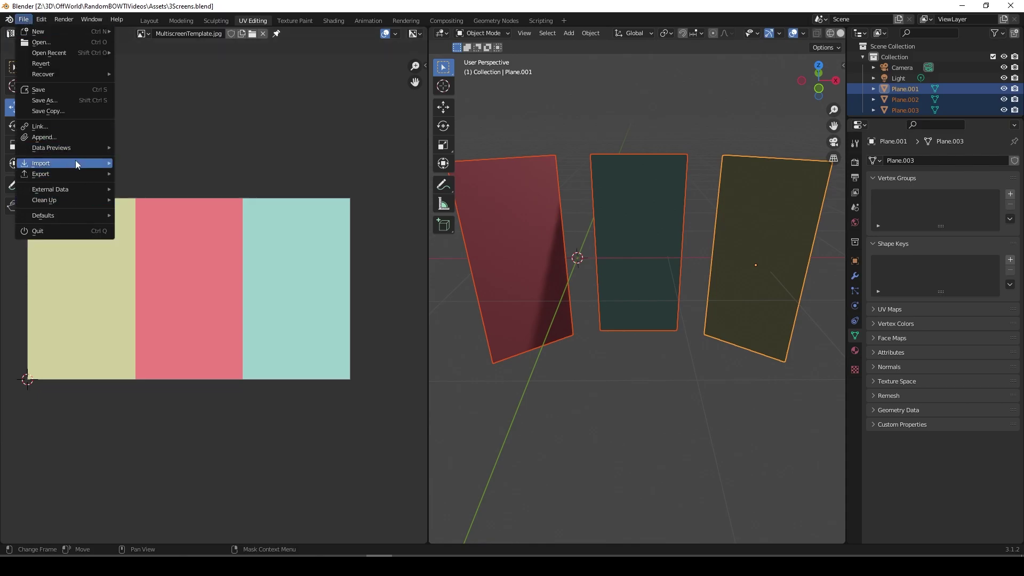
pyautogui.moveTo(73, 175)
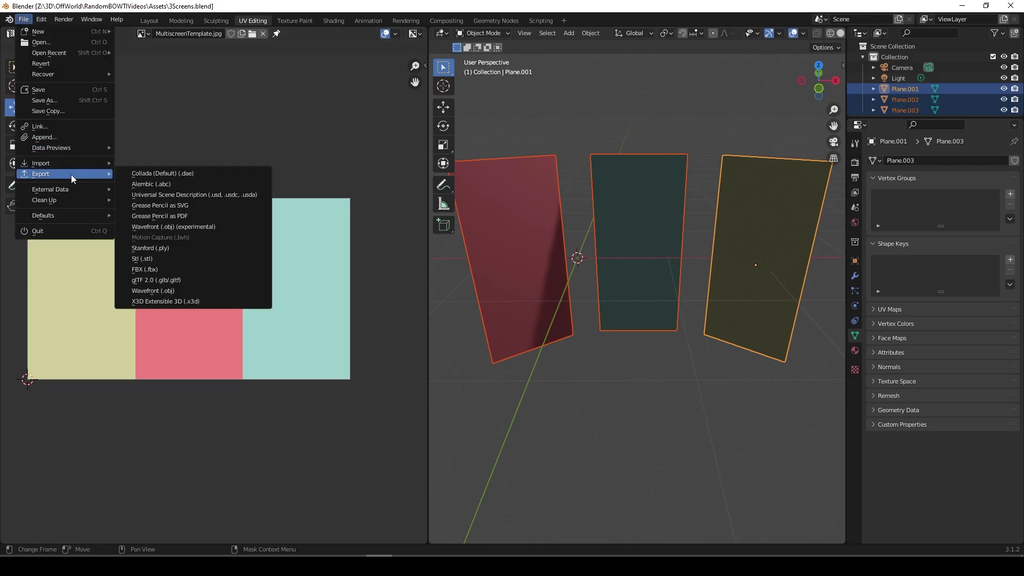
pyautogui.click(154, 269)
pyautogui.click(838, 207)
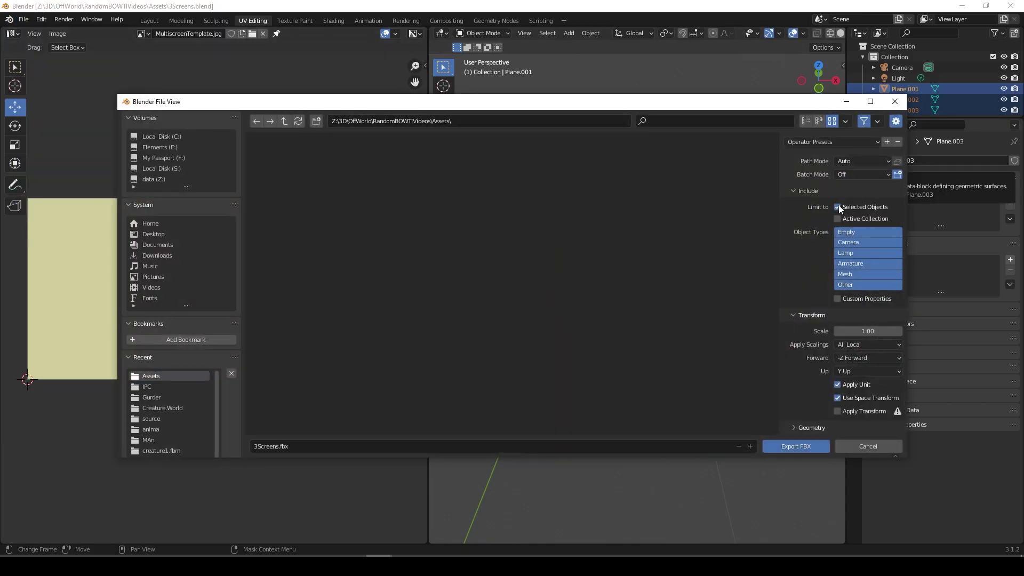
# Review the remaining FBX export options and export the panels to the Assets folder as 3Screens.fbx.
pyautogui.scroll(-1, 808, 389)
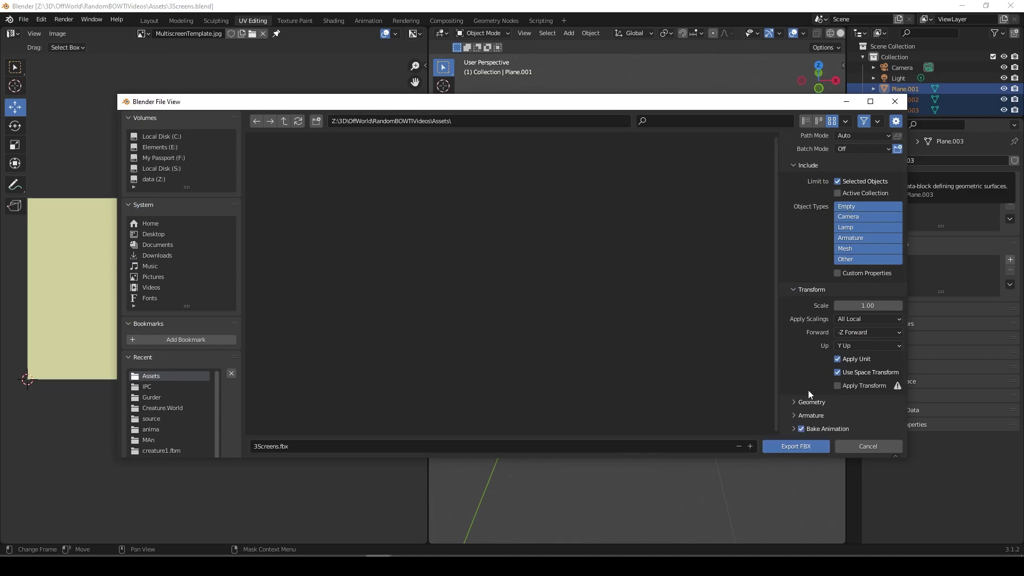
pyautogui.click(798, 402)
pyautogui.scroll(-3, 798, 397)
pyautogui.click(807, 330)
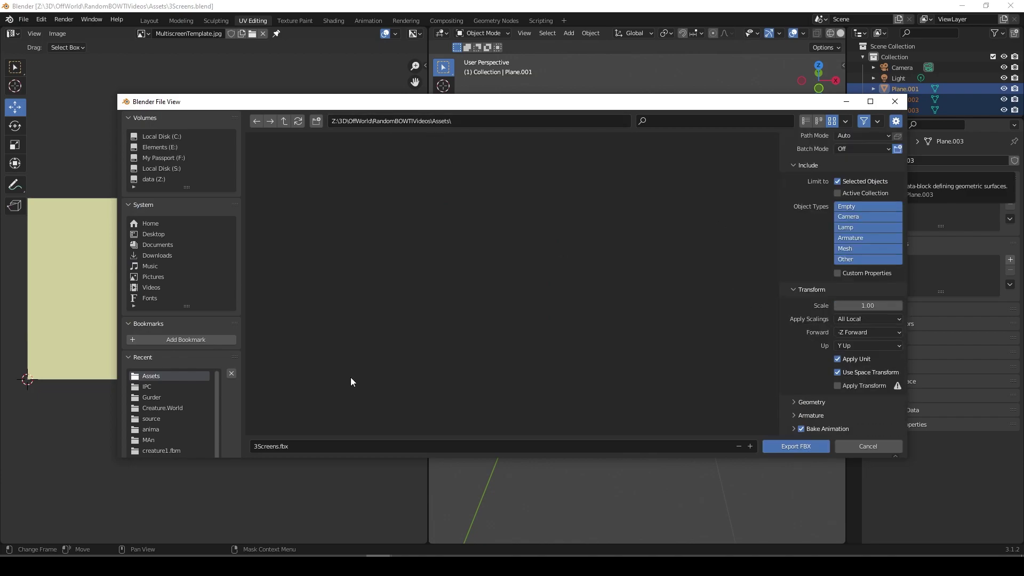
pyautogui.click(263, 447)
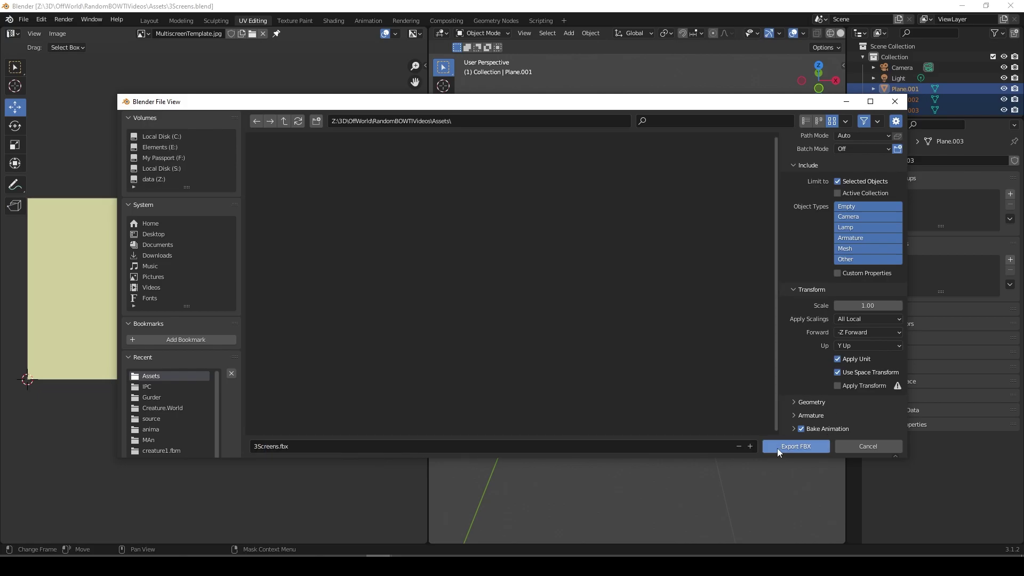
pyautogui.click(777, 448)
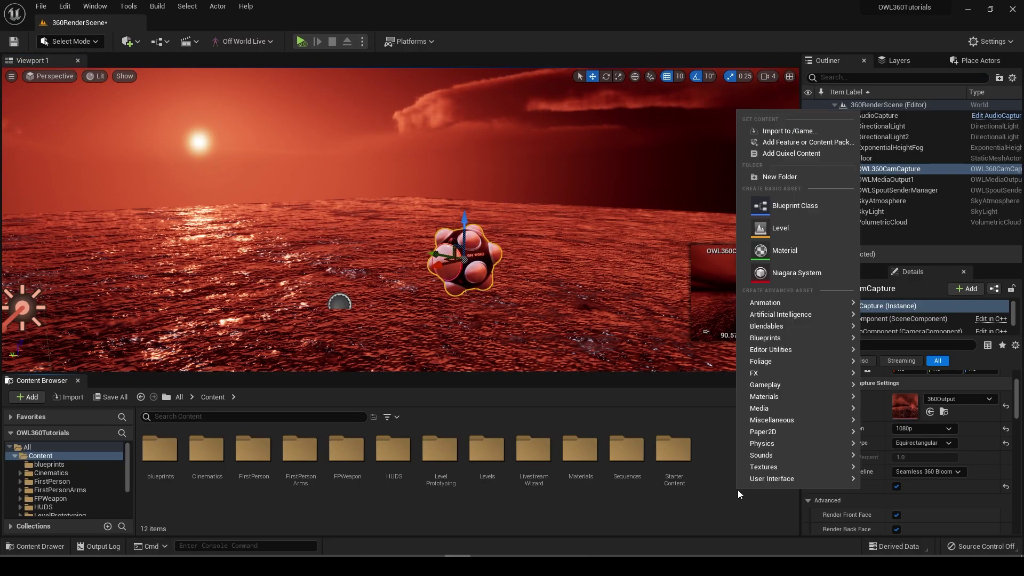
# In Unreal Engine, create a Meshes folder under Content and import 3Screens.fbx into it with the default import options.
pyautogui.click(779, 177)
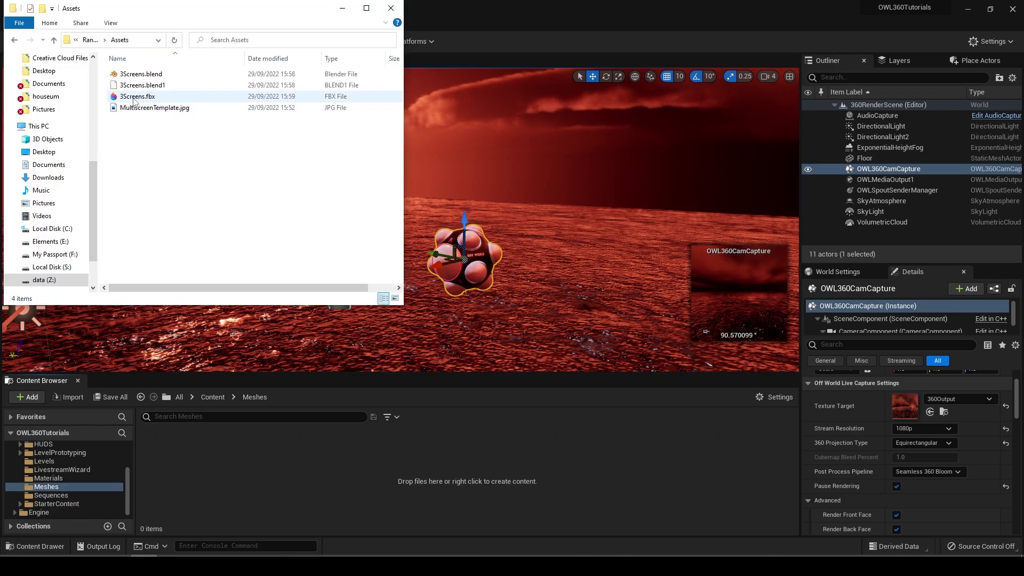
pyautogui.moveTo(135, 97); pyautogui.dragTo(268, 473)
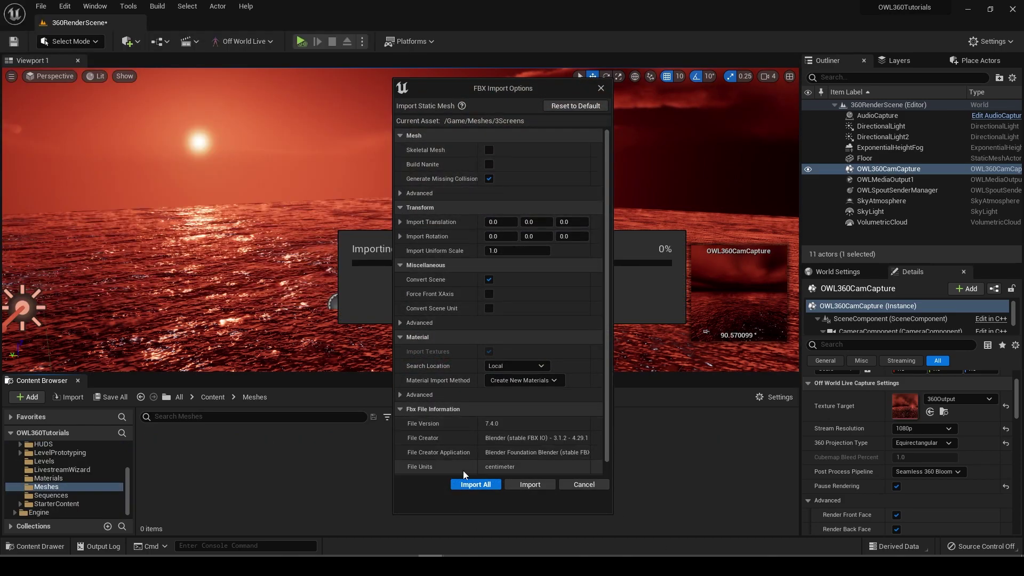
pyautogui.click(516, 486)
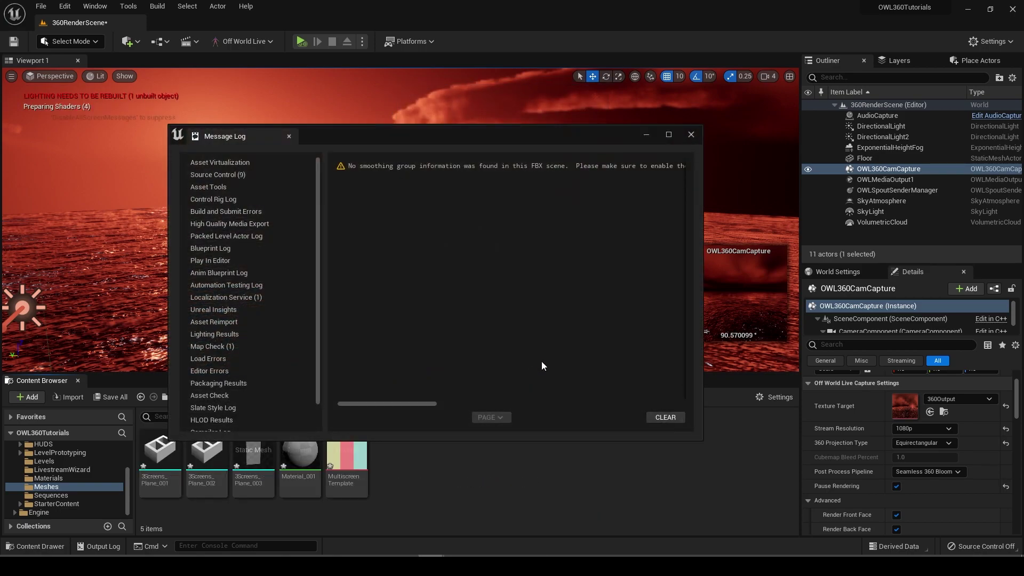
# Place all three imported panel meshes together in the level at about X -1420, Y 1560.
pyautogui.keyDown('ctrl'); pyautogui.click(205, 451); pyautogui.keyUp('ctrl')
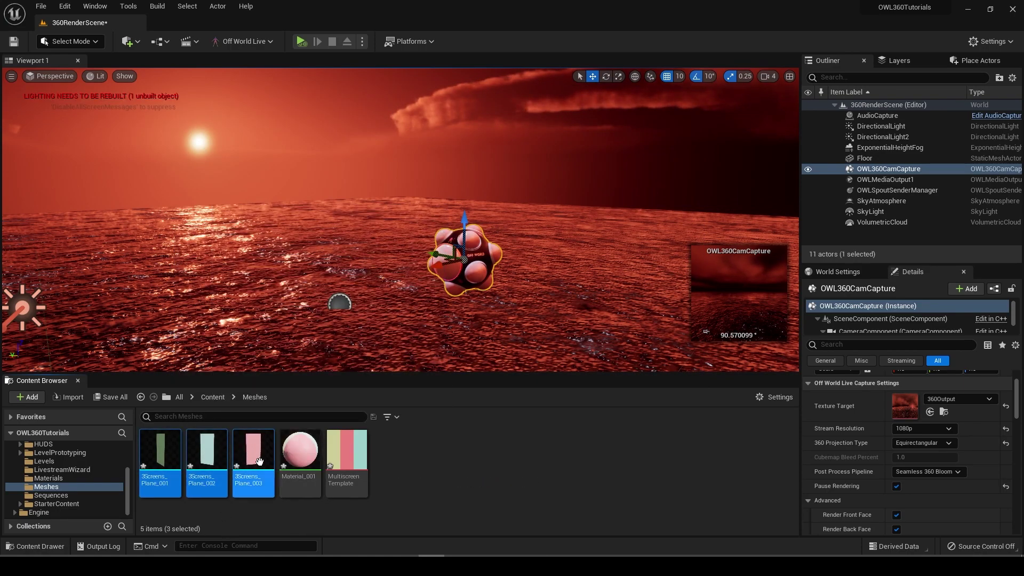
pyautogui.moveTo(277, 264); pyautogui.dragTo(279, 263)
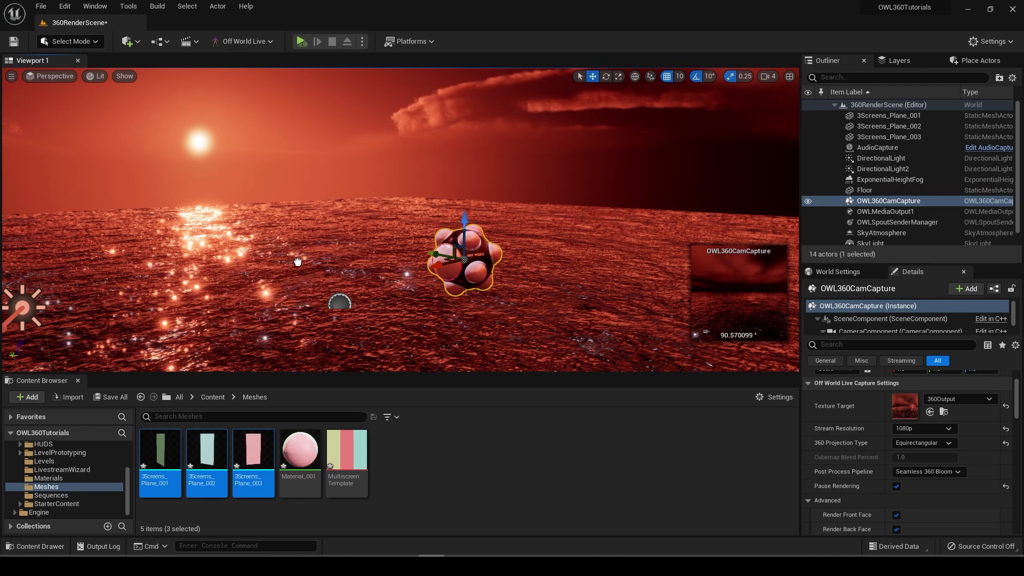
pyautogui.moveTo(355, 201); pyautogui.dragTo(303, 269)
pyautogui.moveTo(378, 245); pyautogui.dragTo(345, 240, button='right')
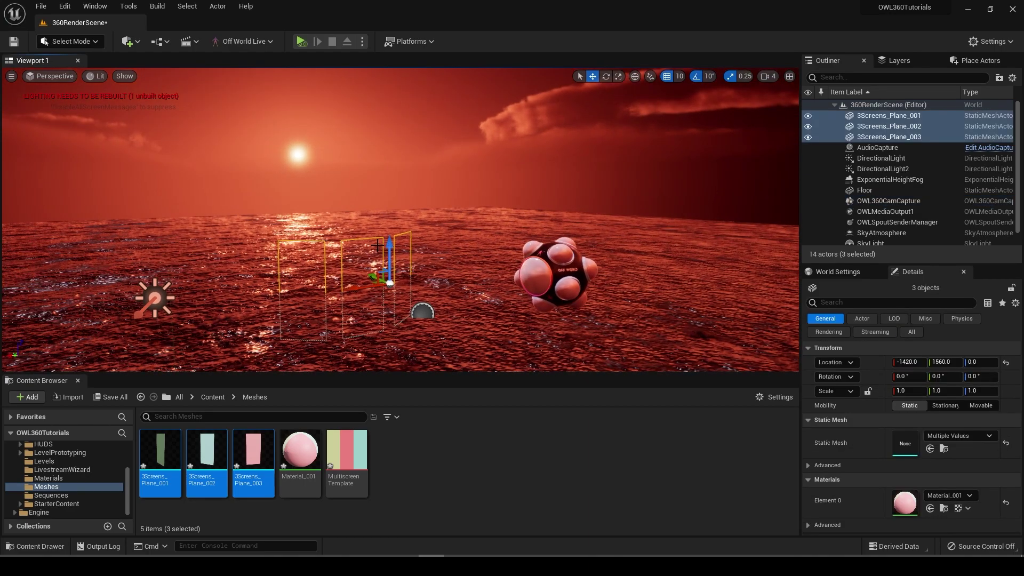
# Raise the three panels to Z 220 and move them to Y 960, behind the 360 camera actor.
pyautogui.moveTo(386, 247); pyautogui.dragTo(394, 121)
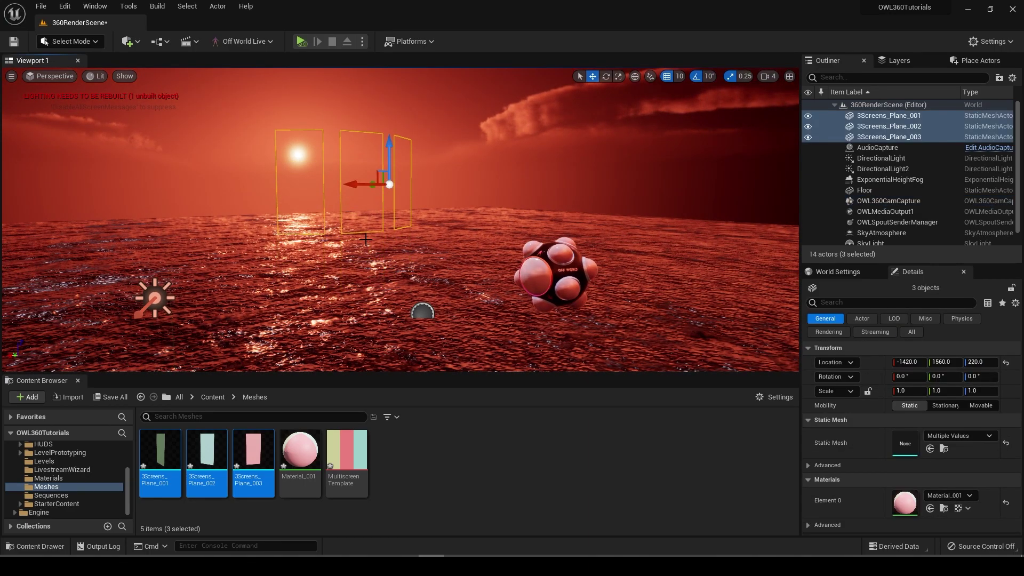
pyautogui.moveTo(365, 240); pyautogui.dragTo(448, 245, button='right')
pyautogui.moveTo(345, 188); pyautogui.dragTo(653, 257)
pyautogui.moveTo(653, 257); pyautogui.dragTo(709, 258, button='right')
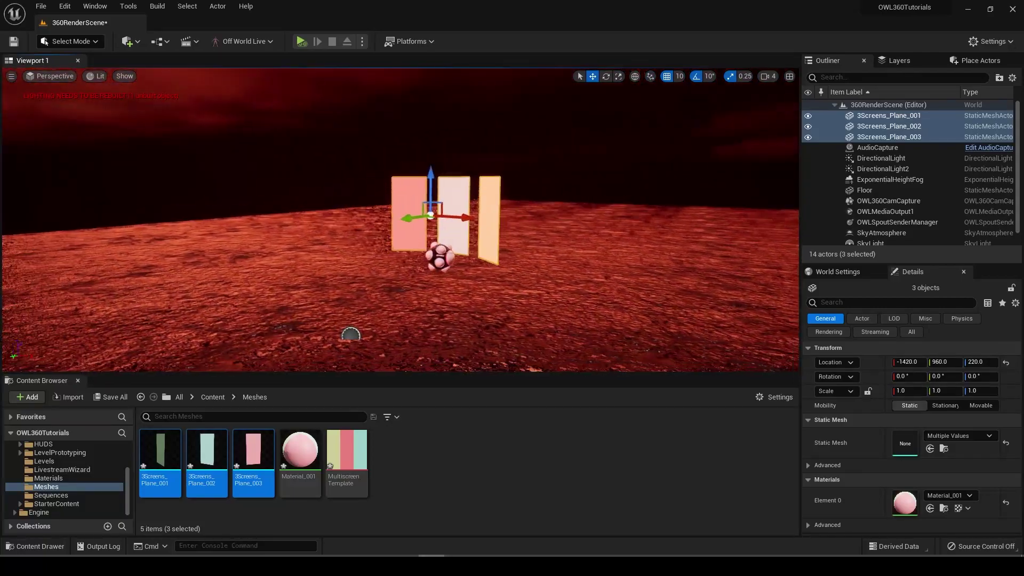
pyautogui.moveTo(542, 324); pyautogui.dragTo(595, 250)
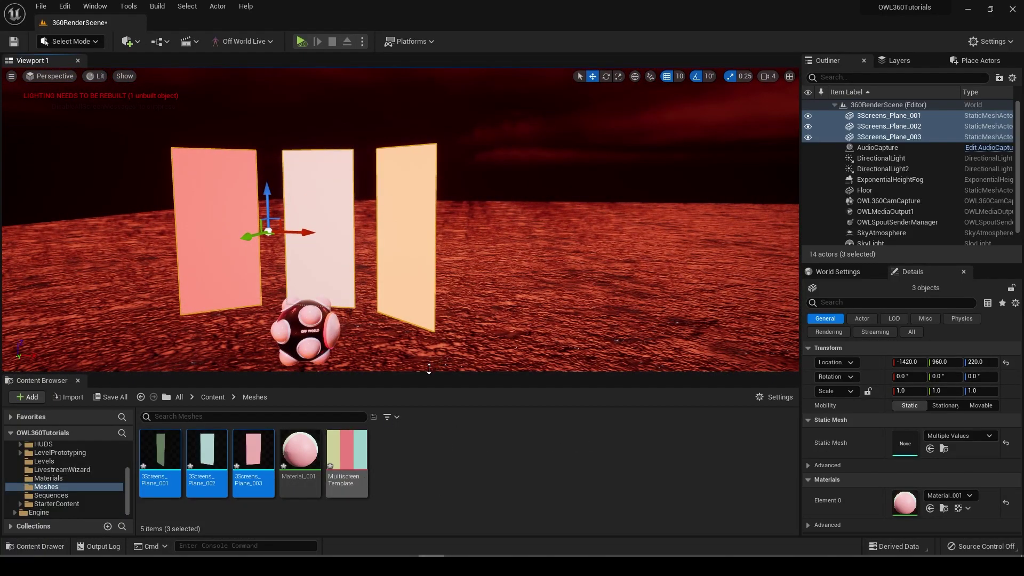
# Shift the three panels to X -1360 and Z 190, and save the level.
pyautogui.moveTo(416, 201); pyautogui.dragTo(336, 181, button='right')
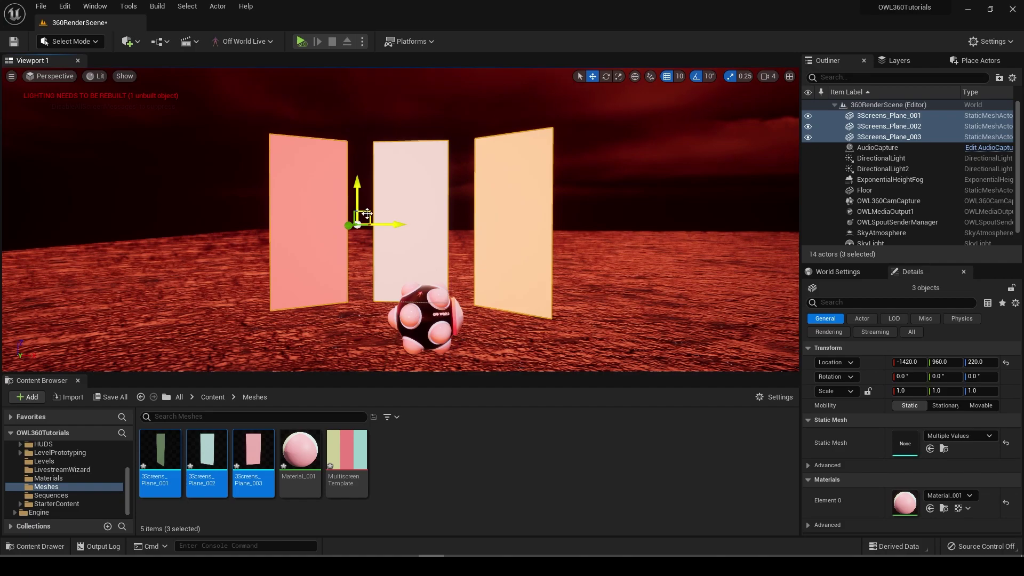
pyautogui.hotkey('ctrl', 'z')
pyautogui.hotkey('ctrl', 'z')
pyautogui.hotkey('ctrl', 'z')
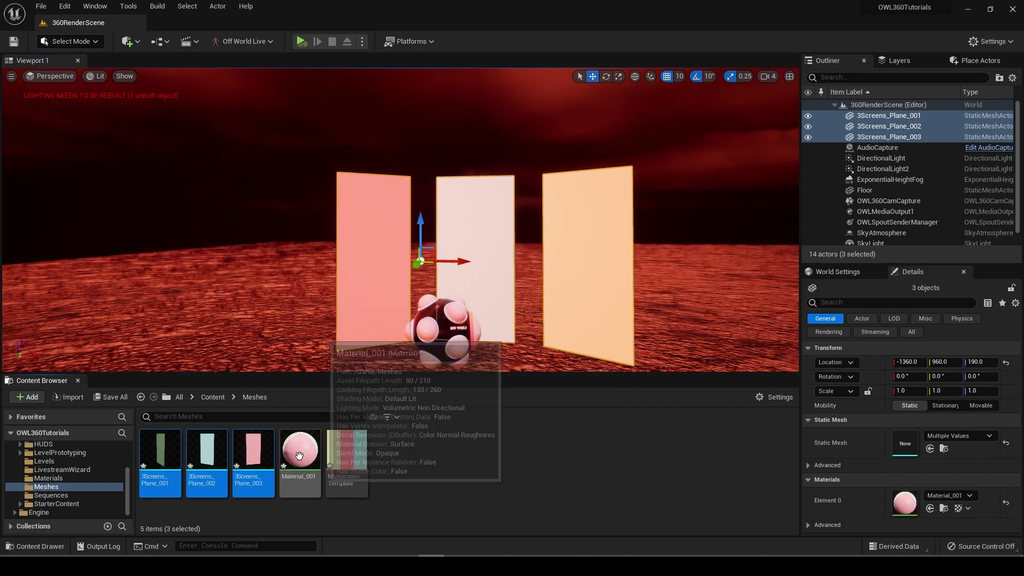
pyautogui.moveTo(477, 302); pyautogui.dragTo(534, 329, button='right')
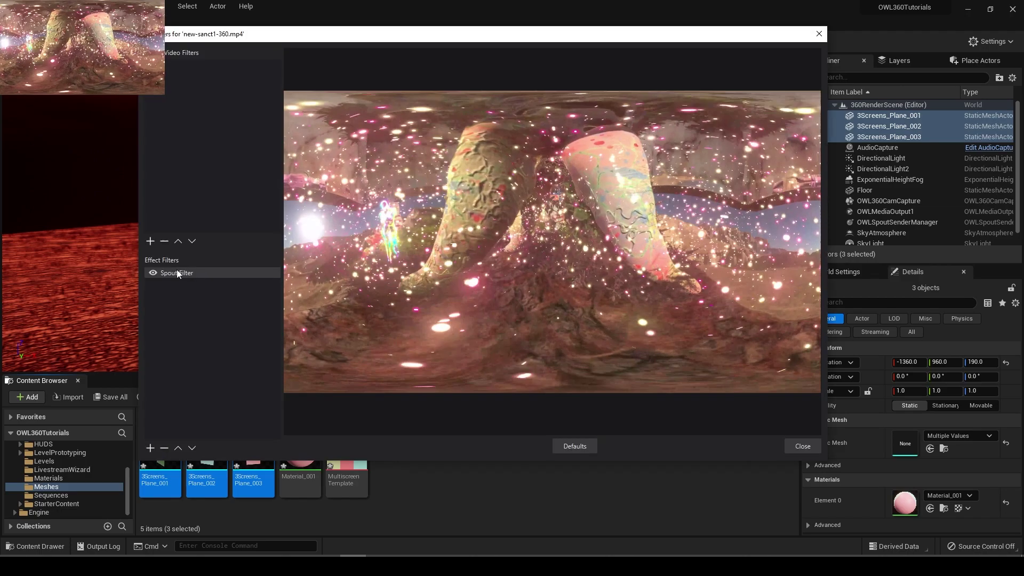
# In OBS, check the Spout Filter's sender name on the new-sanct1-360.mp4 source and close its filters.
pyautogui.click(176, 273)
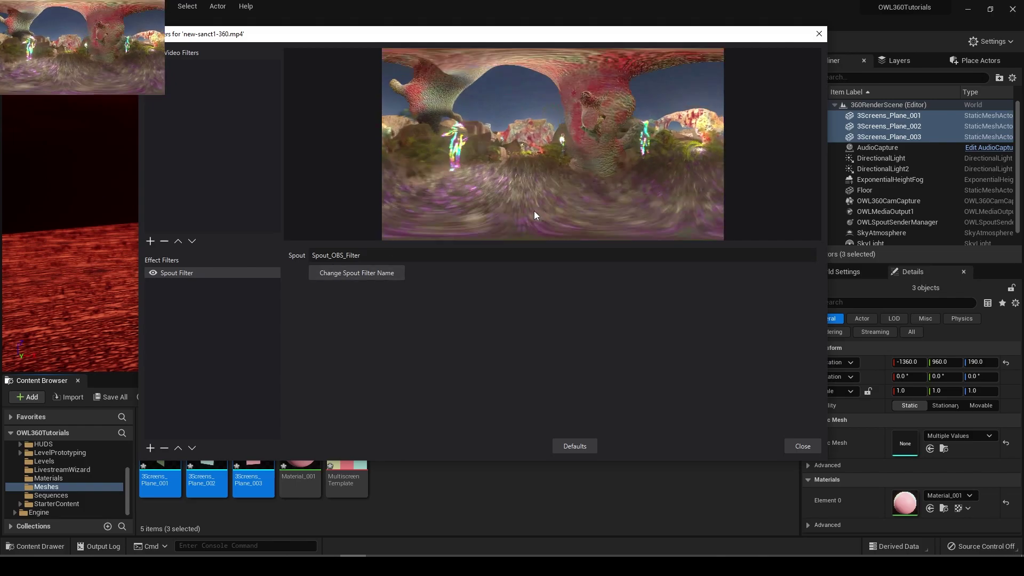
pyautogui.click(803, 446)
# In Unreal Engine, search the placeable actors for "receiver" and add an OWLSpoutReceiver Manager to the level beside the panels.
pyautogui.click(928, 59)
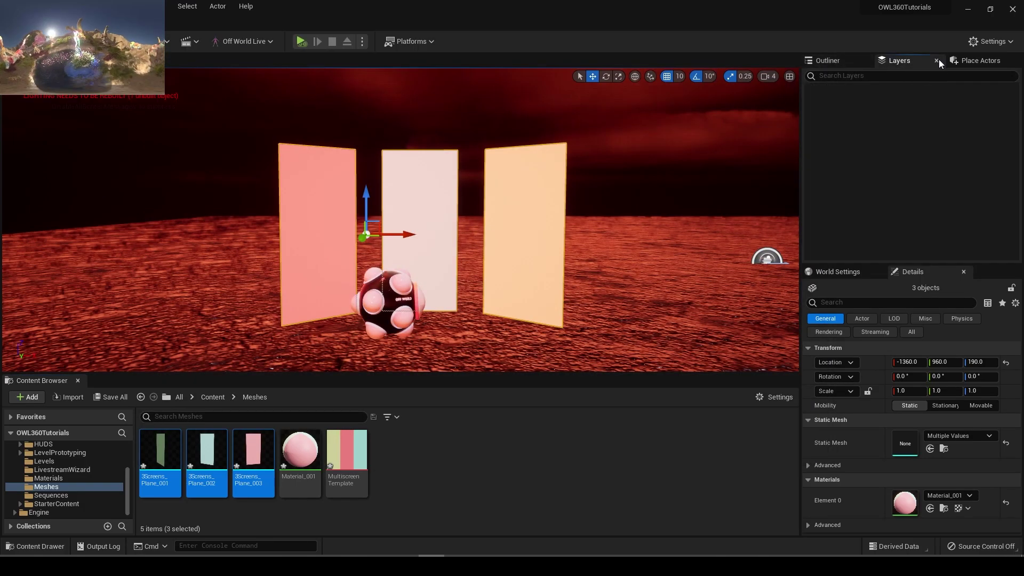
pyautogui.click(951, 61)
pyautogui.click(828, 60)
pyautogui.click(860, 78)
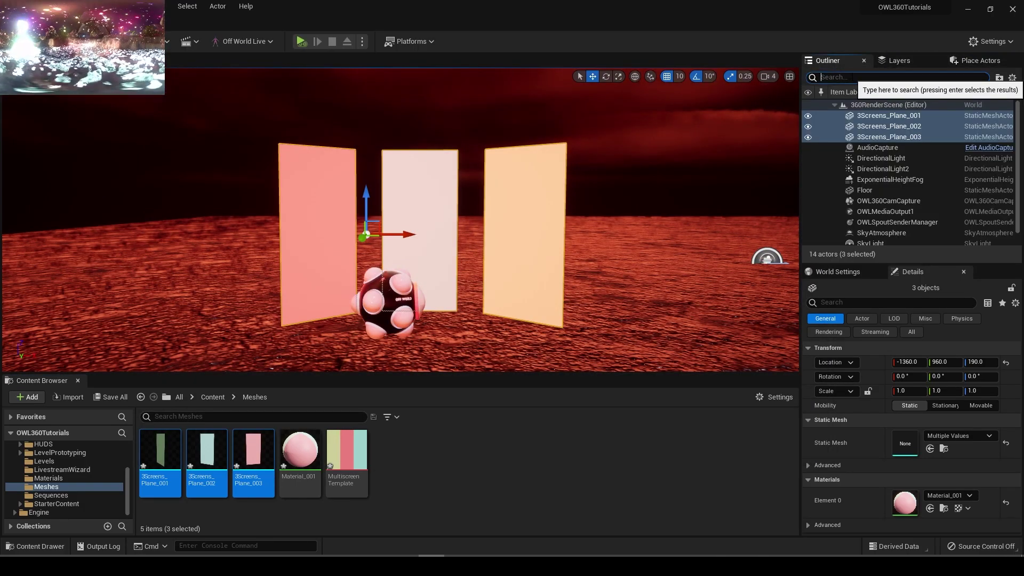
pyautogui.write('re')
pyautogui.click(951, 61)
pyautogui.write('rec')
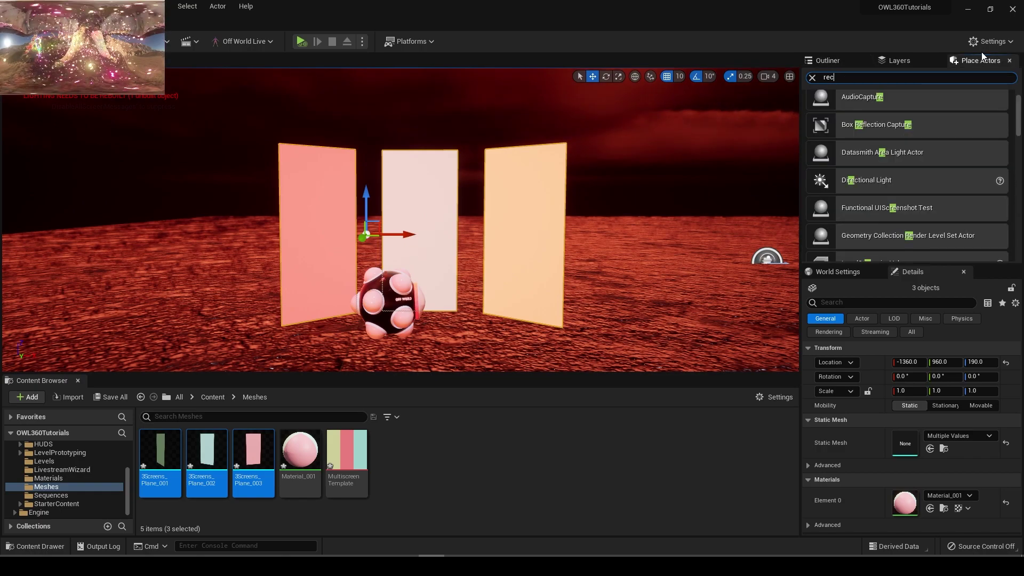
pyautogui.write('eiver')
pyautogui.moveTo(885, 131); pyautogui.dragTo(507, 228)
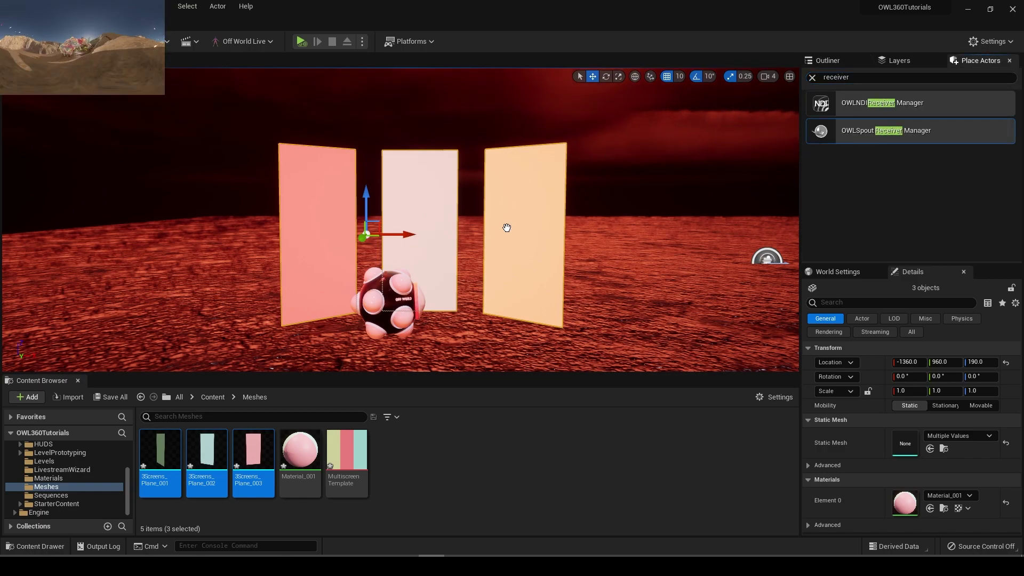
pyautogui.moveTo(615, 302); pyautogui.dragTo(615, 302)
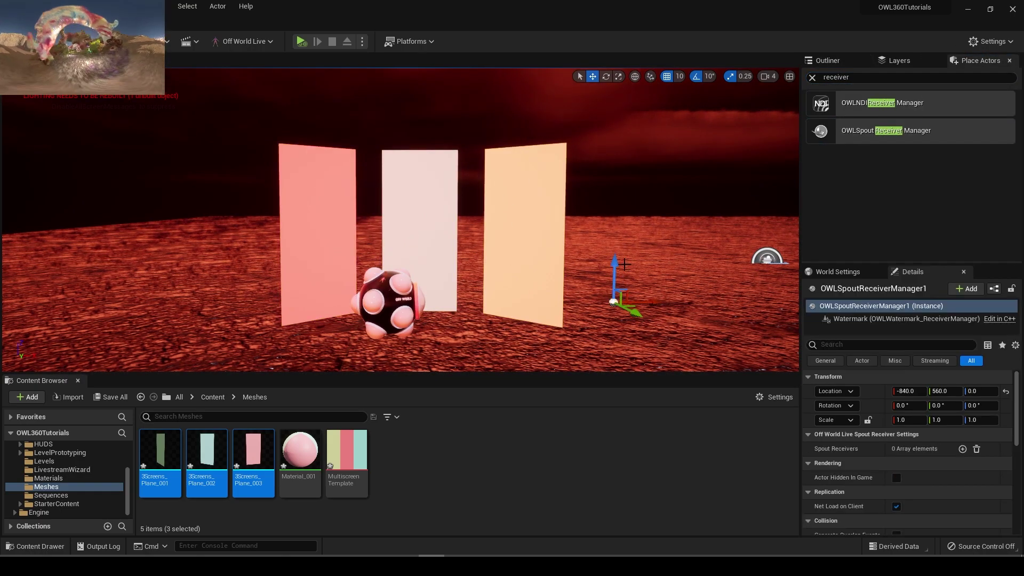
# Add an active Spout receiver for Spout_OBS_Filter with a new render target named Spoutintest, saved in the LivestreamWizard folder.
pyautogui.click(963, 448)
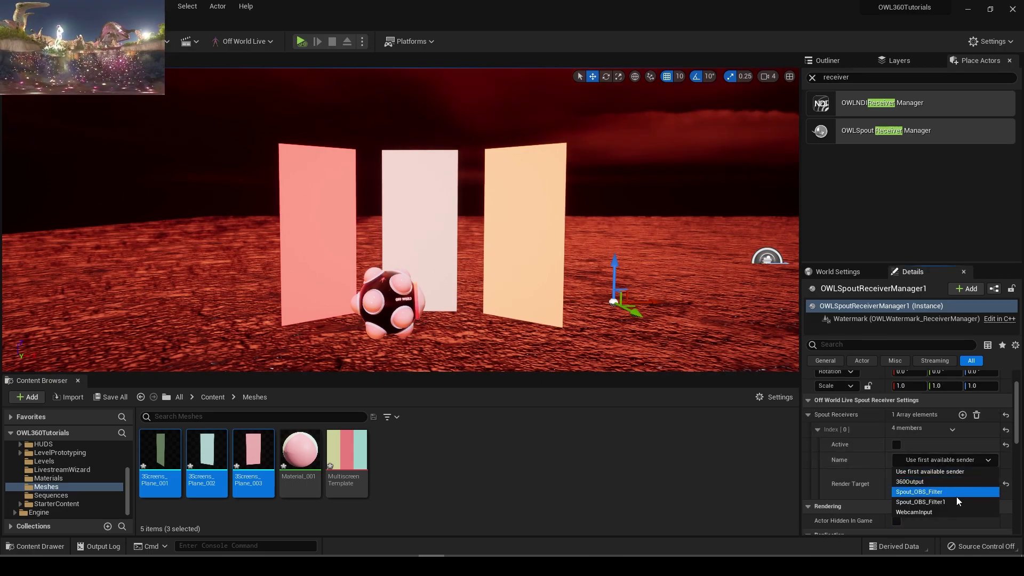
pyautogui.click(934, 491)
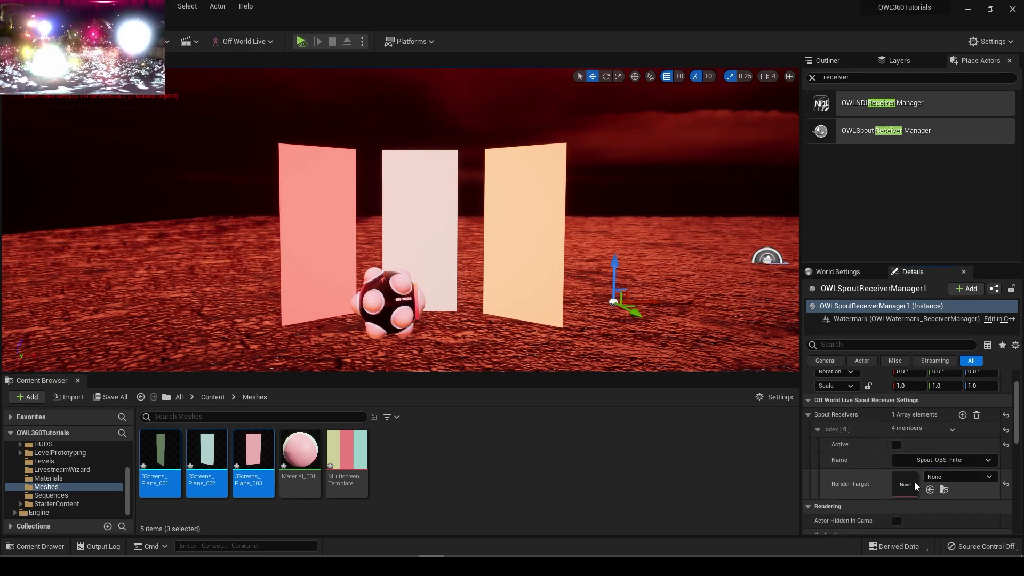
pyautogui.click(944, 478)
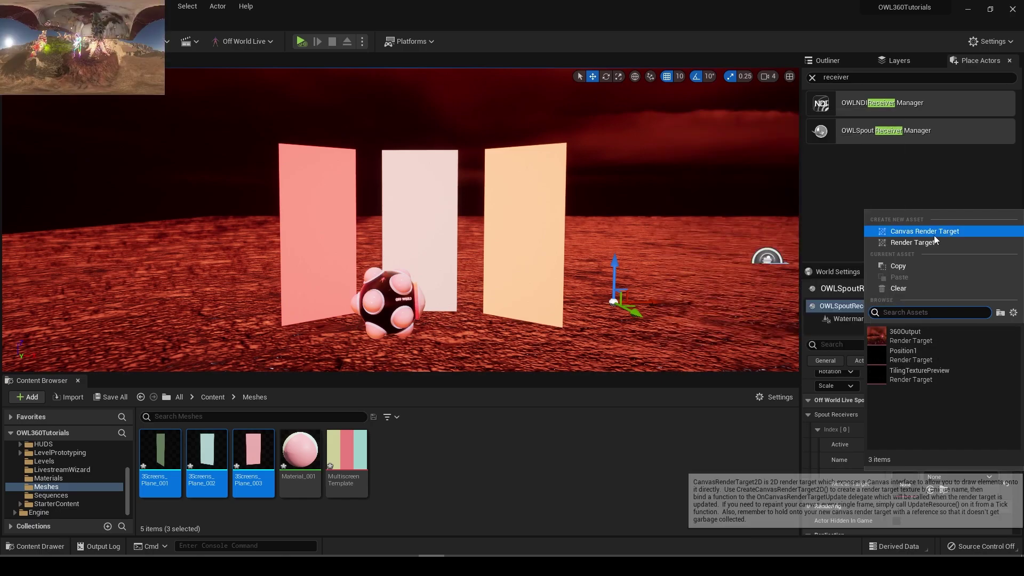
pyautogui.click(918, 244)
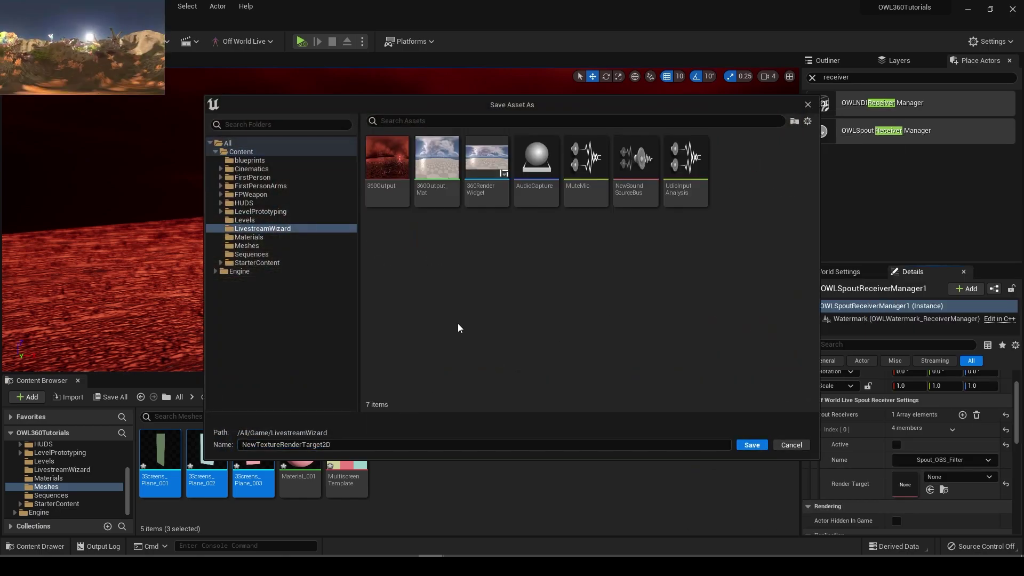
pyautogui.click(387, 168)
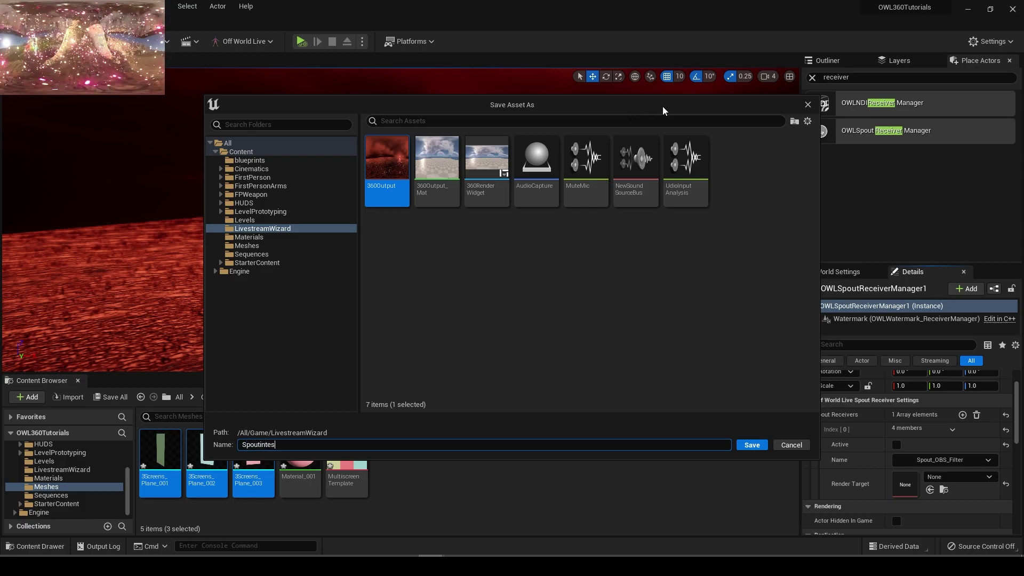
pyautogui.press('Return')
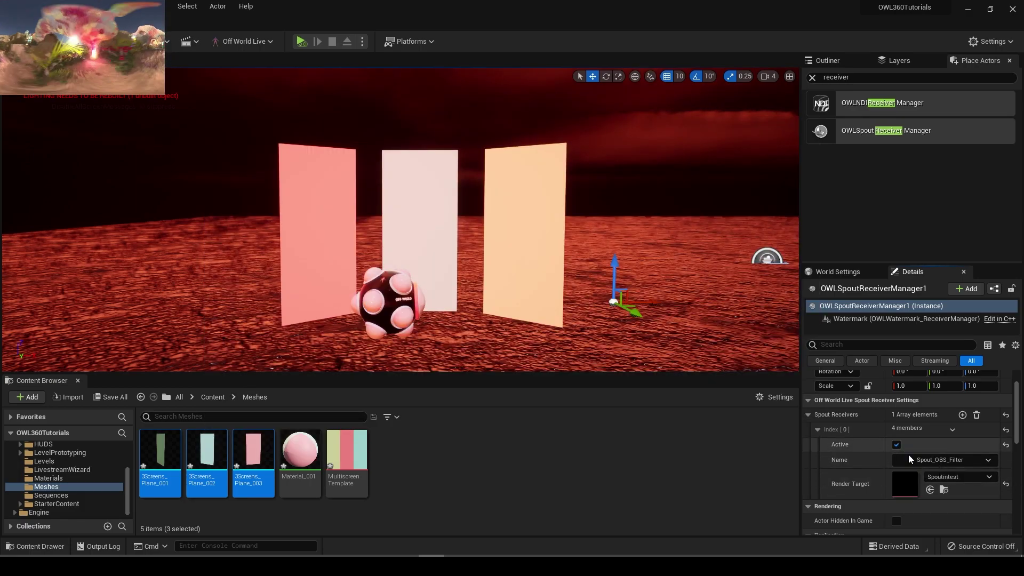
# Preview the incoming feed in the Spoutintest render target, locate that asset in its folder and return to the Meshes folder.
pyautogui.doubleClick(905, 485)
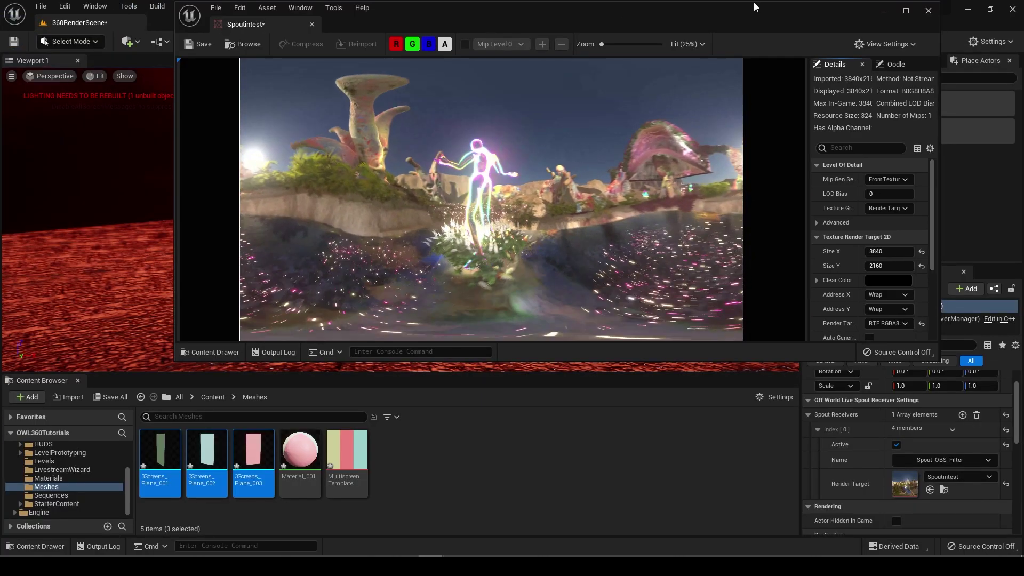
pyautogui.click(929, 10)
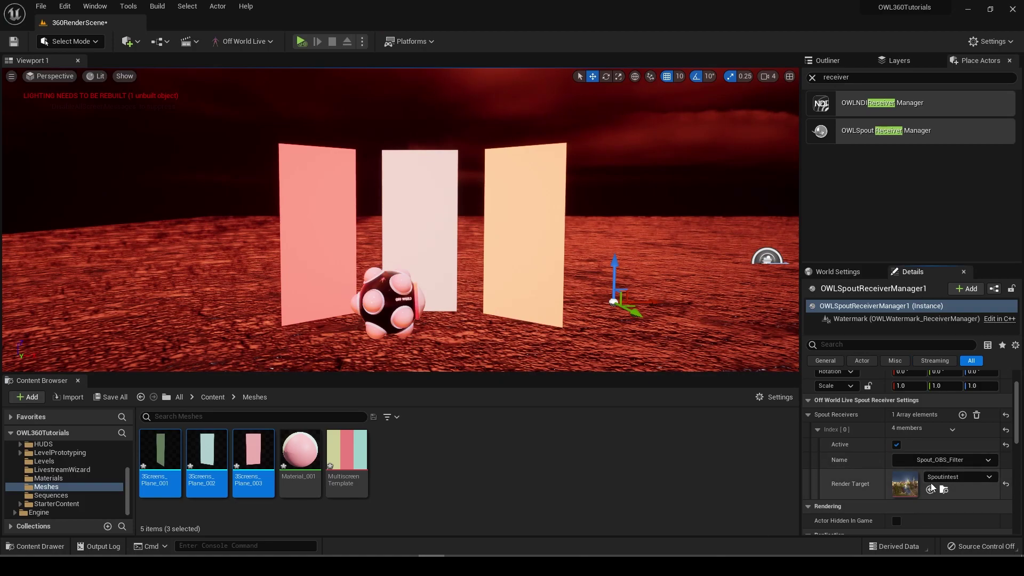
pyautogui.click(943, 490)
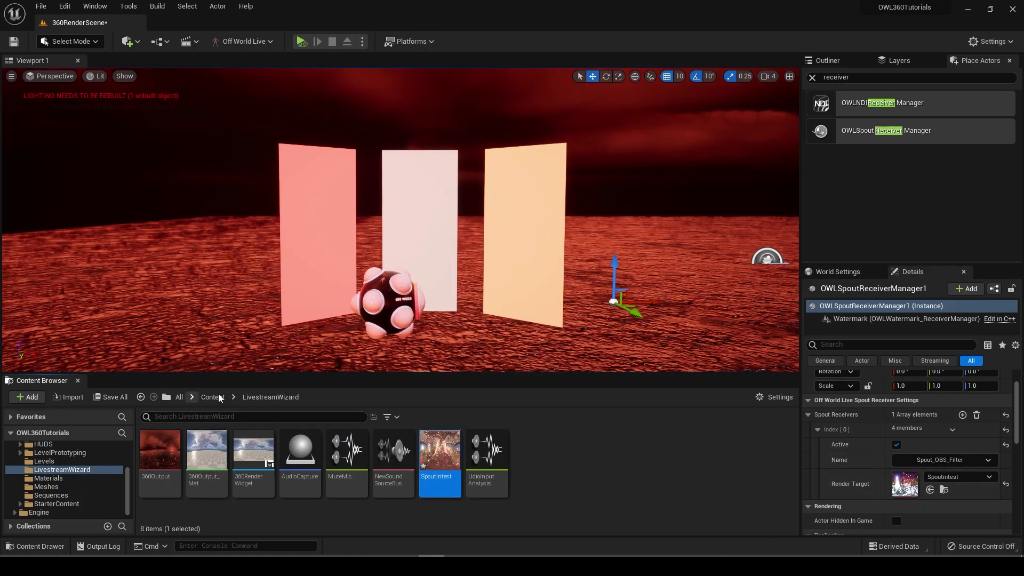
pyautogui.click(141, 397)
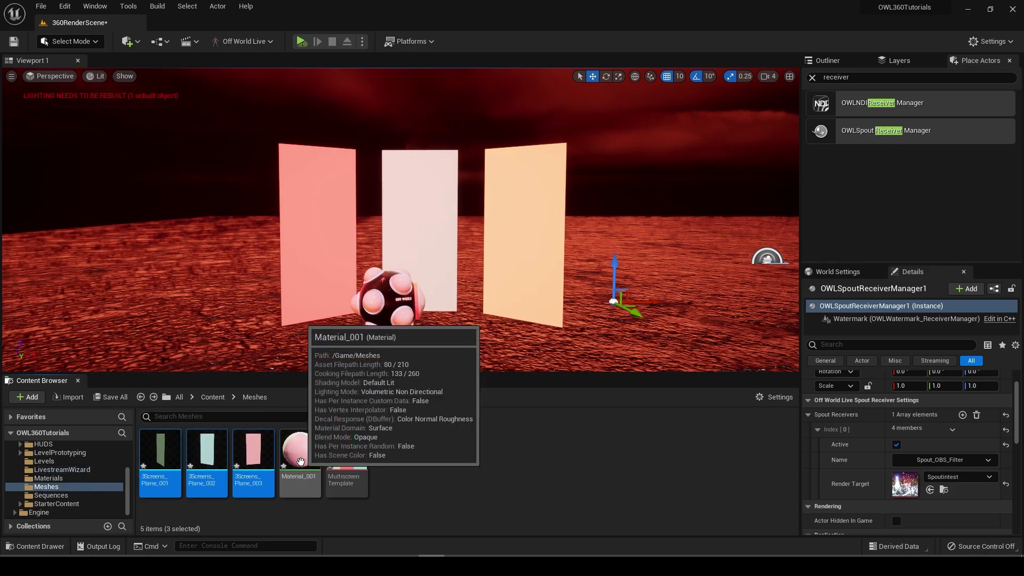
# Open Material_001 from the Meshes folder, save all assets, and add the Spoutintest render target to its graph as a texture sample.
pyautogui.click(302, 460)
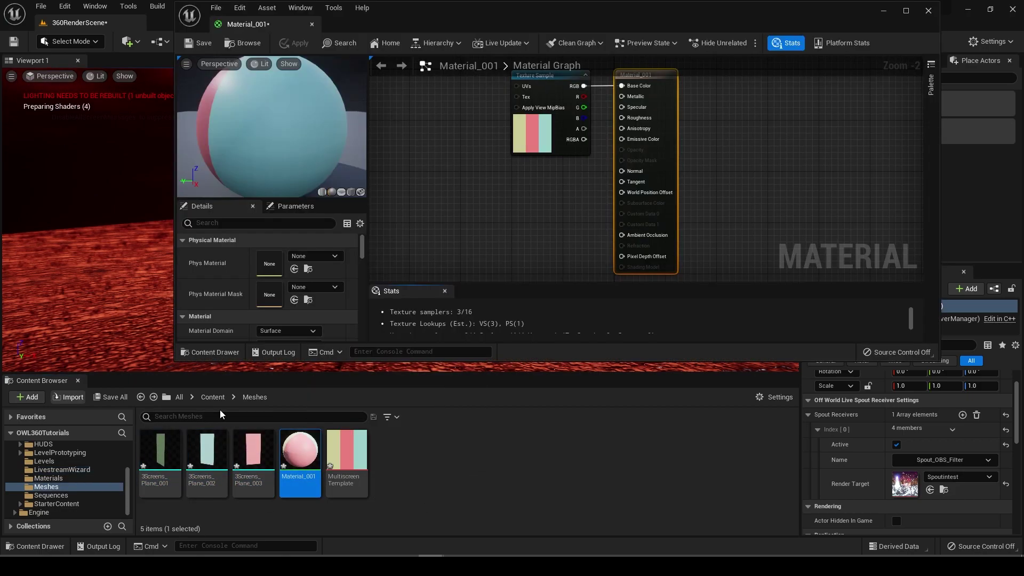
pyautogui.click(110, 397)
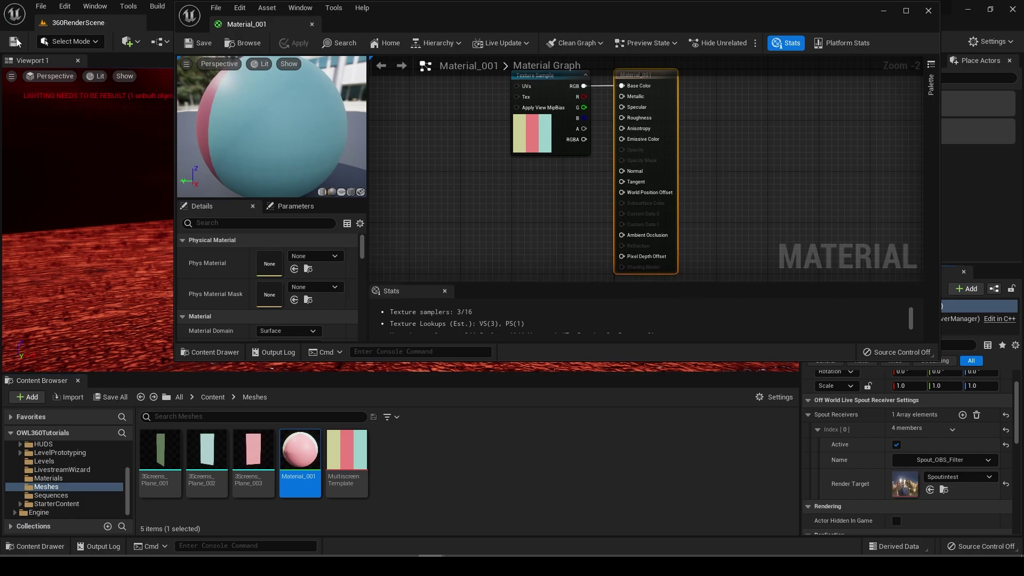
pyautogui.moveTo(458, 180); pyautogui.dragTo(420, 193, button='right')
pyautogui.click(943, 490)
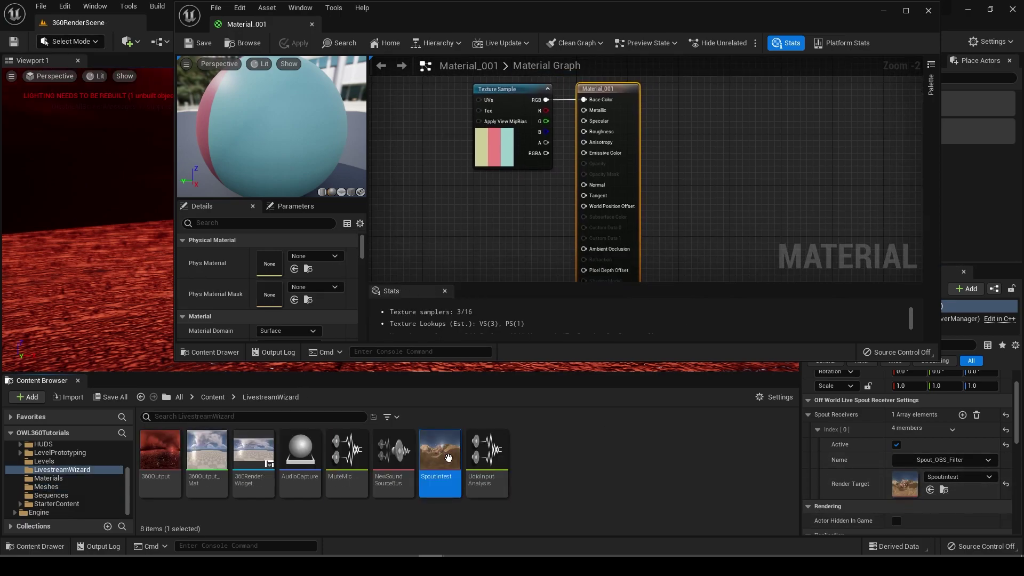
pyautogui.moveTo(443, 460); pyautogui.dragTo(425, 192)
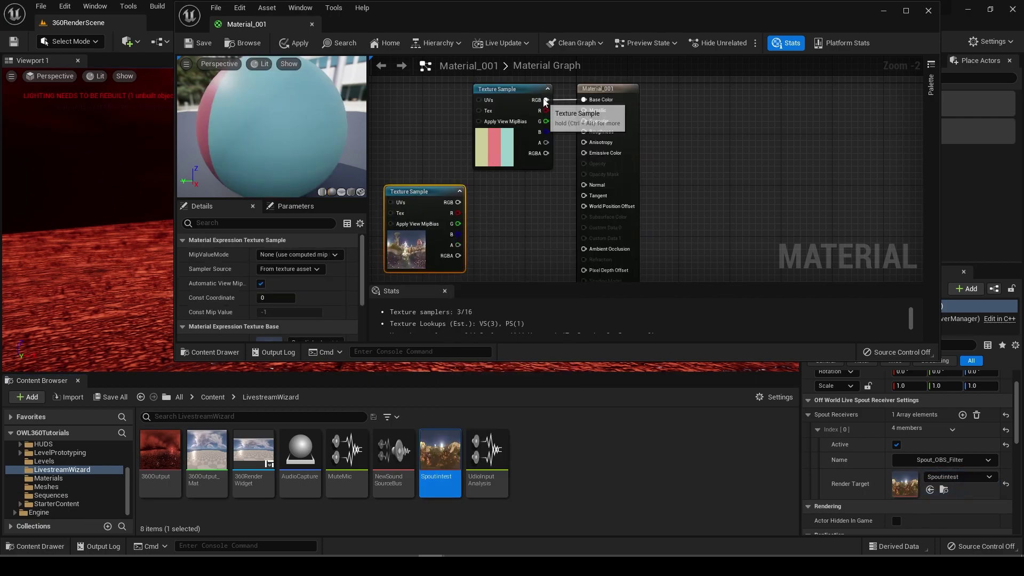
# Connect the Spoutintest sample's RGB output to Emissive Color instead of Base Color, apply the material and return to the level.
pyautogui.keyDown('ctrl'); pyautogui.moveTo(545, 102); pyautogui.dragTo(458, 202); pyautogui.keyUp('ctrl')
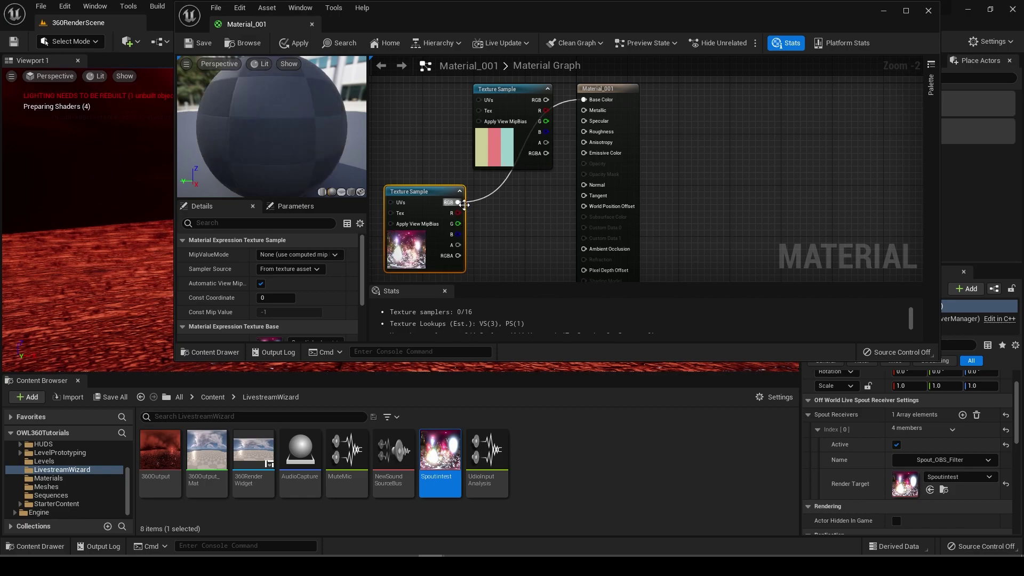
pyautogui.keyDown('ctrl'); pyautogui.moveTo(583, 99); pyautogui.dragTo(584, 153); pyautogui.keyUp('ctrl')
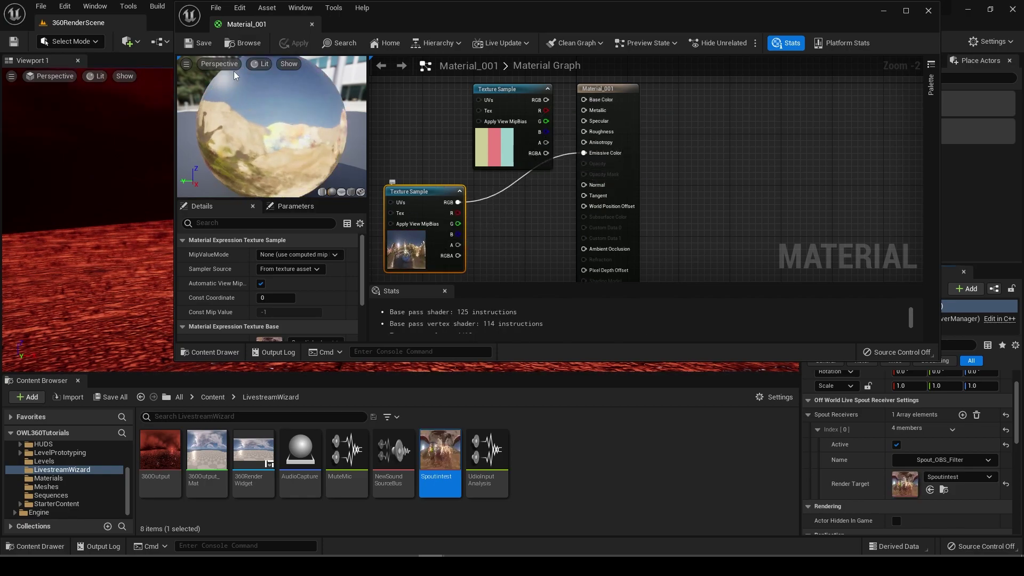
pyautogui.click(883, 11)
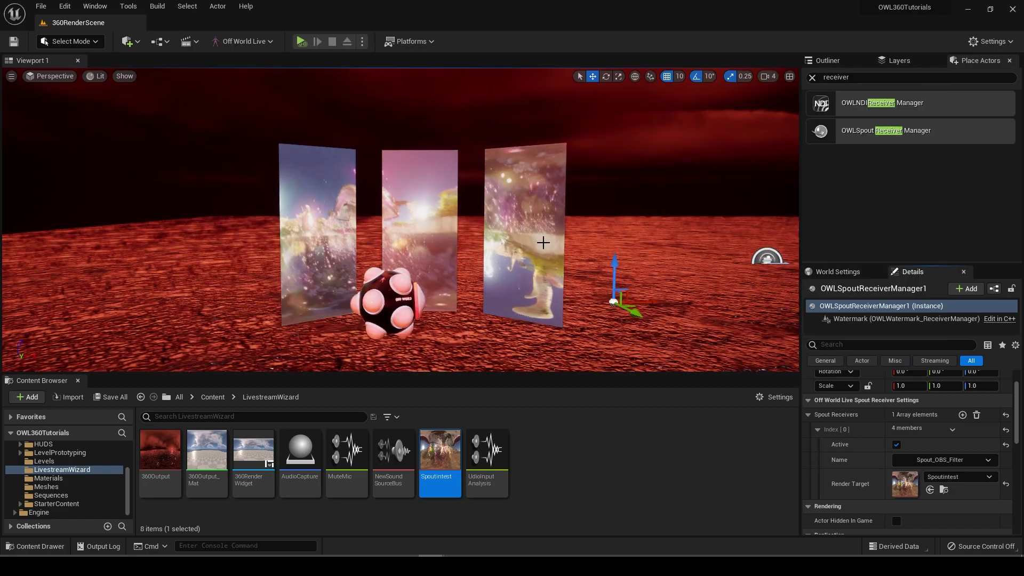
# Check the live feed on the three panels and move the OWL360CamCapture camera sideways, clear of the panels.
pyautogui.click(427, 326)
pyautogui.scroll(6, 441, 336)
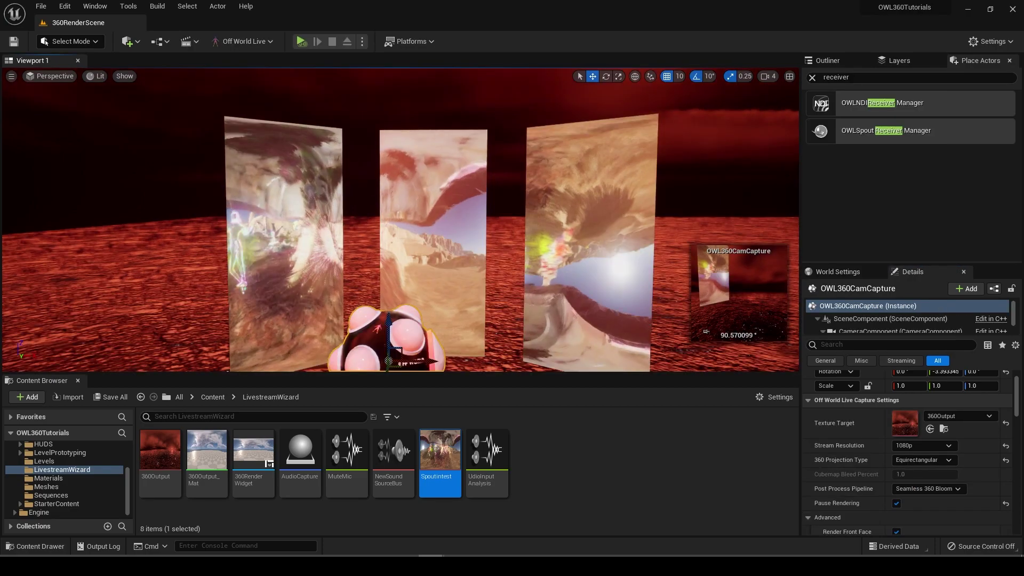
pyautogui.moveTo(511, 279); pyautogui.dragTo(131, 269, button='right')
pyautogui.press('d')
pyautogui.moveTo(379, 270); pyautogui.dragTo(491, 220, button='right')
pyautogui.click(491, 221)
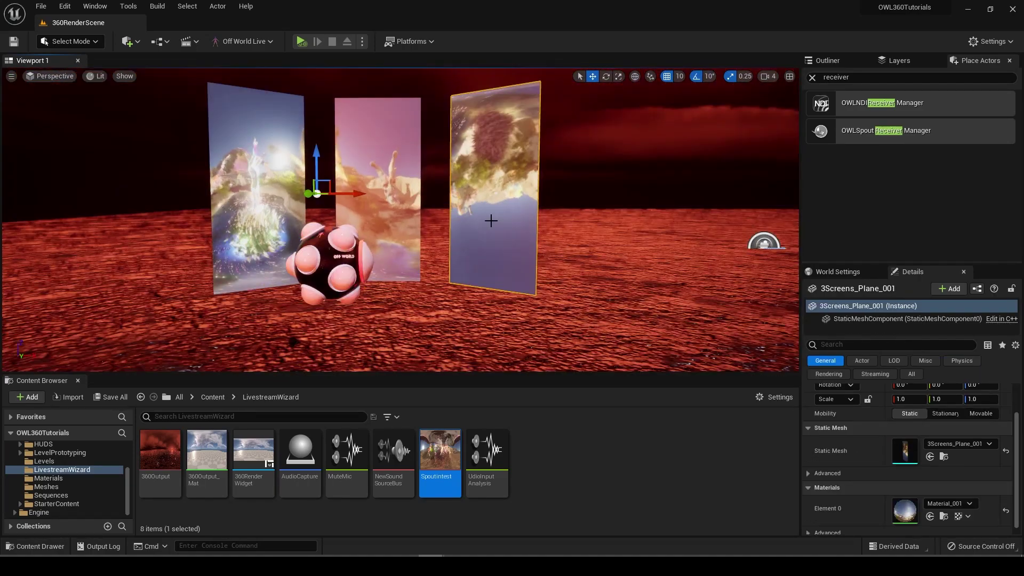
pyautogui.click(364, 279)
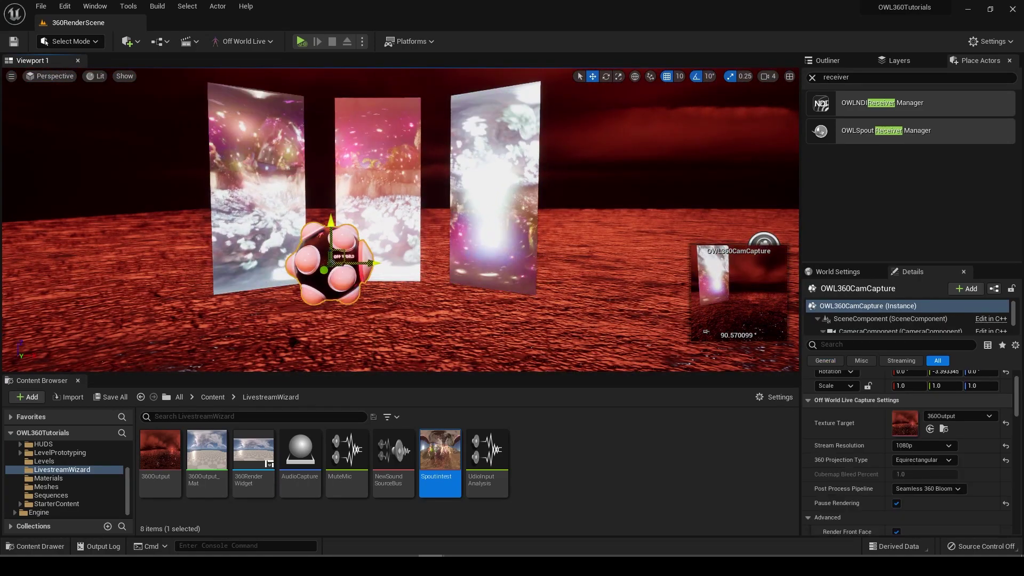
pyautogui.moveTo(343, 252); pyautogui.dragTo(107, 273)
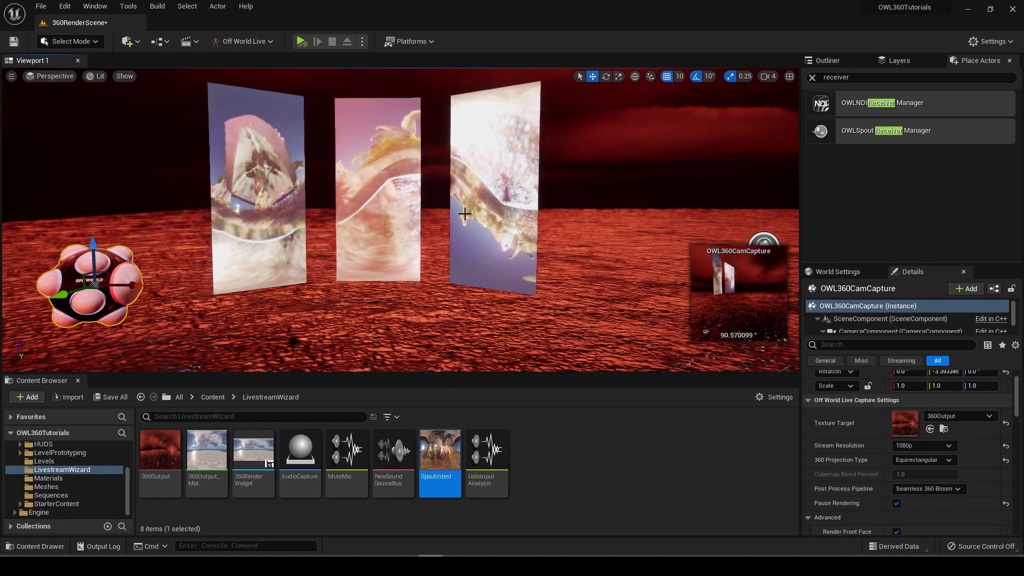
# Rotate the 3Screens_Plane_001 panel by 180° so it swings round to the opposite side of the other two panels.
pyautogui.moveTo(404, 305); pyautogui.dragTo(362, 205)
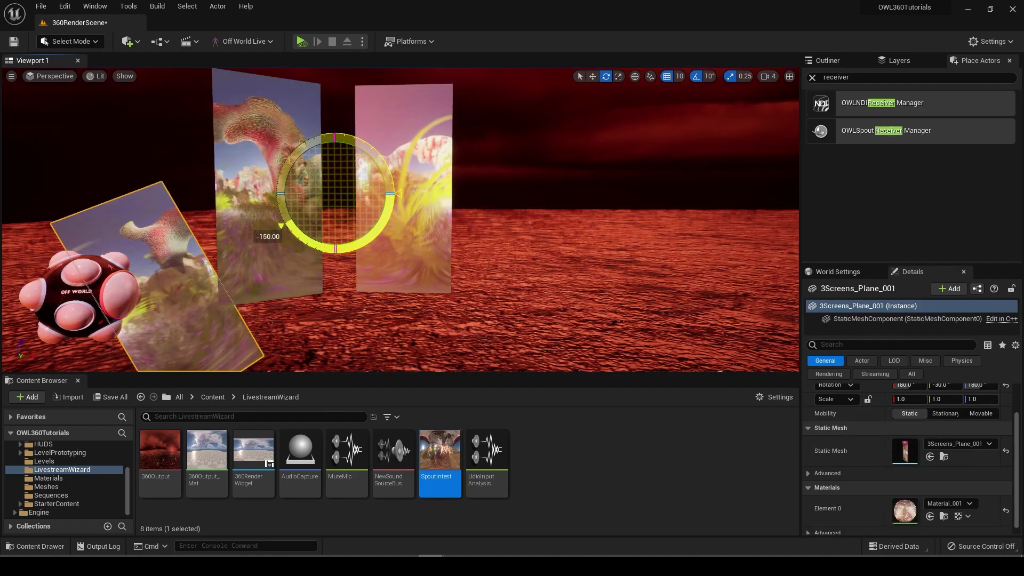
pyautogui.moveTo(280, 226); pyautogui.dragTo(272, 194)
pyautogui.moveTo(294, 211); pyautogui.dragTo(248, 217, button='right')
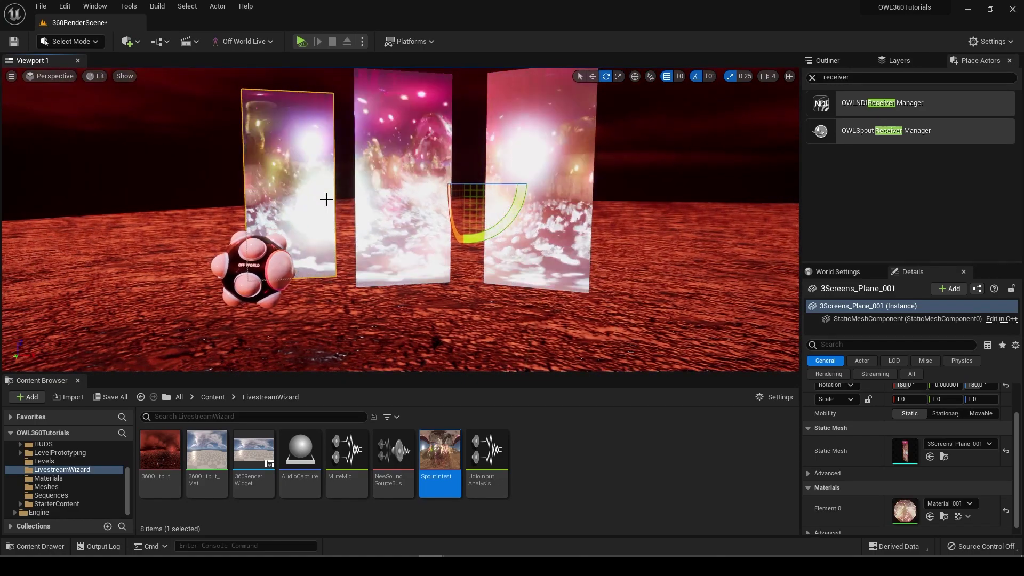
pyautogui.moveTo(325, 199); pyautogui.dragTo(373, 182, button='right')
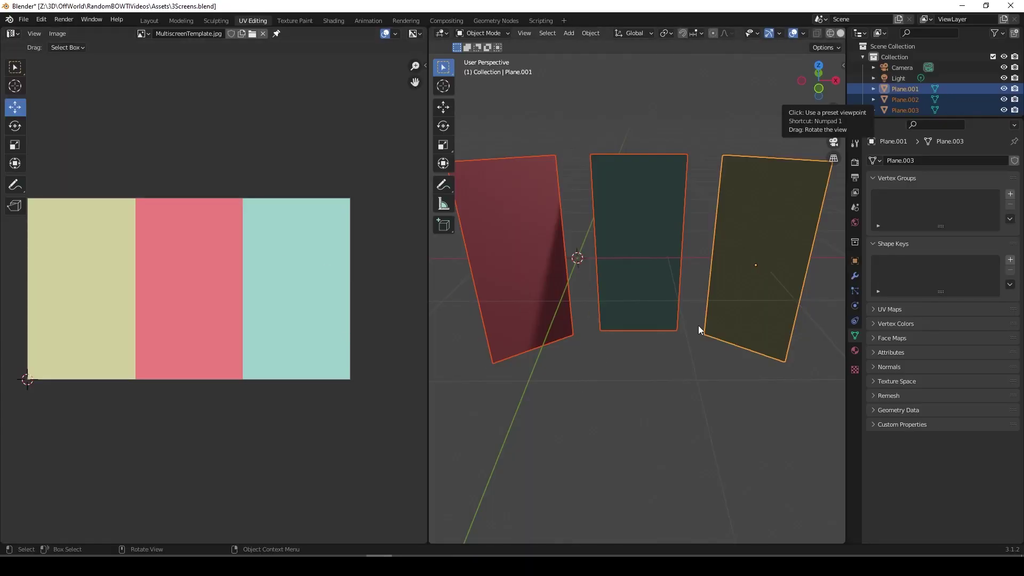
# Switch to Blender, rotate all of Plane.001's UVs by 180° and save the file.
pyautogui.rightClick(670, 336)
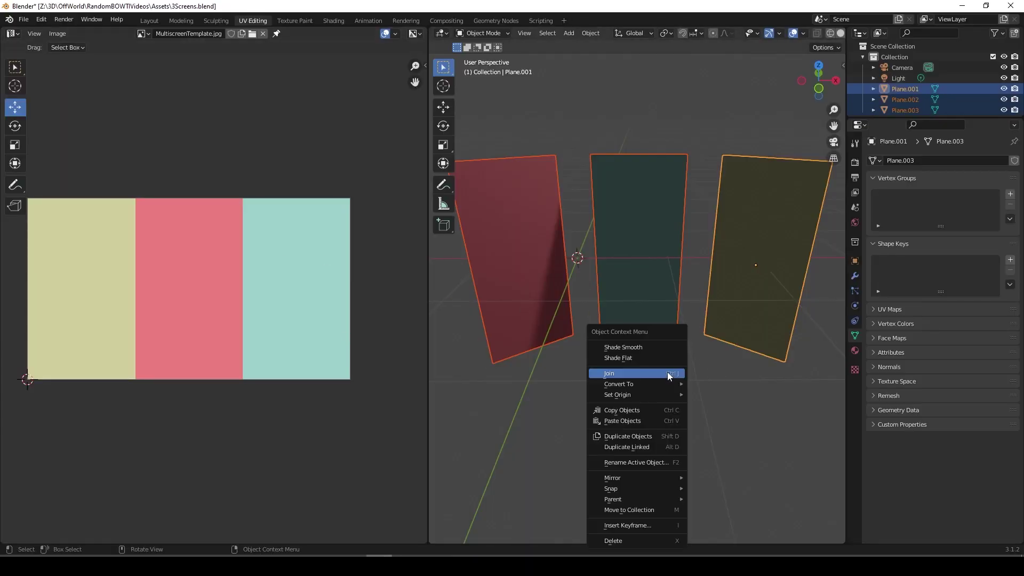
pyautogui.press('Tab')
pyautogui.click(746, 258)
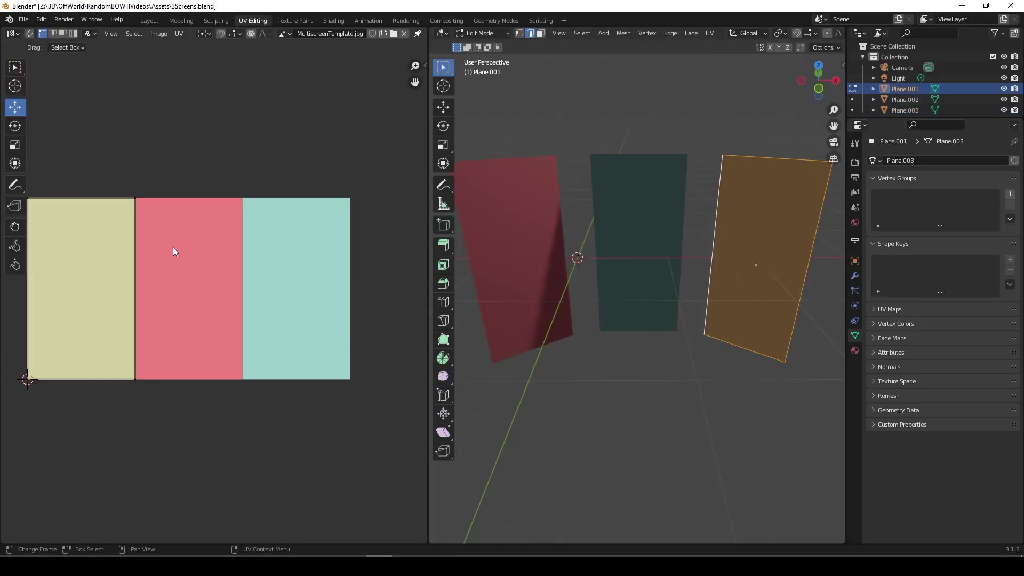
pyautogui.press('a')
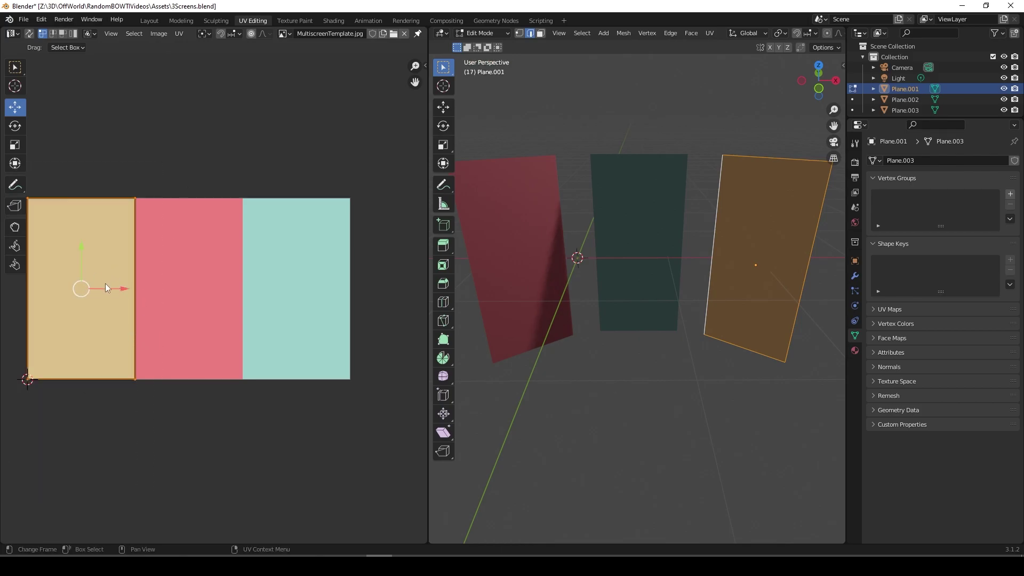
pyautogui.write('r180')
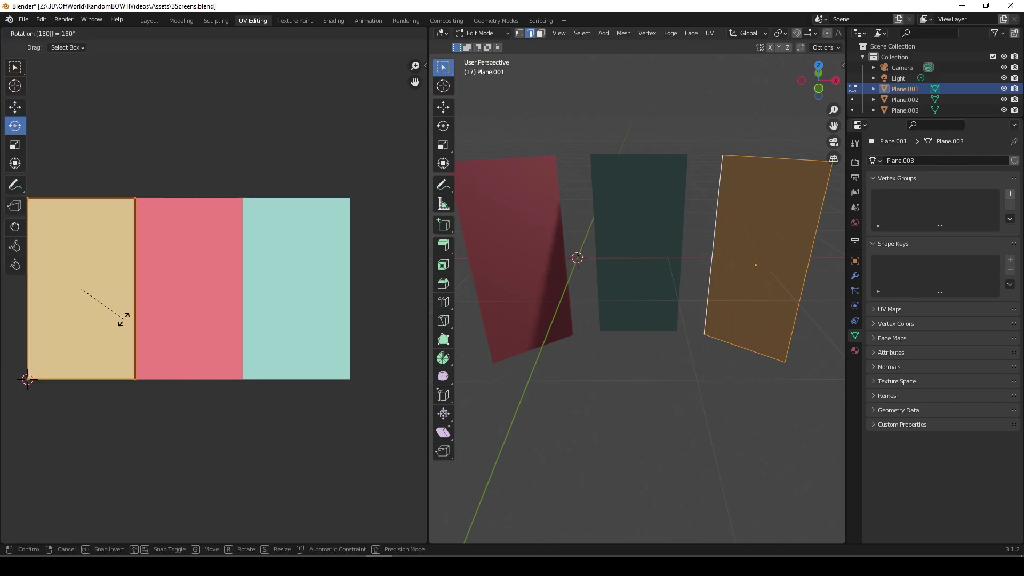
pyautogui.press('Return')
pyautogui.hotkey('ctrl', 's')
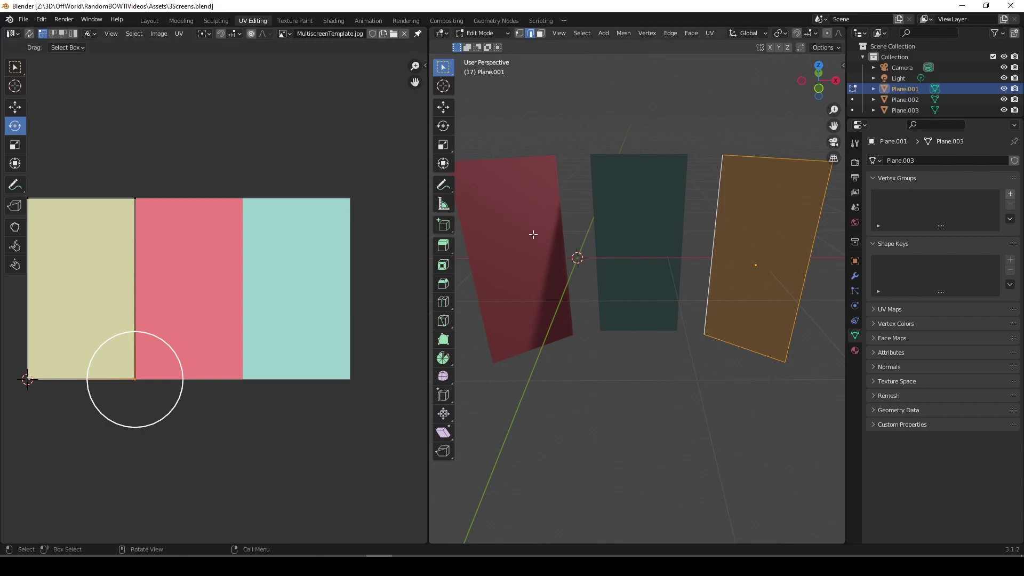
pyautogui.rightClick(667, 319)
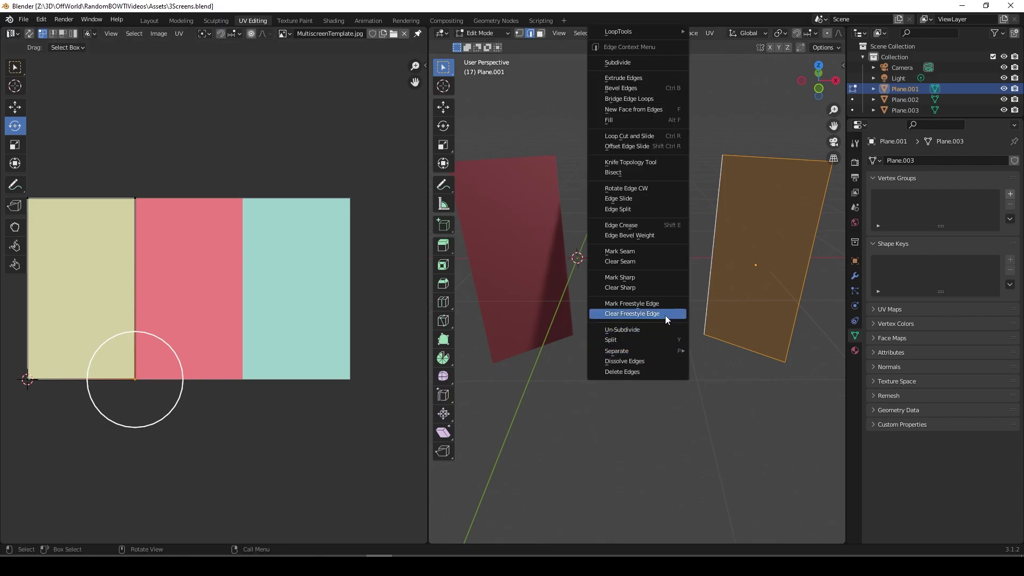
pyautogui.click(727, 420)
pyautogui.moveTo(700, 379); pyautogui.dragTo(694, 374, button='middle')
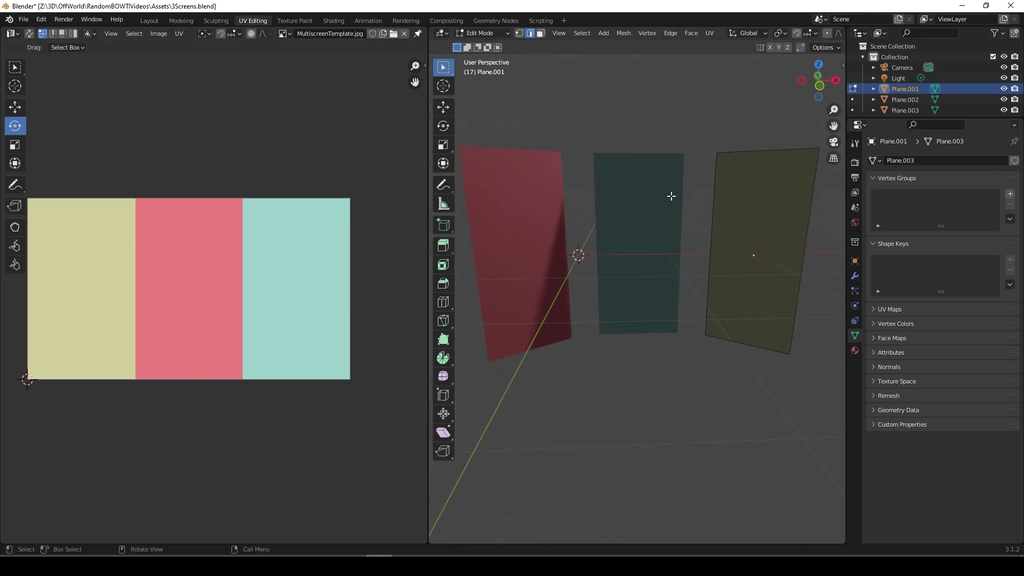
# Edit the middle panel, Plane.002, and move its whole UV island onto the pink middle strip of the template.
pyautogui.press('a')
pyautogui.press('Tab')
pyautogui.click(635, 215)
pyautogui.press('Tab')
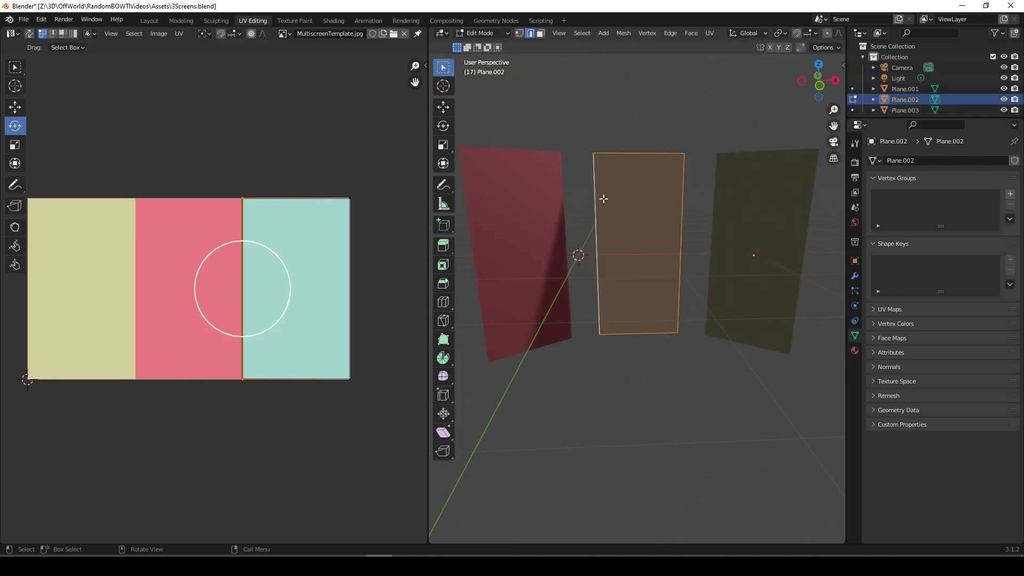
pyautogui.click(259, 263)
pyautogui.hotkey('shift', 'space')
pyautogui.click(220, 266)
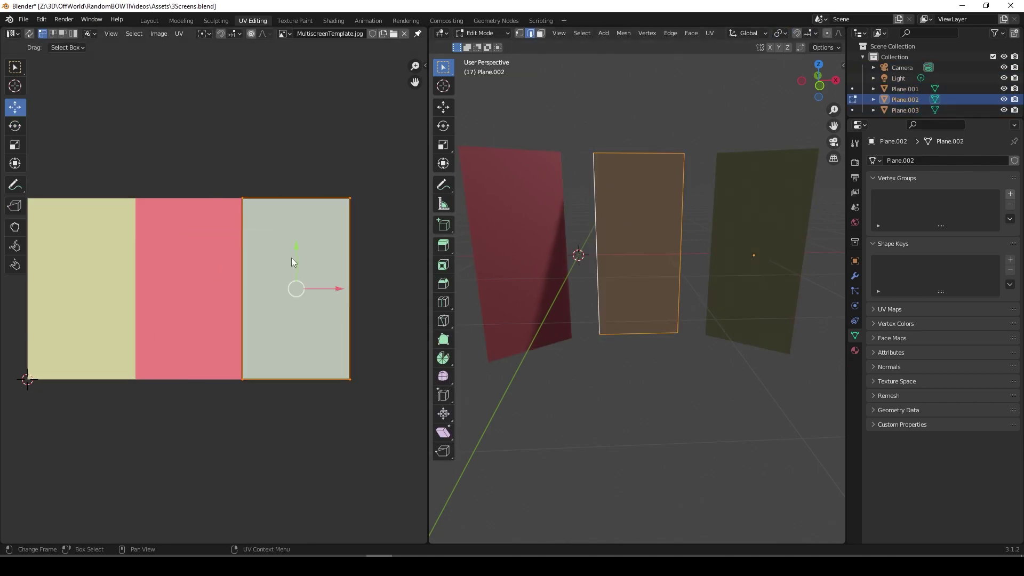
pyautogui.moveTo(343, 292); pyautogui.dragTo(224, 291)
pyautogui.scroll(1, 219, 296)
# Move the UV island of the outer panel Plane.003 from the pink strip onto the yellow strip.
pyautogui.click(515, 226)
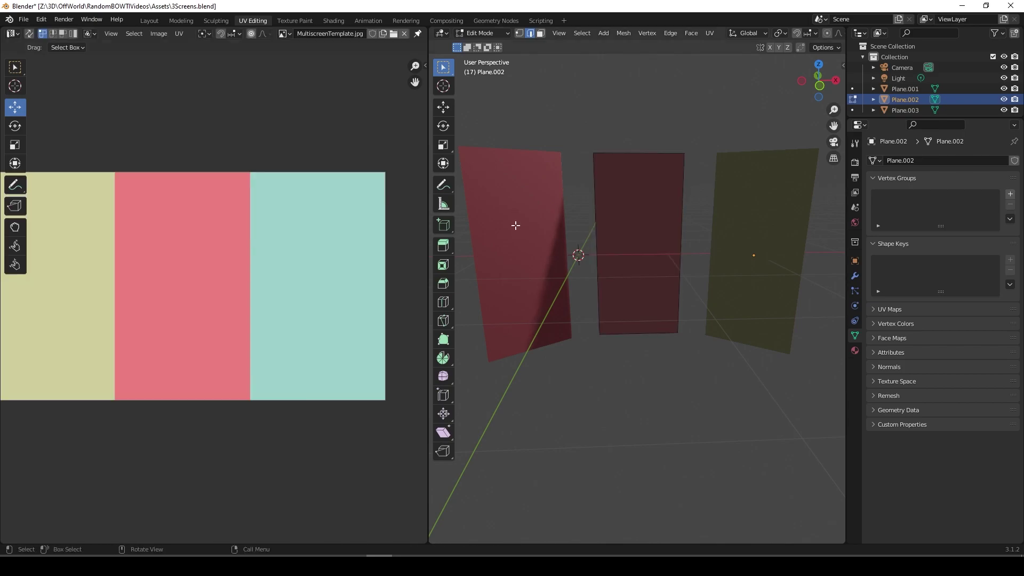
pyautogui.hotkey('ctrl', 'z')
pyautogui.click(518, 197)
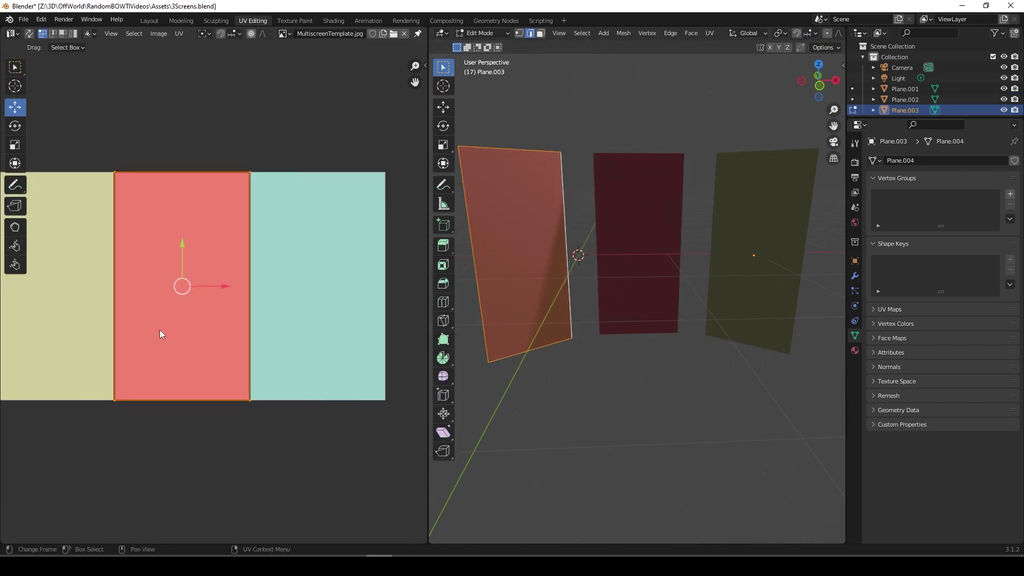
pyautogui.moveTo(236, 297); pyautogui.dragTo(355, 286, button='middle')
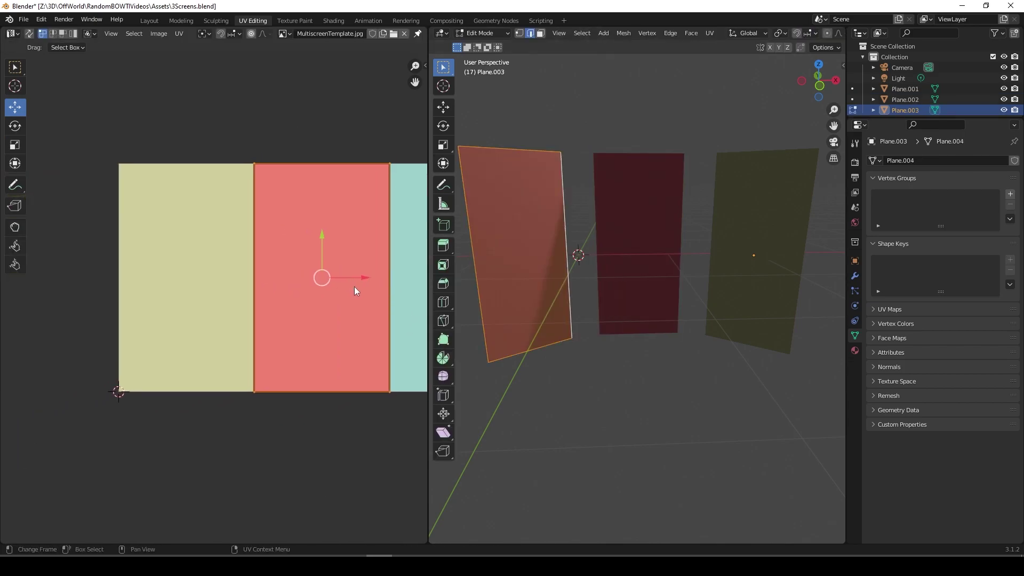
pyautogui.moveTo(362, 283); pyautogui.dragTo(230, 283)
# Move Plane.001's UV island from the yellow strip onto the cyan strip and save 3Screens.blend.
pyautogui.click(725, 228)
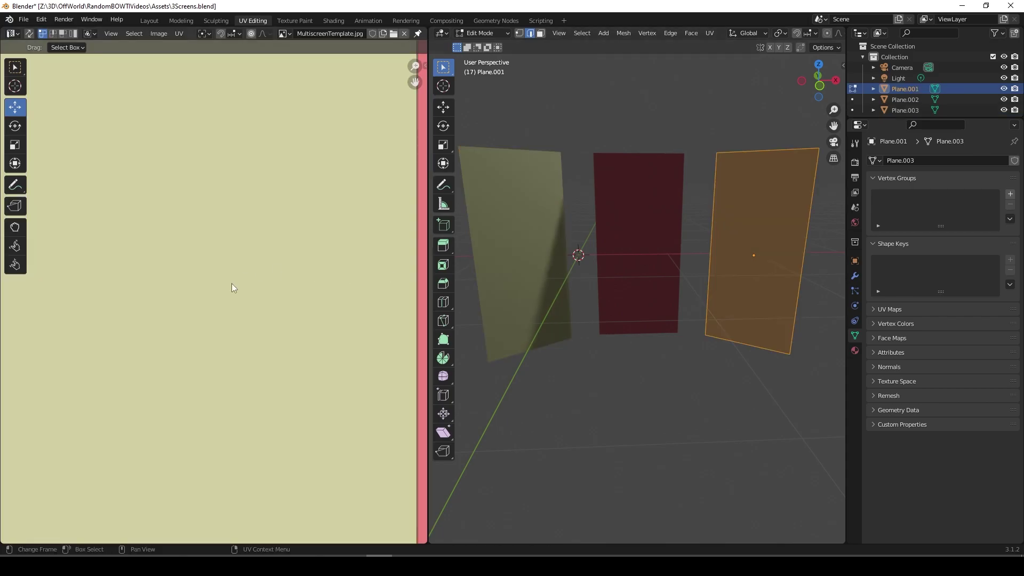
pyautogui.scroll(-6, 197, 297)
pyautogui.press('g')
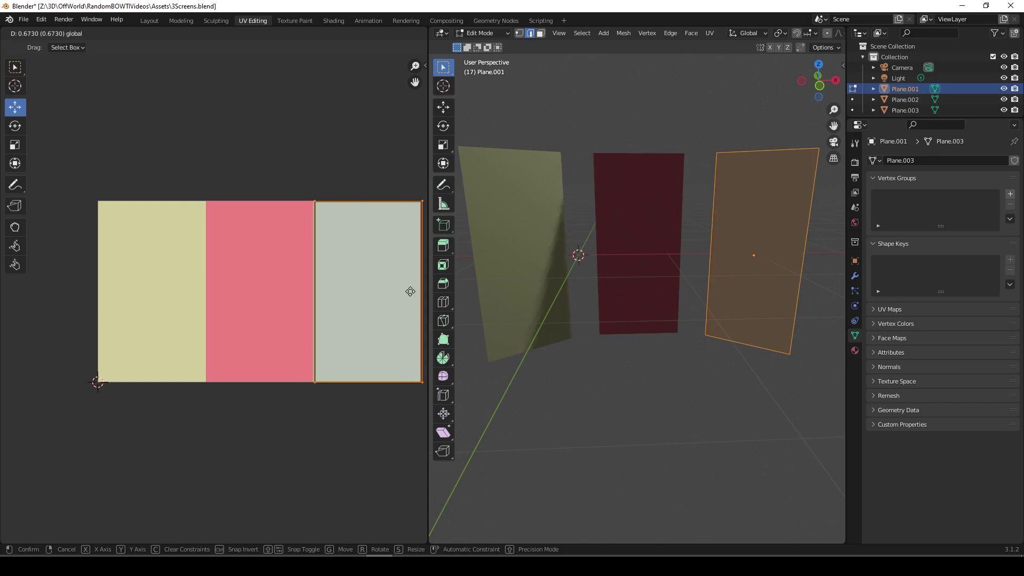
pyautogui.click(410, 291)
pyautogui.scroll(2, 372, 315)
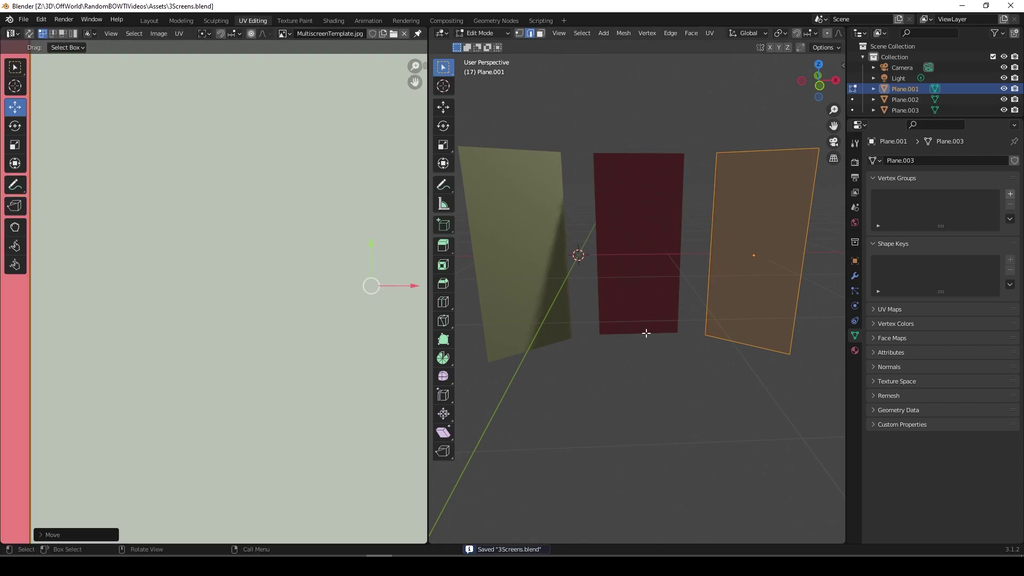
# Return to Object Mode and export only the three selected panels as FBX, overwriting 3Screens.fbx in the Assets folder.
pyautogui.click(672, 353)
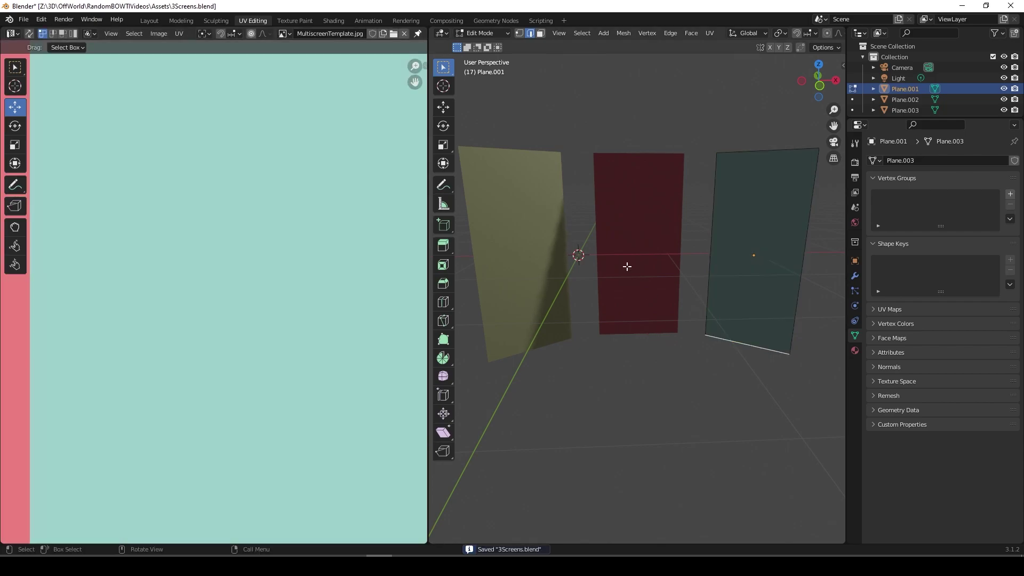
pyautogui.press('Tab')
pyautogui.click(631, 225)
pyautogui.keyDown('shift'); pyautogui.click(526, 224); pyautogui.keyUp('shift')
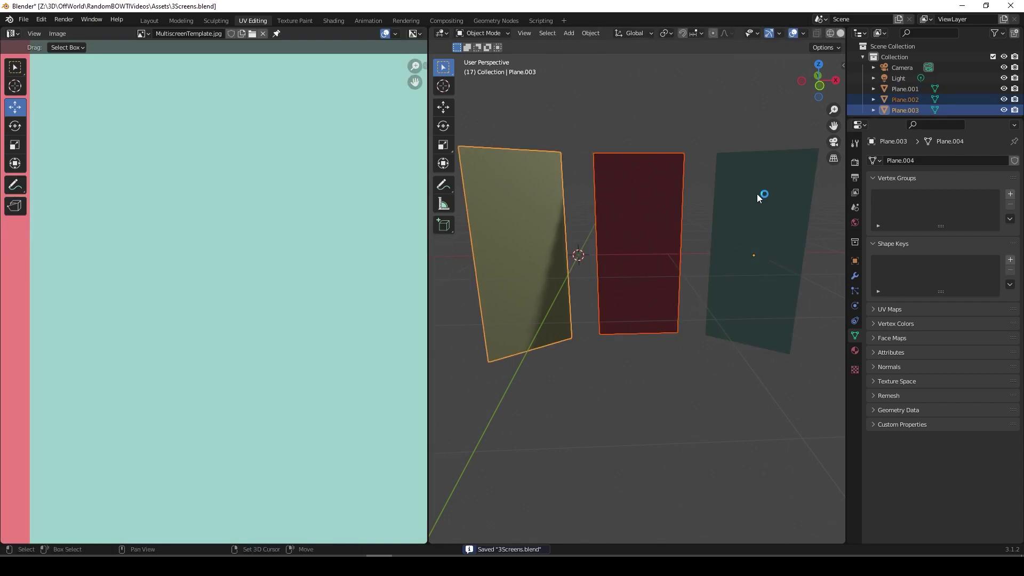
pyautogui.click(749, 197)
pyautogui.keyDown('shift'); pyautogui.click(642, 212); pyautogui.keyUp('shift')
pyautogui.keyDown('shift'); pyautogui.click(544, 234); pyautogui.keyUp('shift')
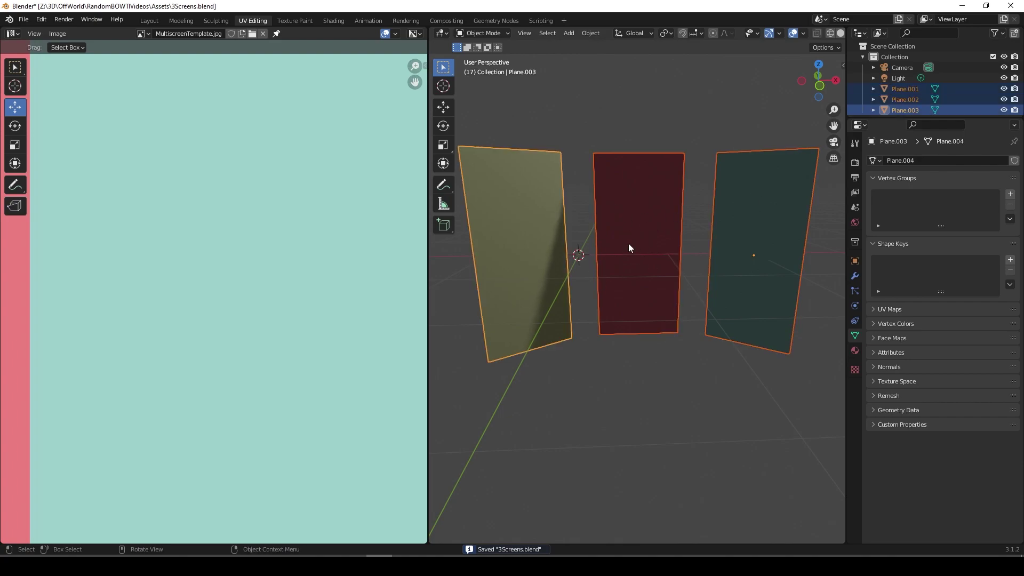
pyautogui.click(24, 19)
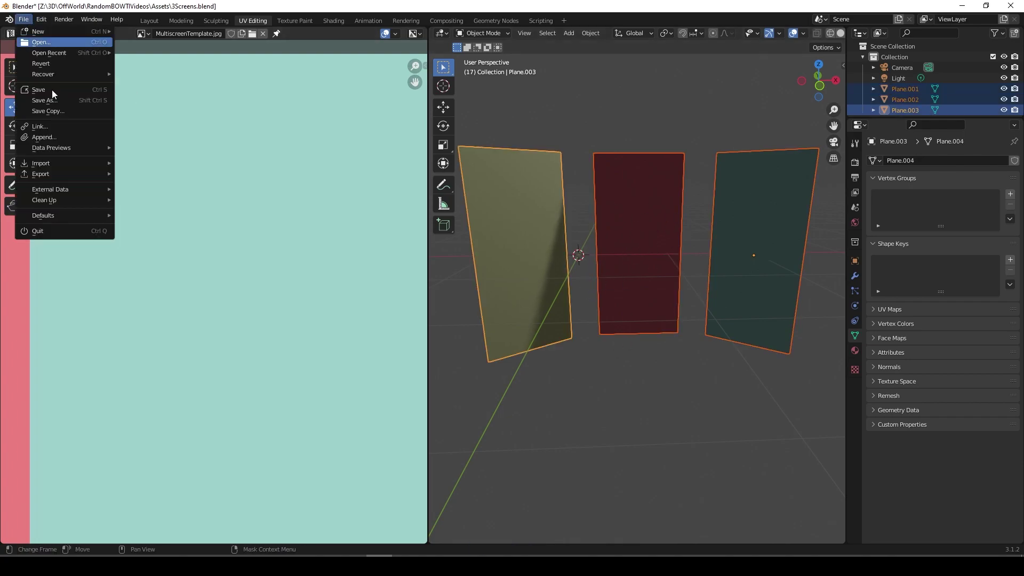
pyautogui.moveTo(60, 174)
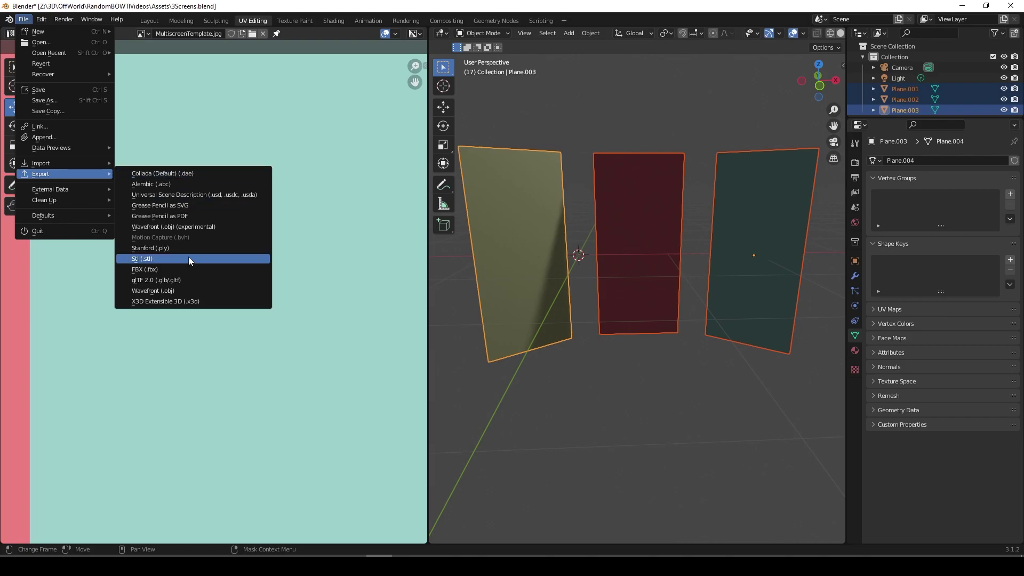
pyautogui.click(161, 269)
pyautogui.click(287, 176)
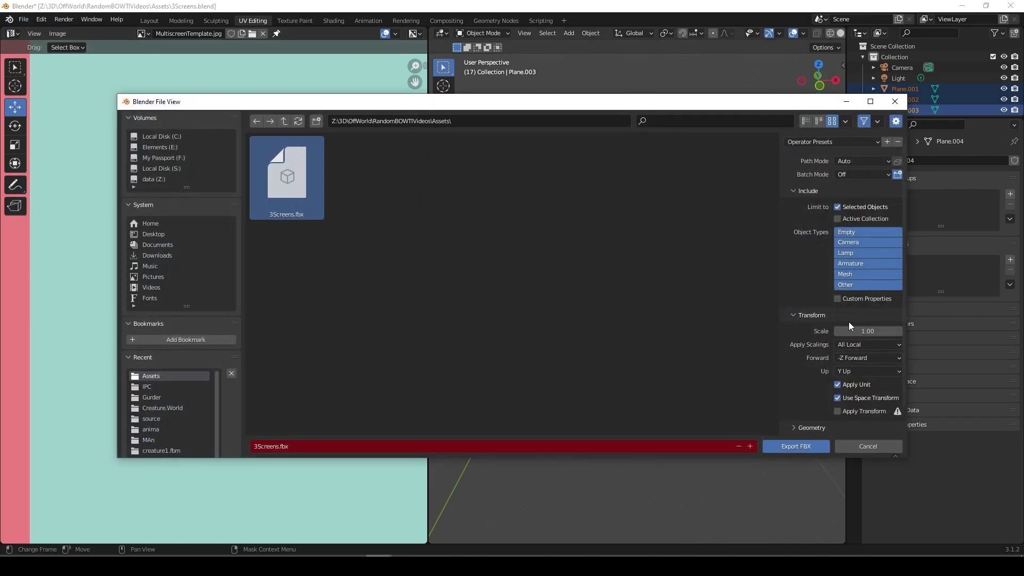
pyautogui.click(797, 448)
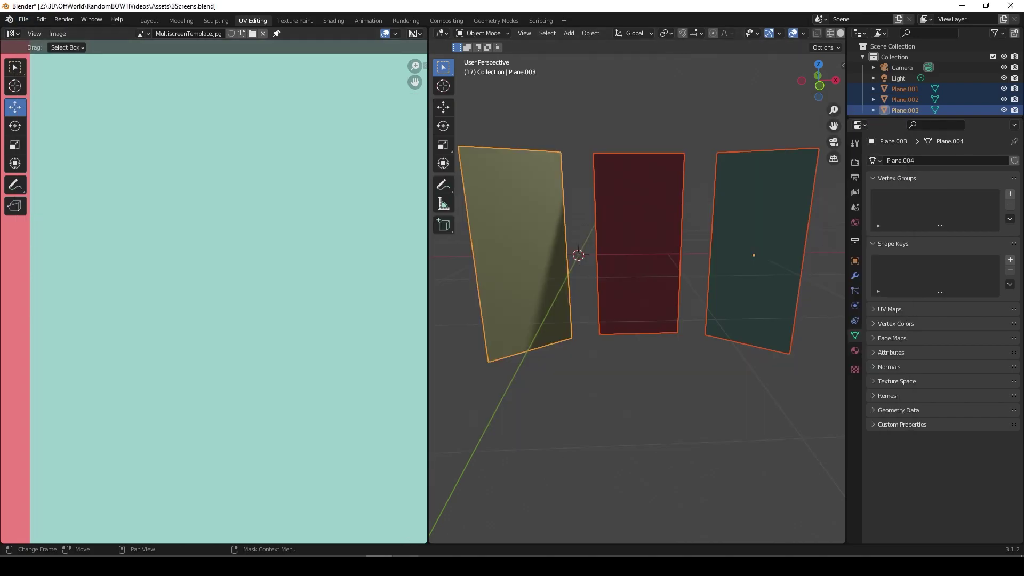
# Switch to Unreal Engine, reimport the meshes 3Screens_Plane_001, 3Screens_Plane_002 and 3Screens_Plane_003, and save the level.
pyautogui.click(431, 563)
pyautogui.click(416, 522)
pyautogui.hotkey('ctrl', 's')
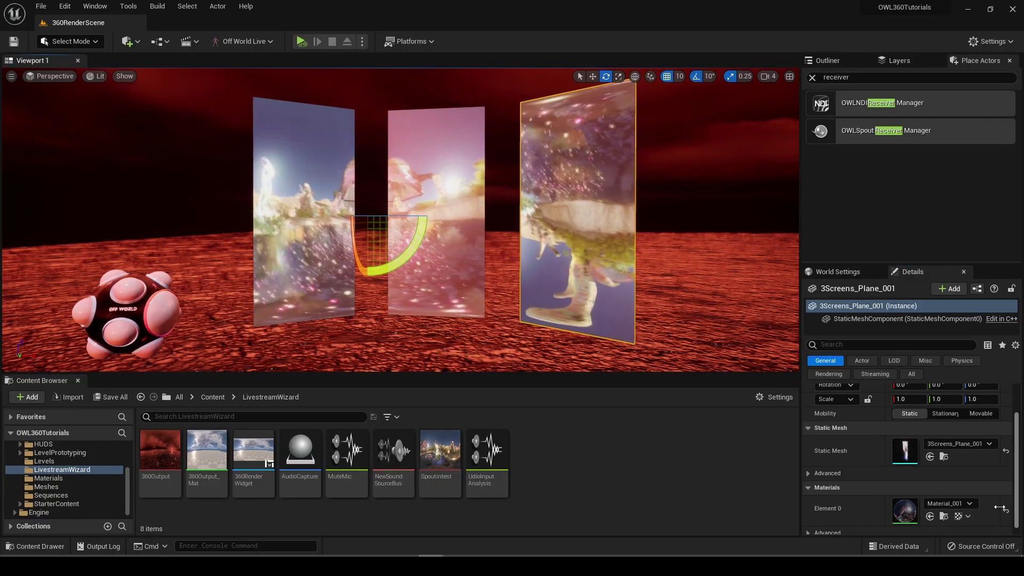
pyautogui.click(945, 457)
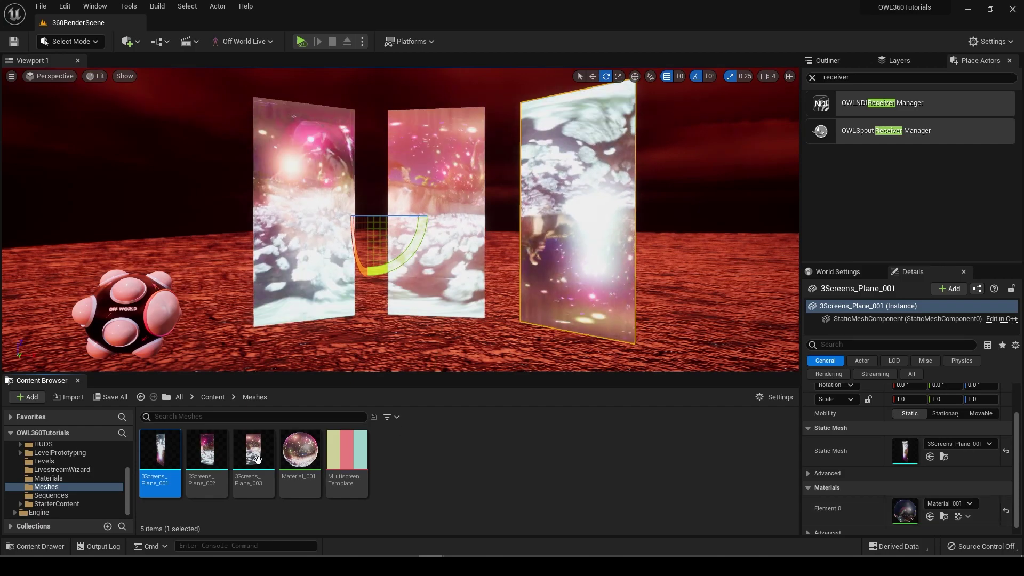
pyautogui.keyDown('ctrl'); pyautogui.click(246, 463); pyautogui.keyUp('ctrl')
pyautogui.keyDown('ctrl'); pyautogui.click(203, 465); pyautogui.keyUp('ctrl')
pyautogui.rightClick(197, 466)
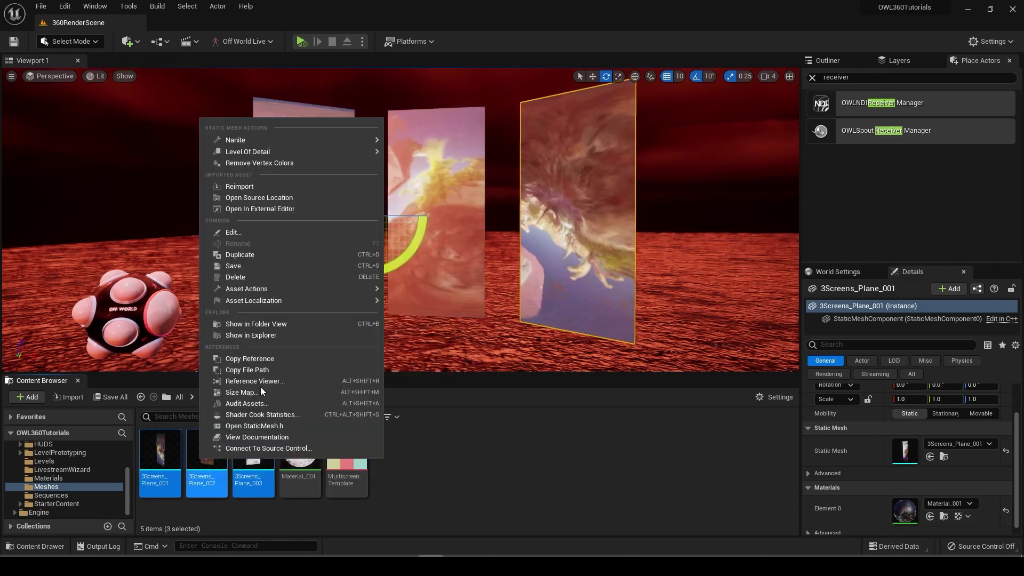
pyautogui.click(253, 188)
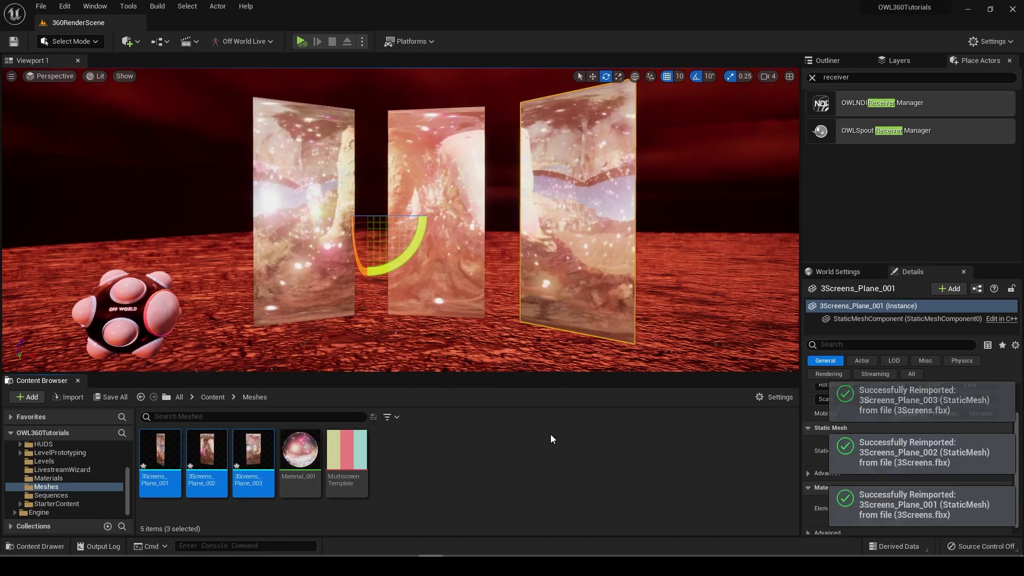
pyautogui.click(713, 262)
pyautogui.hotkey('ctrl', 's')
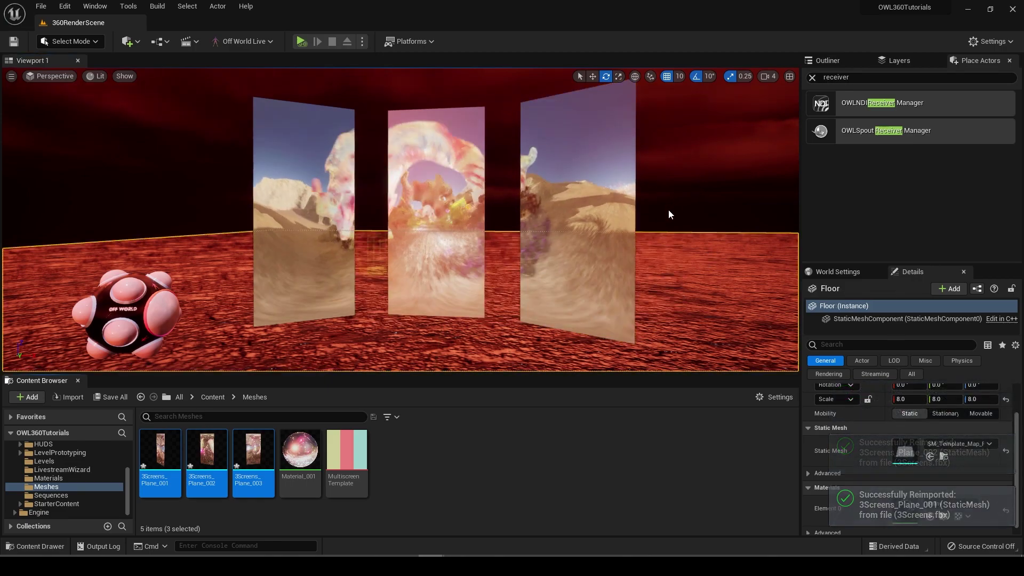
# Scale all three screen panels in the level uniformly to 2.0 and clear the selection.
pyautogui.click(437, 196)
pyautogui.keyDown('ctrl'); pyautogui.click(319, 189); pyautogui.keyUp('ctrl')
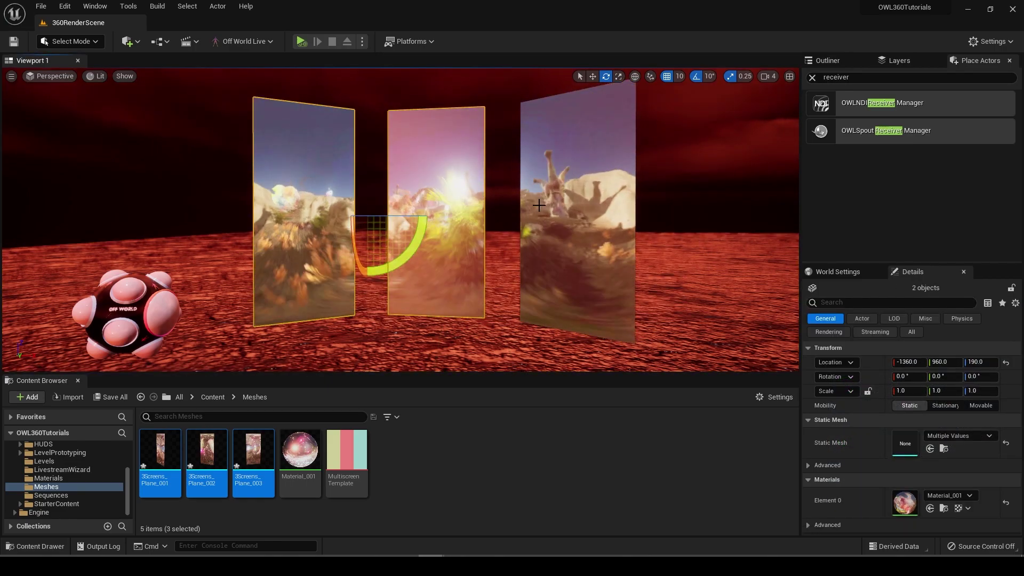
pyautogui.keyDown('ctrl'); pyautogui.click(560, 224); pyautogui.keyUp('ctrl')
pyautogui.moveTo(471, 313); pyautogui.dragTo(446, 311, button='right')
pyautogui.press('s')
pyautogui.press('r')
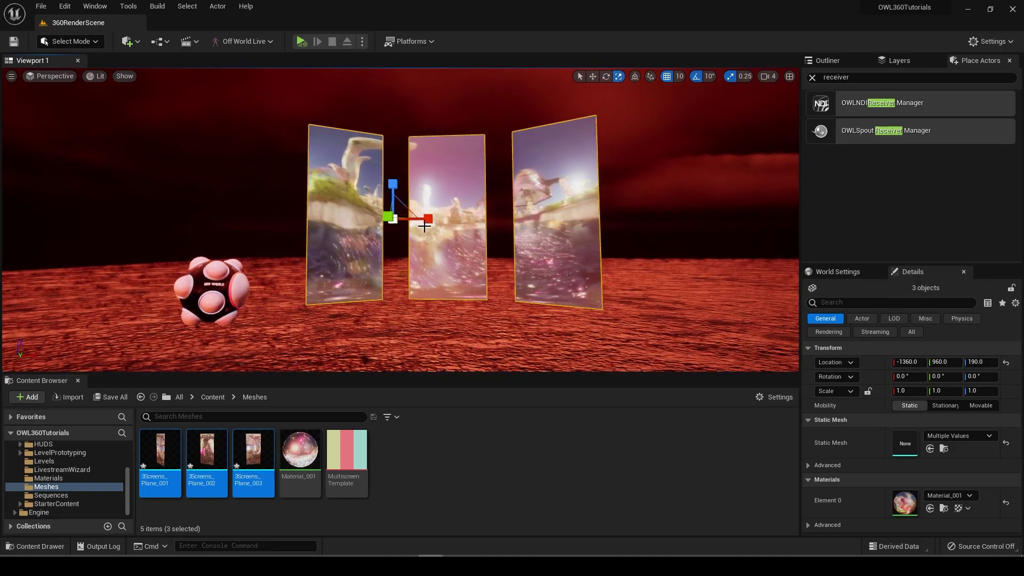
pyautogui.moveTo(394, 219); pyautogui.dragTo(485, 272)
pyautogui.moveTo(485, 272); pyautogui.dragTo(507, 281, button='right')
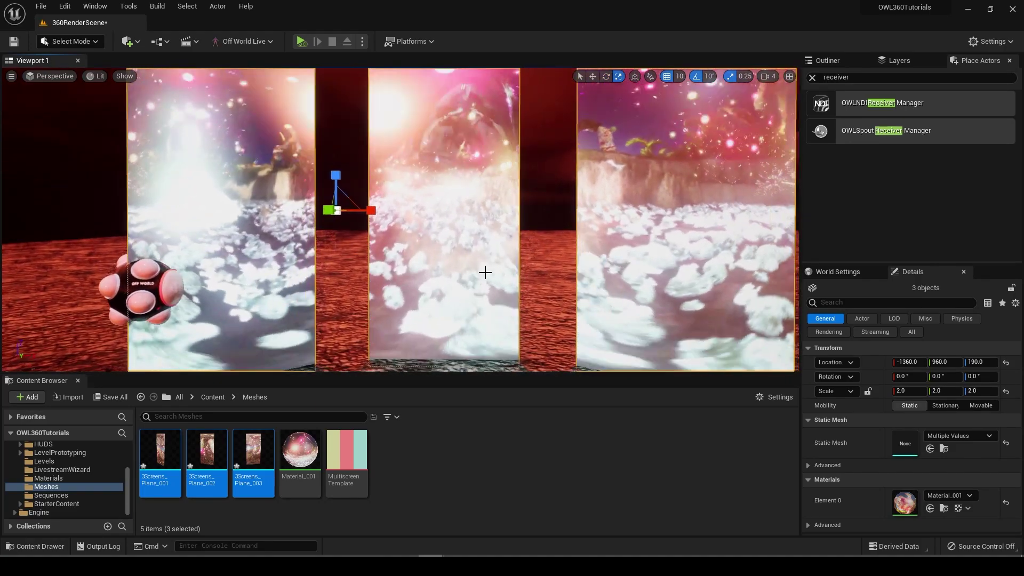
pyautogui.scroll(-5, 485, 273)
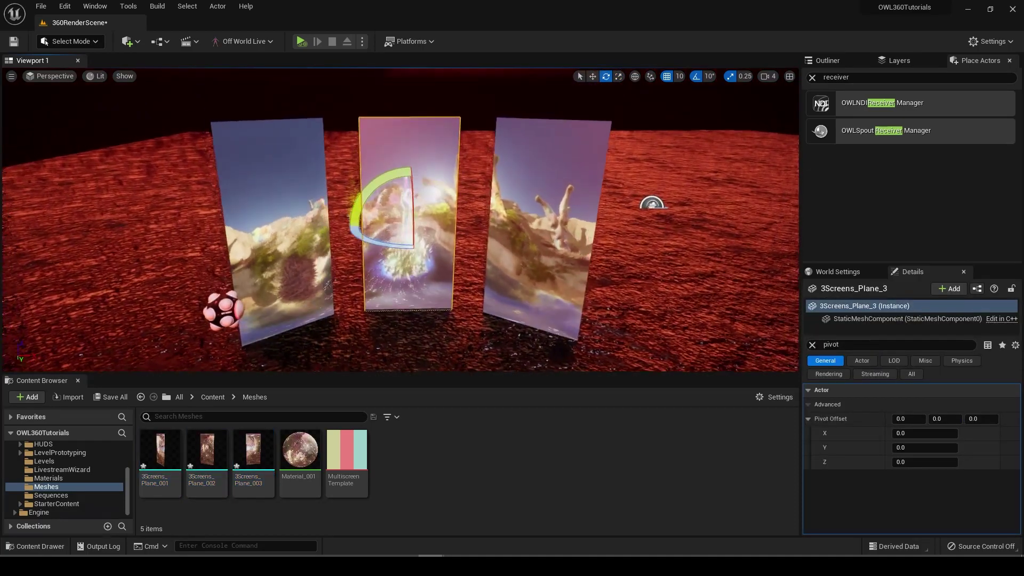
pyautogui.click(463, 266)
pyautogui.moveTo(462, 267); pyautogui.dragTo(445, 240, button='right')
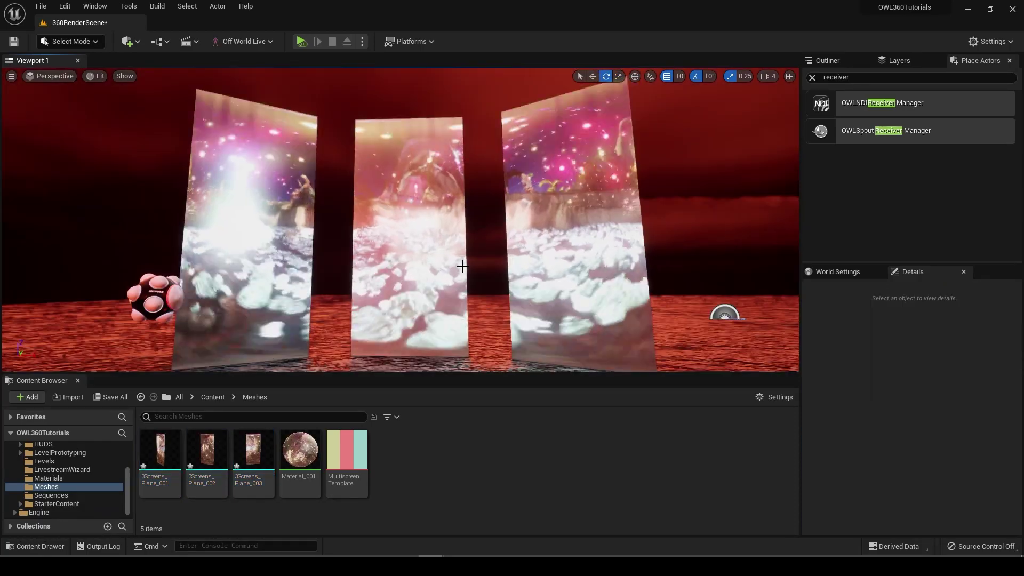